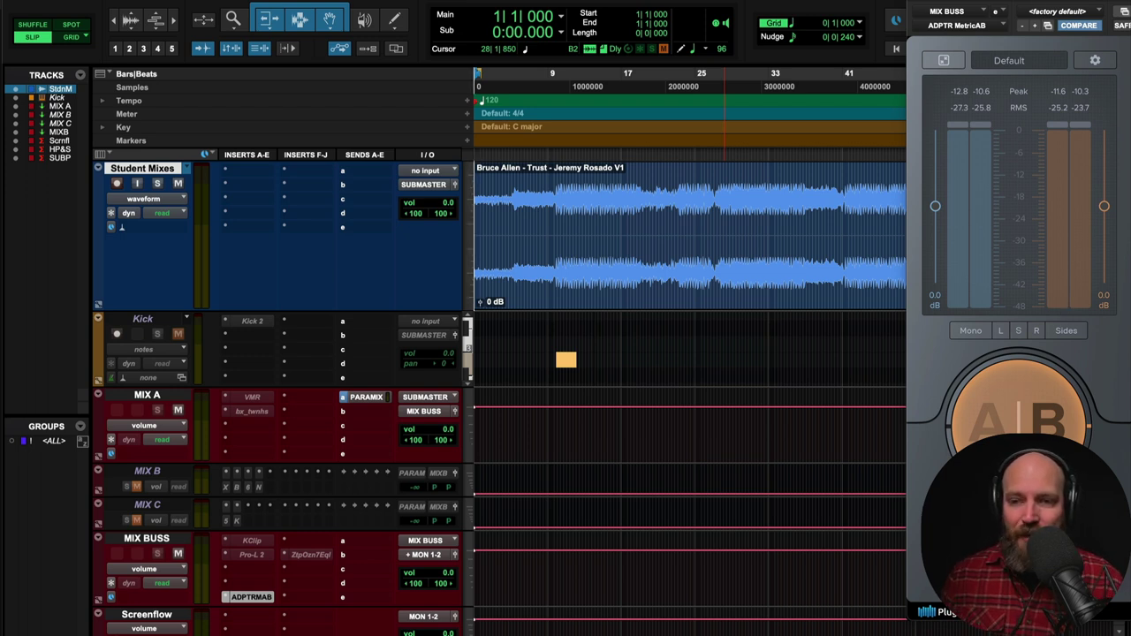
# - Reposition the MetricAB window over the session so the full Trust [CD MST].wav waveform shows
pyautogui.moveTo(1022, 1); pyautogui.dragTo(224, 19)
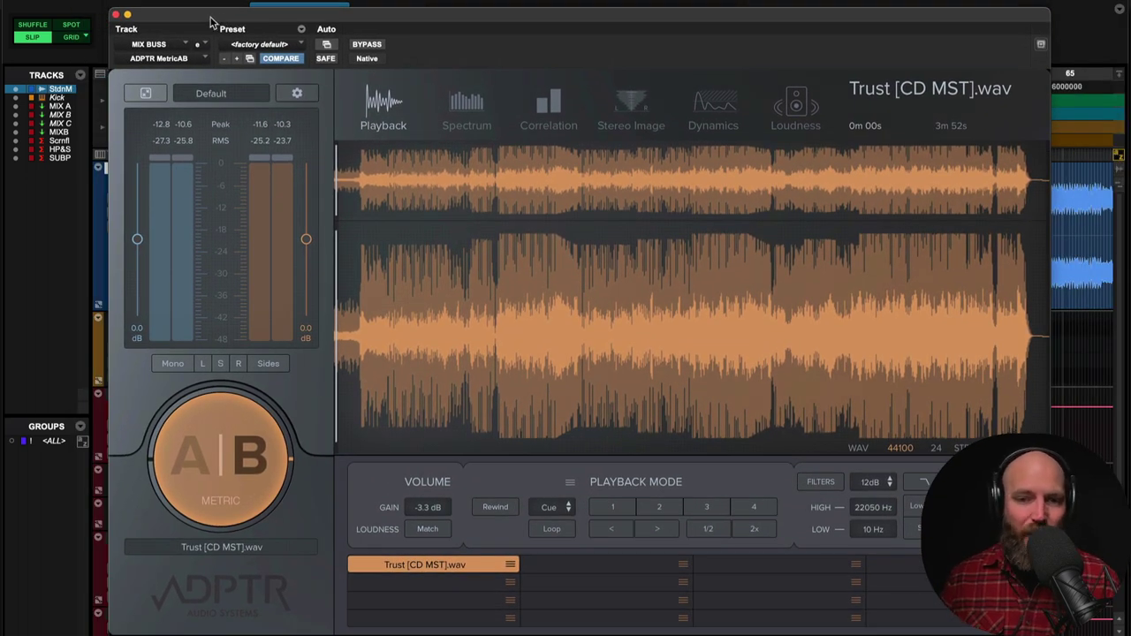
pyautogui.moveTo(211, 21); pyautogui.dragTo(218, 19)
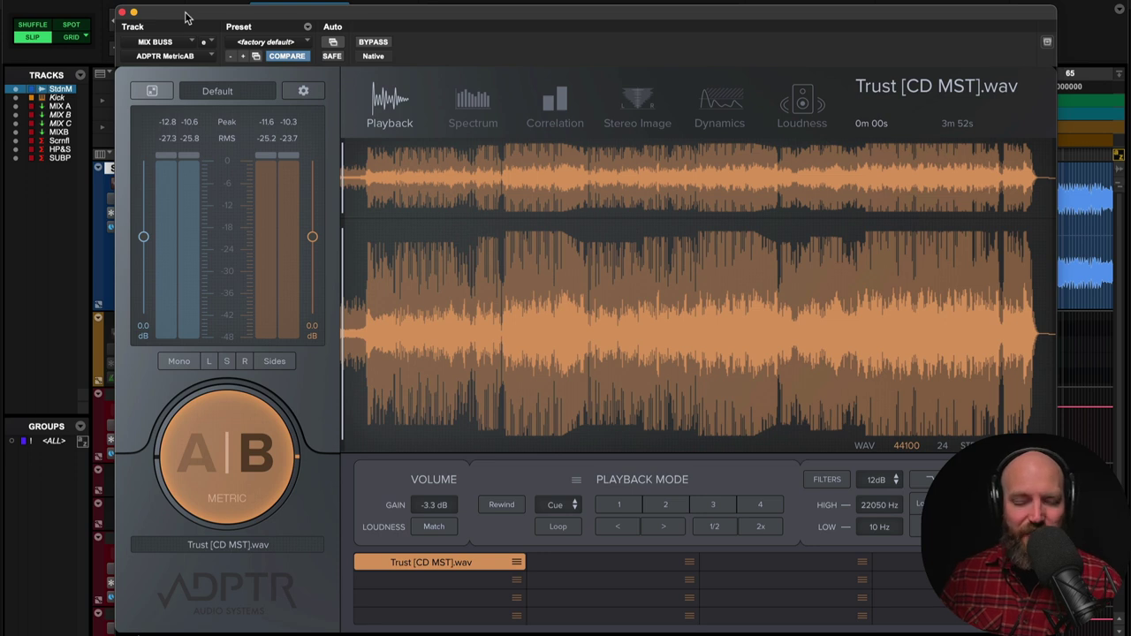
pyautogui.moveTo(185, 17); pyautogui.dragTo(181, 16)
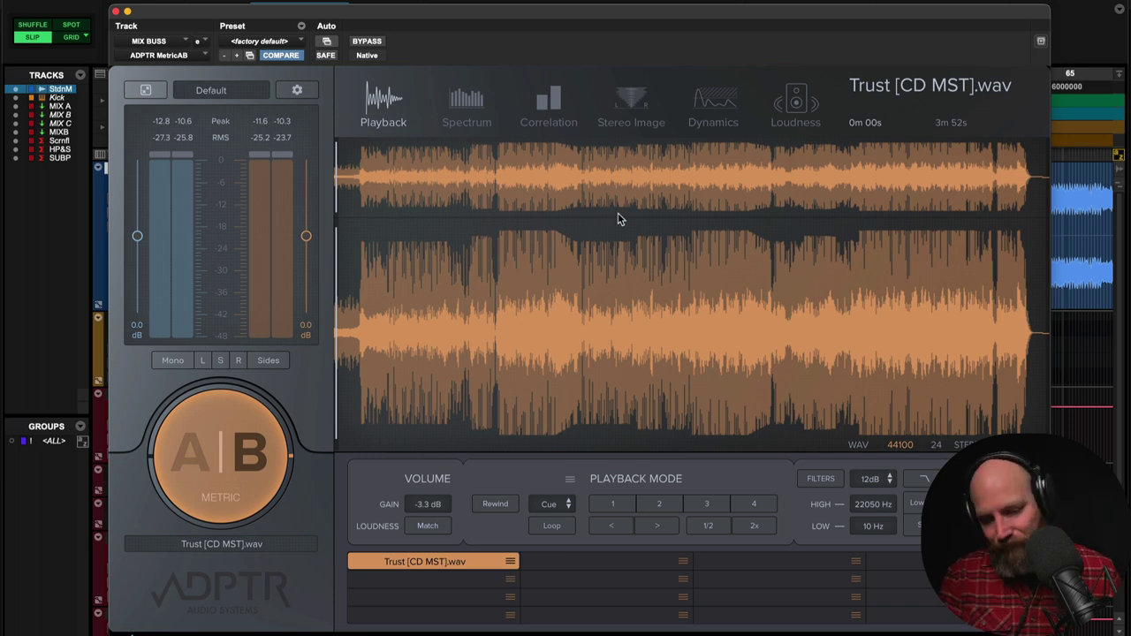
# - Play the Trust [CD MST].wav reference in MetricAB until about 3m 50s
pyautogui.press('space')
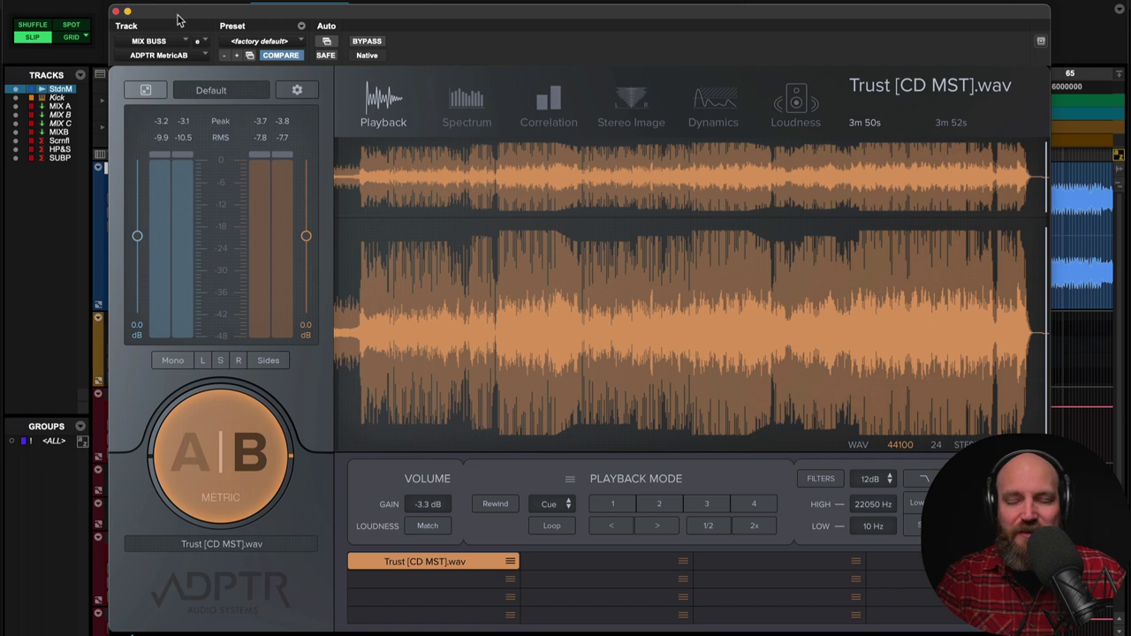
# - Move the MetricAB window aside to uncover the edit window
pyautogui.moveTo(177, 20); pyautogui.dragTo(978, 0)
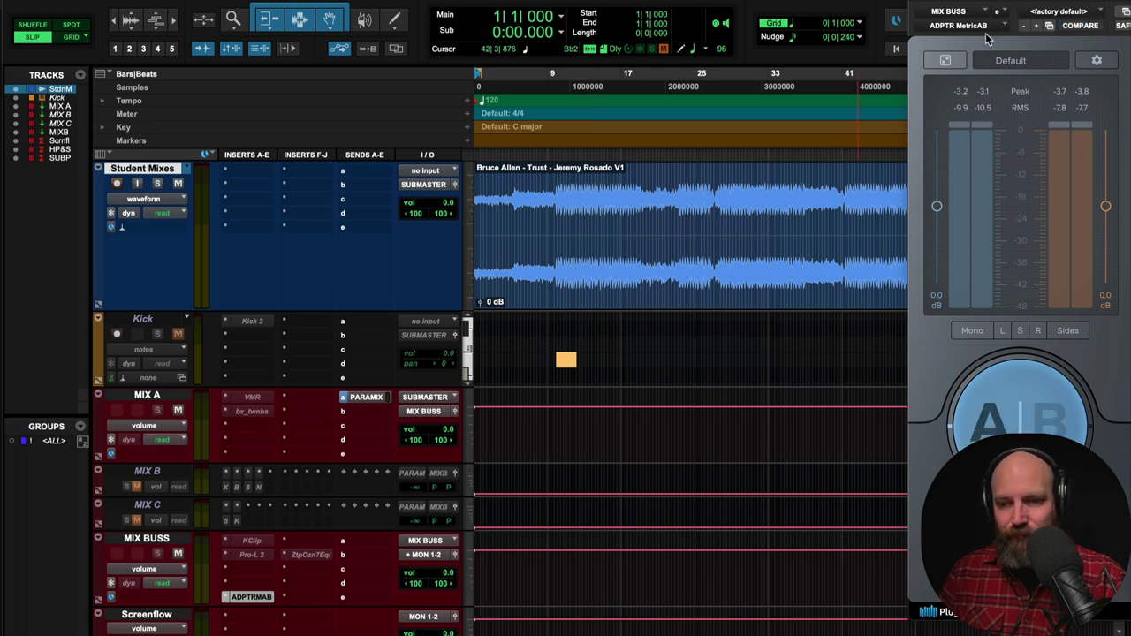
# - With MetricAB bypassed, play the student's V1 mix of Trust on the Student Mixes track
pyautogui.press('space')
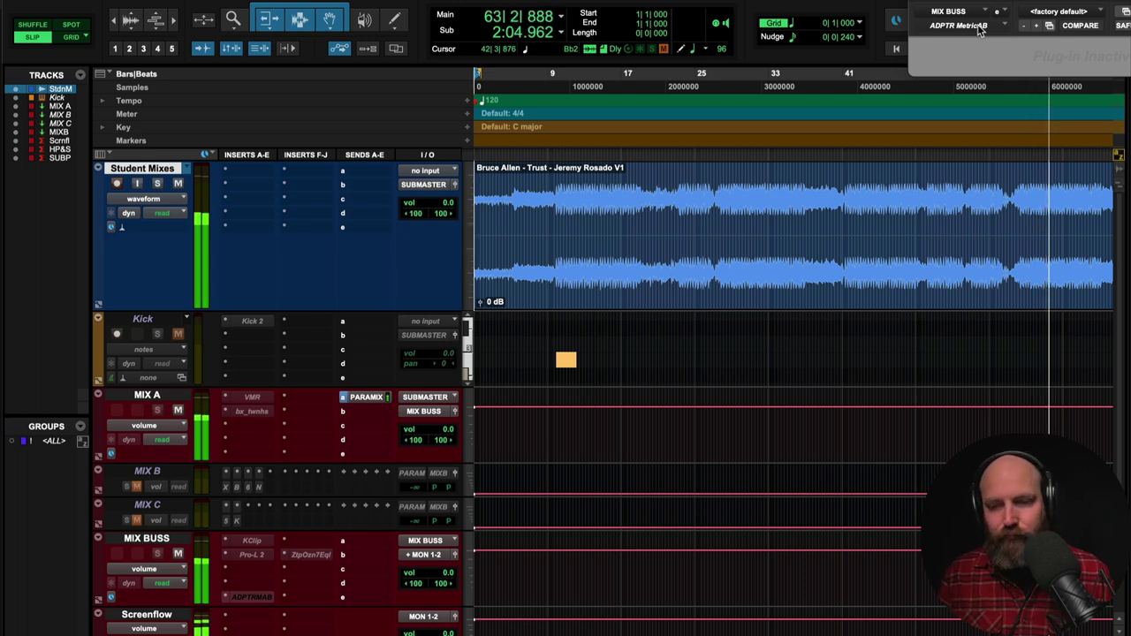
# - Zoom out to show all student mixes and stop playback at 1|1|000
pyautogui.press('r')
pyautogui.press('r')
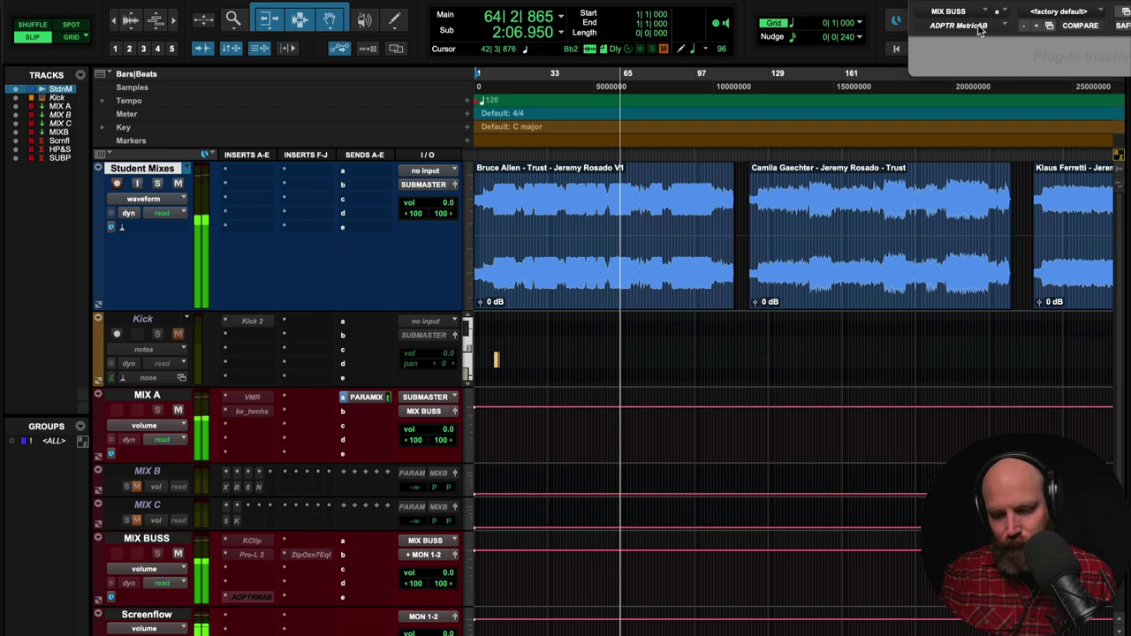
pyautogui.press('space')
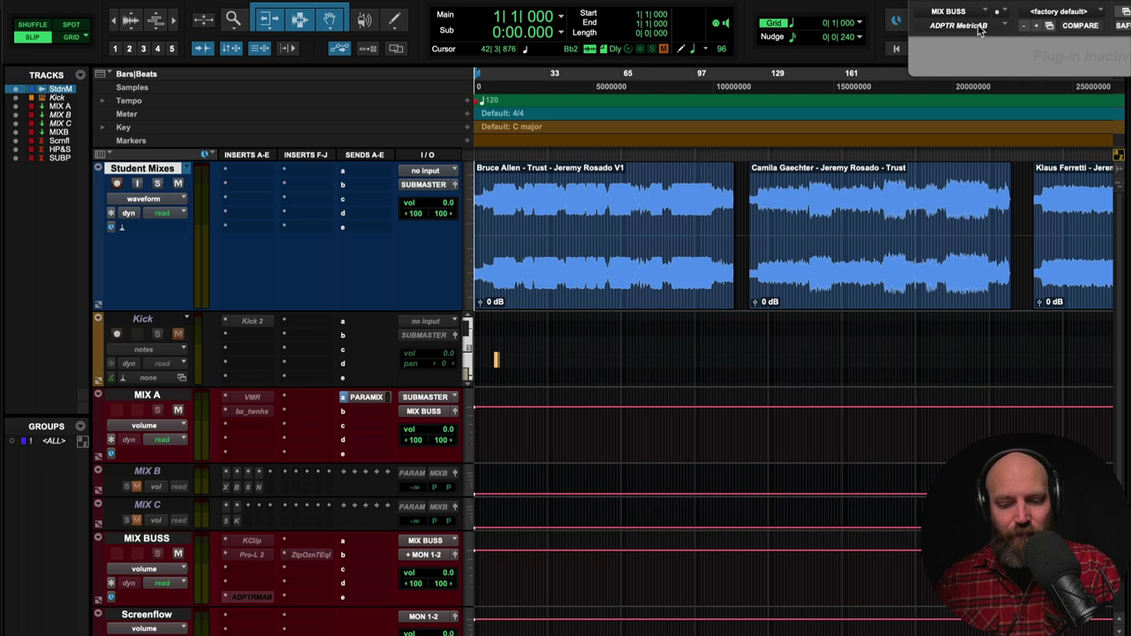
# - Play the first student mix zoomed in from bar 16, stopping with the playback point at 18|1|256
pyautogui.click(509, 210)
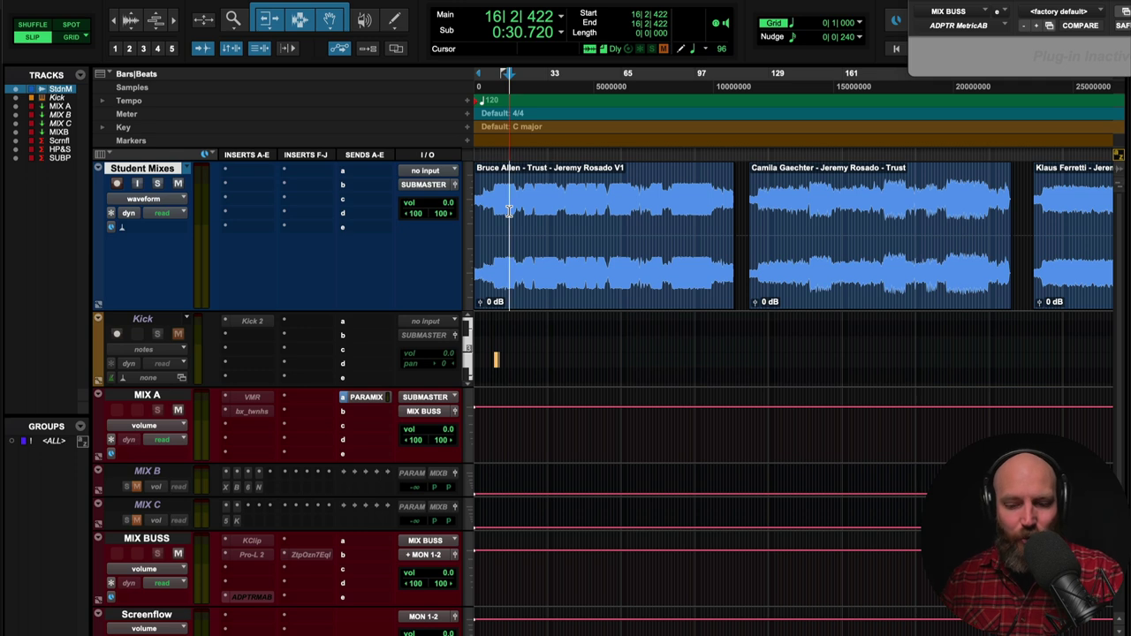
pyautogui.press('space')
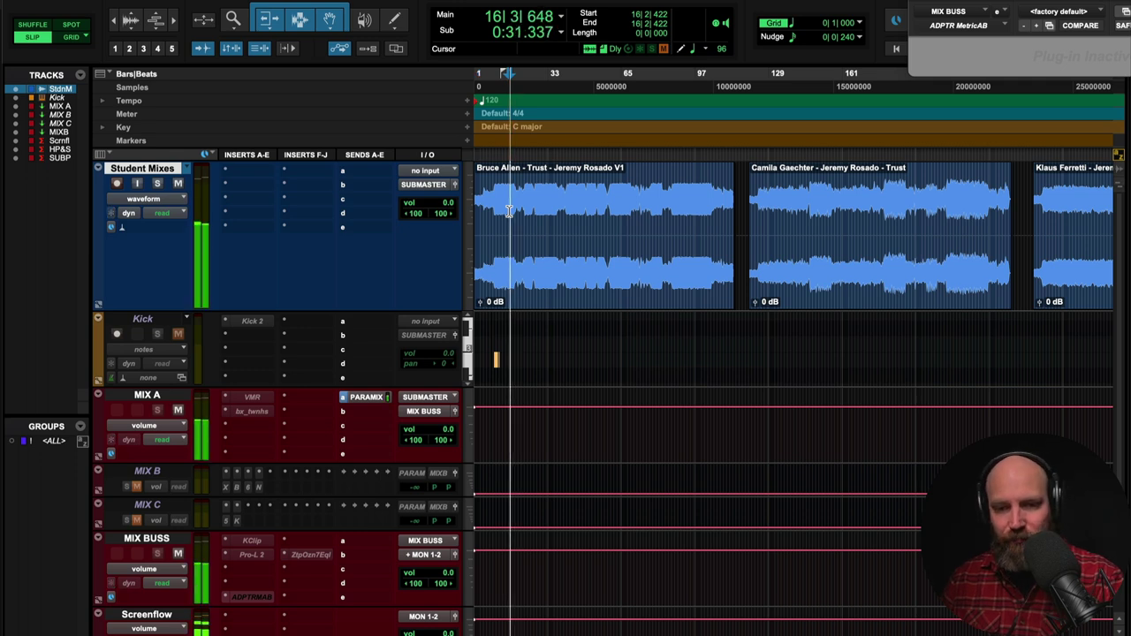
pyautogui.press('super+bracketright')
pyautogui.press('super+bracketright')
pyautogui.press('super+bracketright')
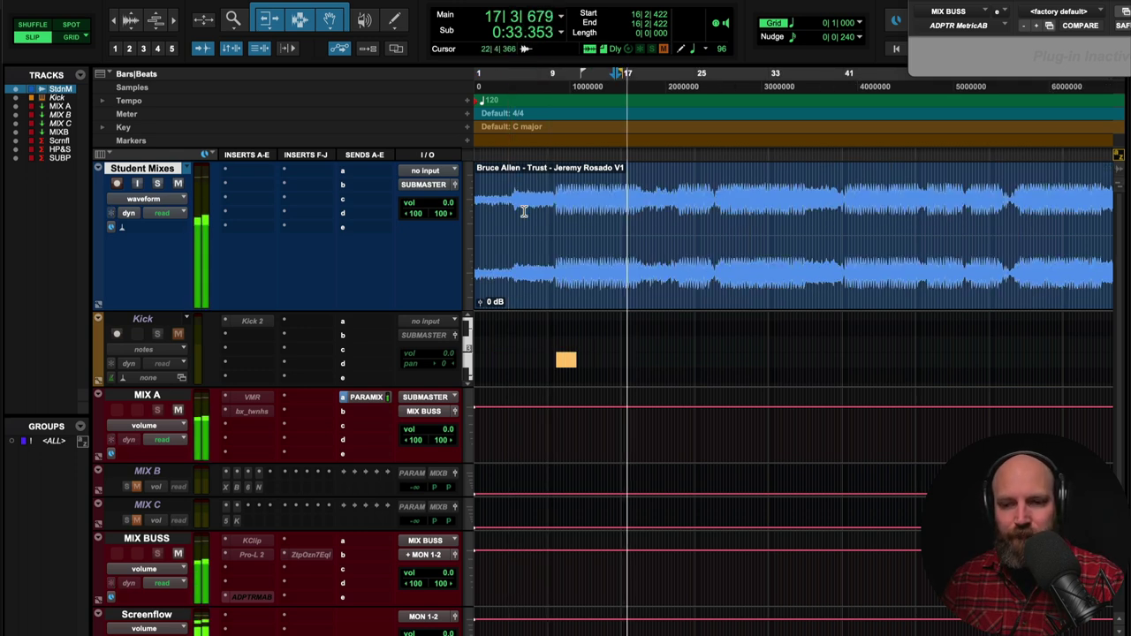
pyautogui.hscroll(5, 525, 210)
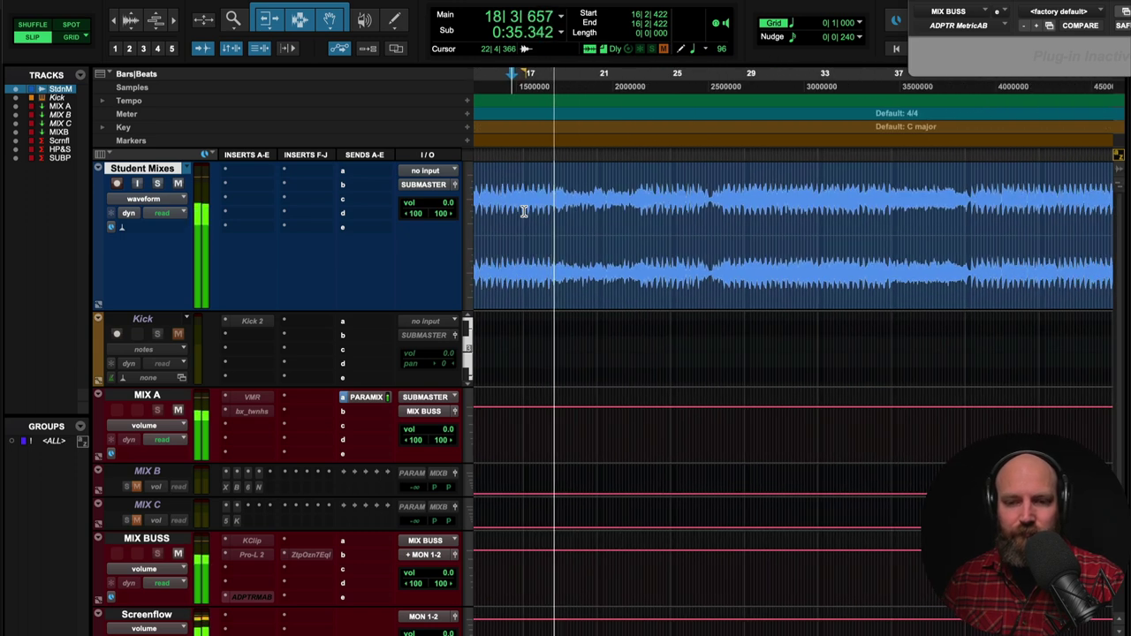
pyautogui.press('space')
pyautogui.click(543, 211)
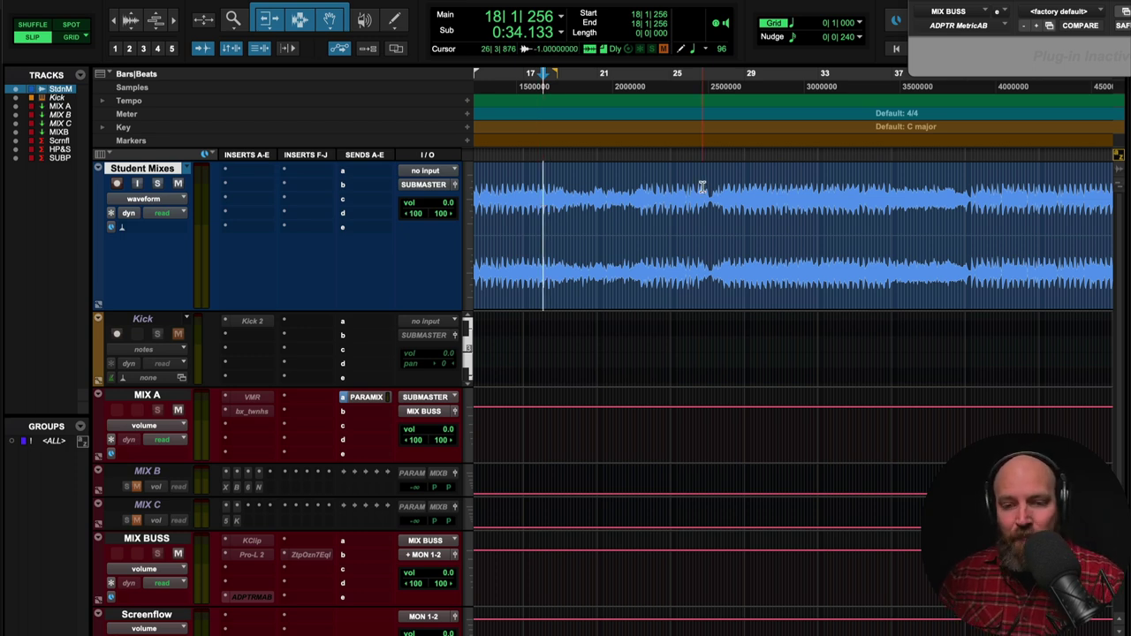
# - Reactivate MetricAB, play the mix from 17|4|724, and shift the plugin window to show its full interface
pyautogui.click(955, 29)
pyautogui.click(541, 206)
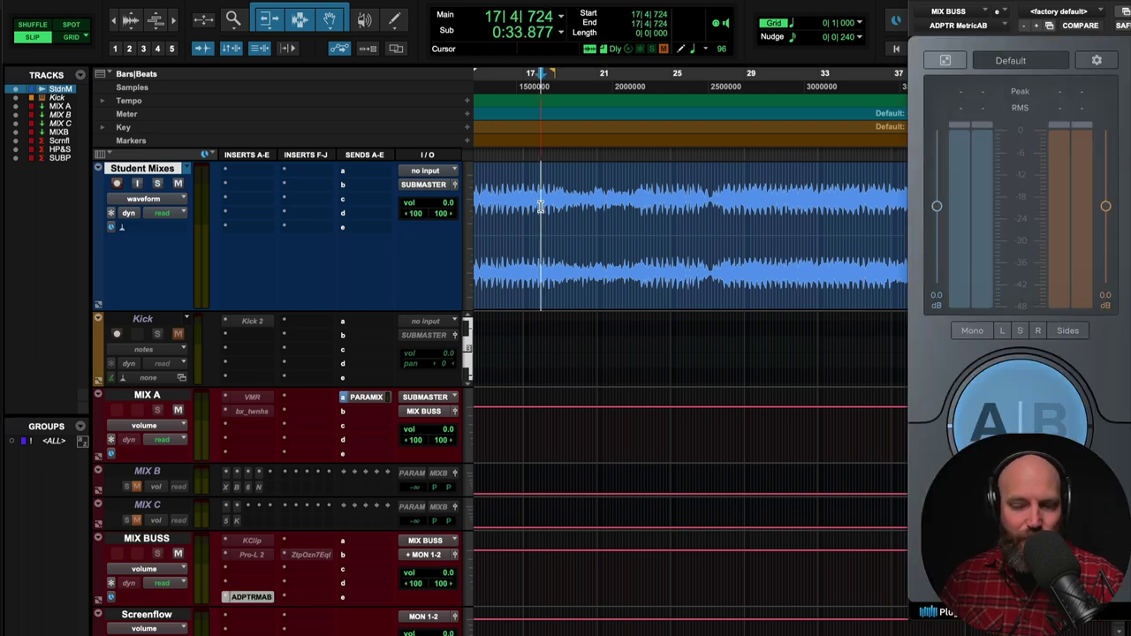
pyautogui.press('space')
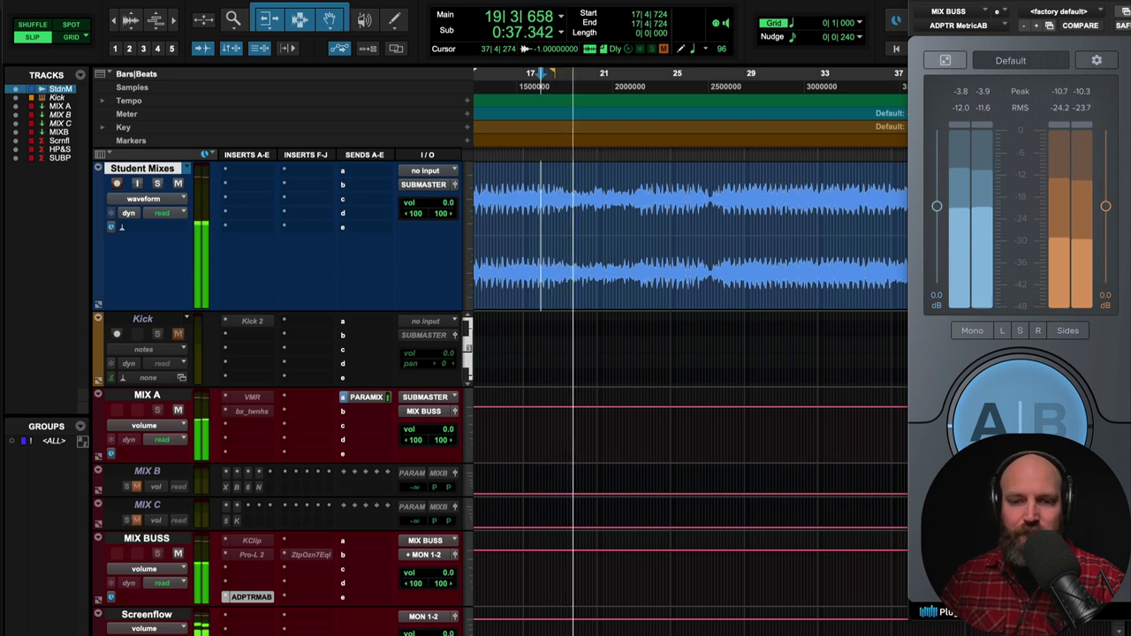
pyautogui.moveTo(1124, 296); pyautogui.dragTo(699, 296)
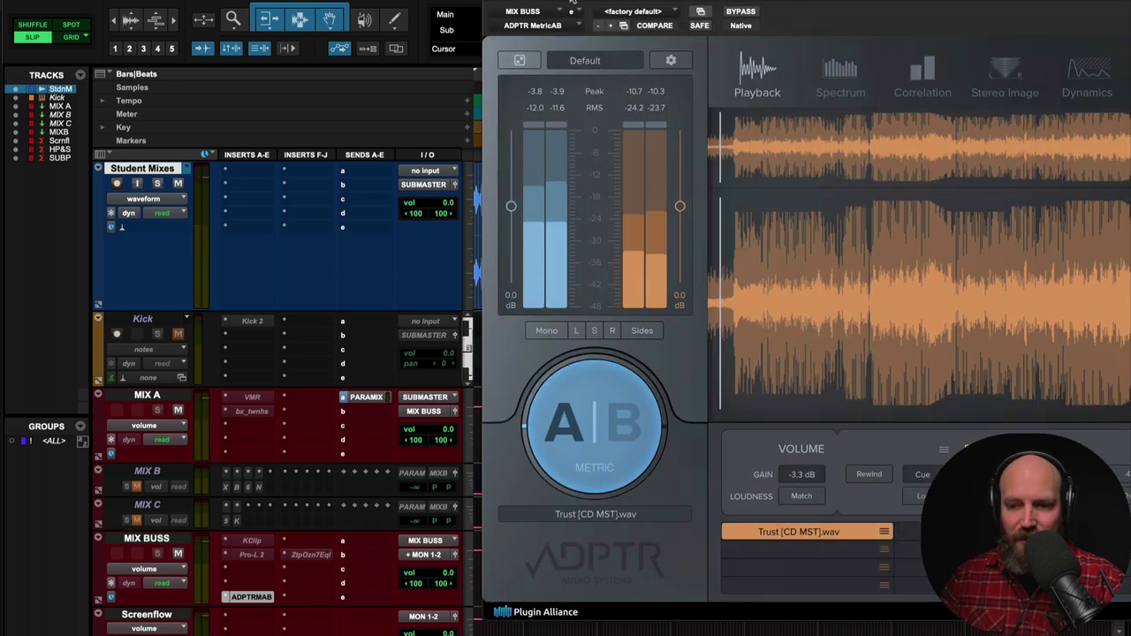
# - Set MetricAB's reference cue mode to Latch and switch monitoring to the B reference
pyautogui.click(815, 260)
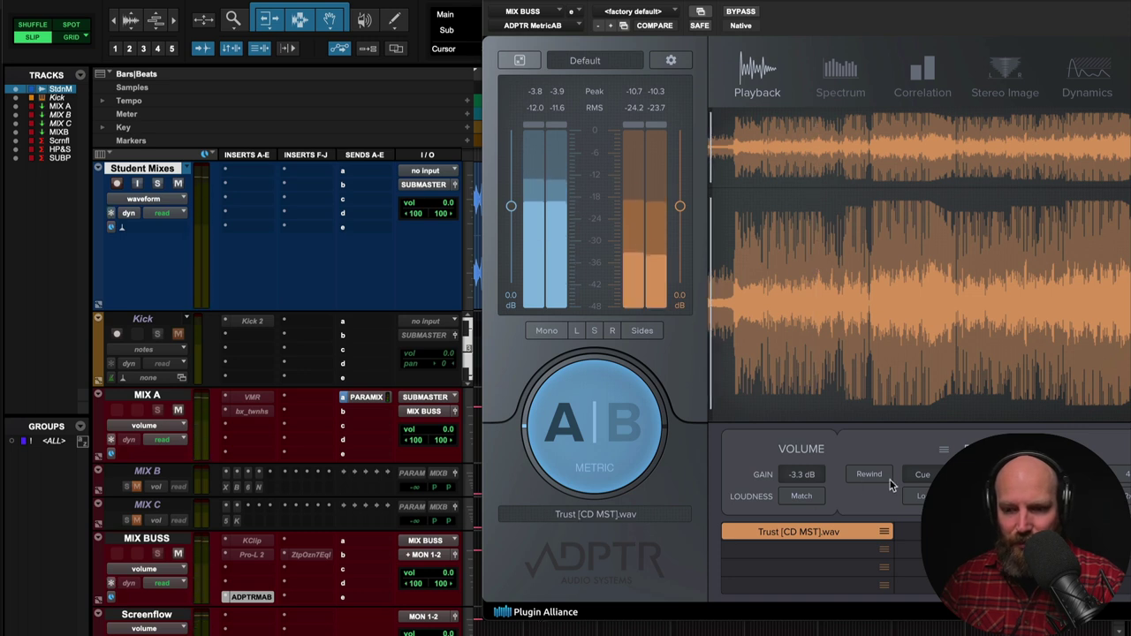
pyautogui.click(923, 474)
pyautogui.click(923, 497)
pyautogui.click(826, 309)
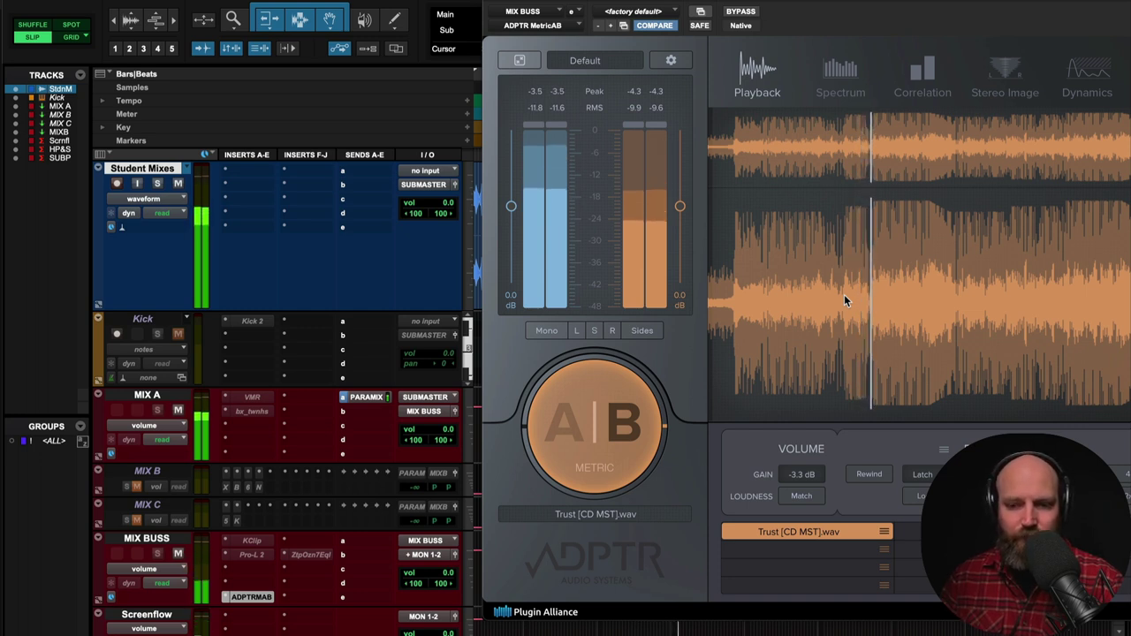
# - Jump between several earlier passages of the Trust reference, then stop playback
pyautogui.click(800, 278)
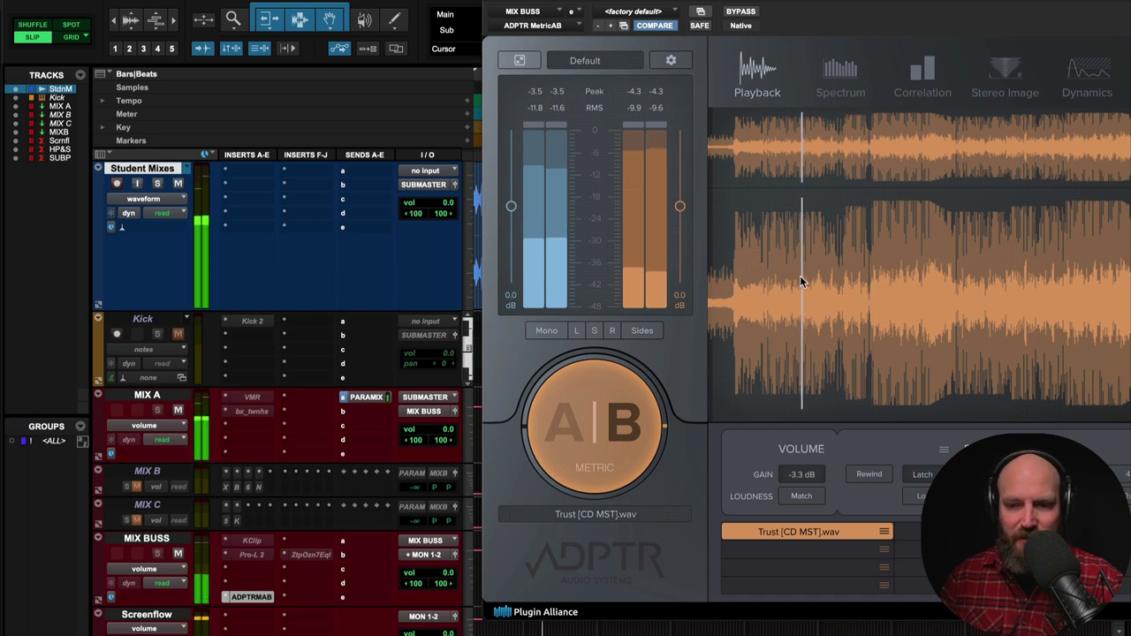
pyautogui.click(777, 275)
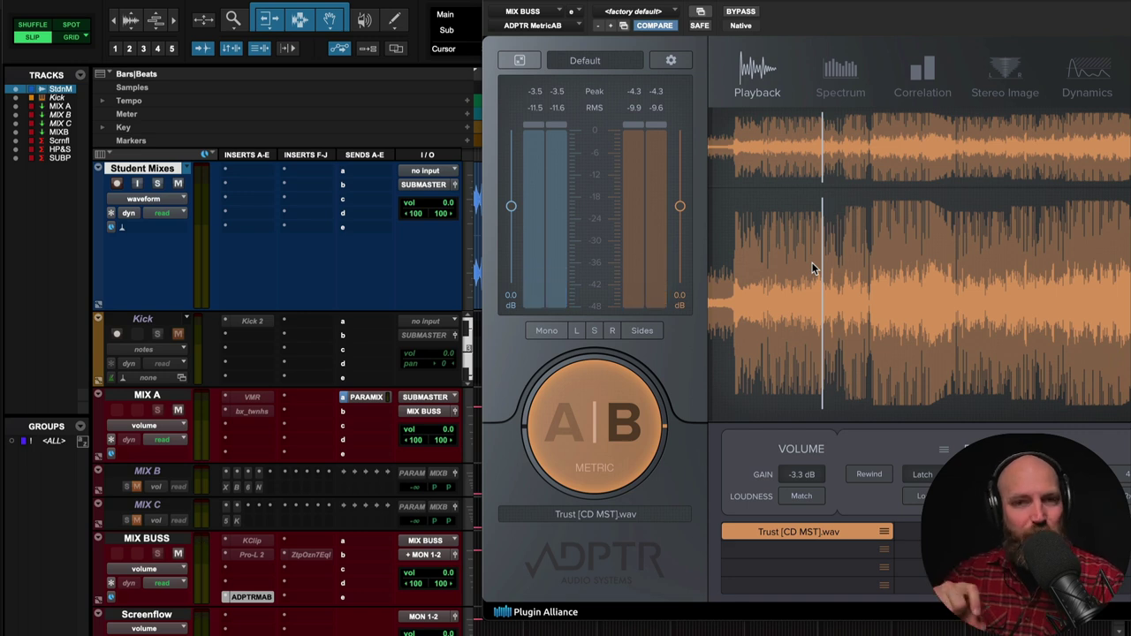
pyautogui.click(812, 263)
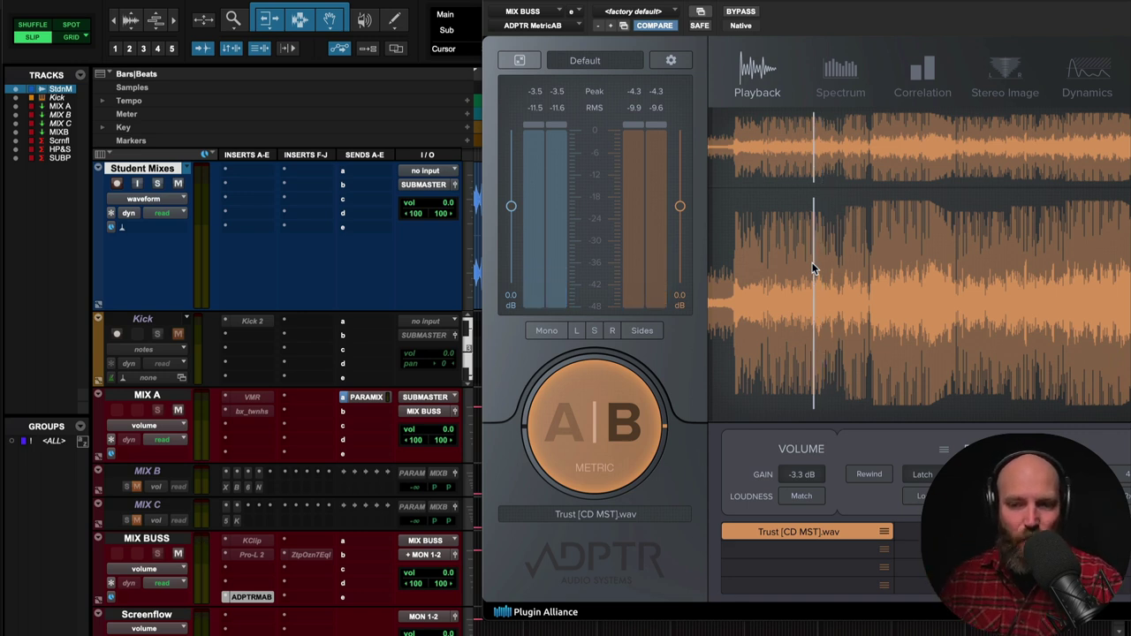
pyautogui.click(802, 265)
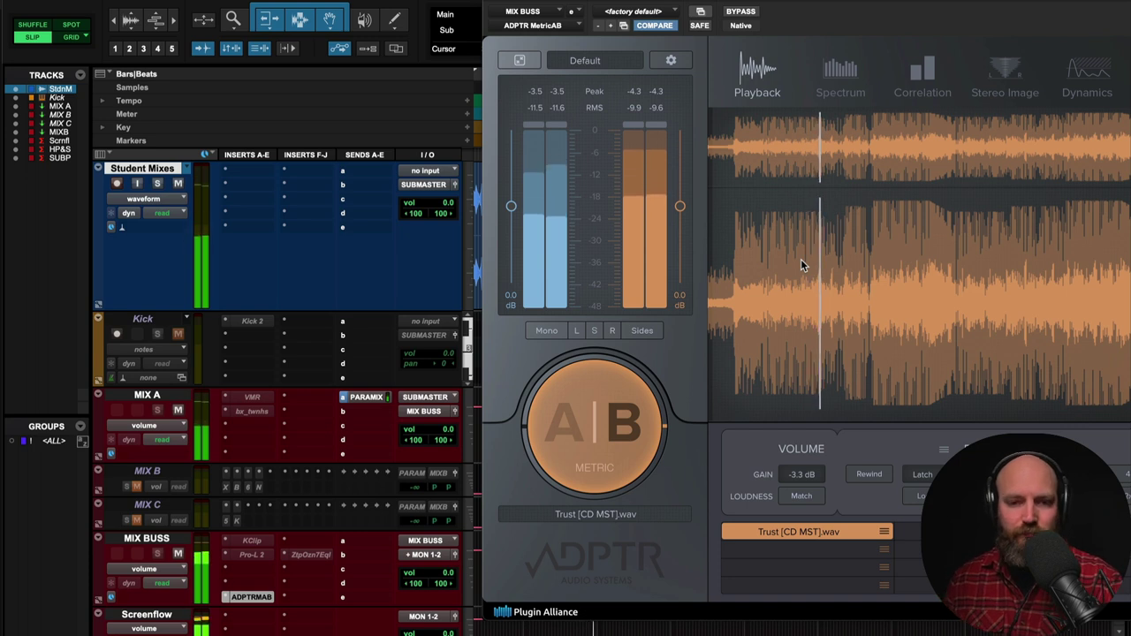
pyautogui.press('space')
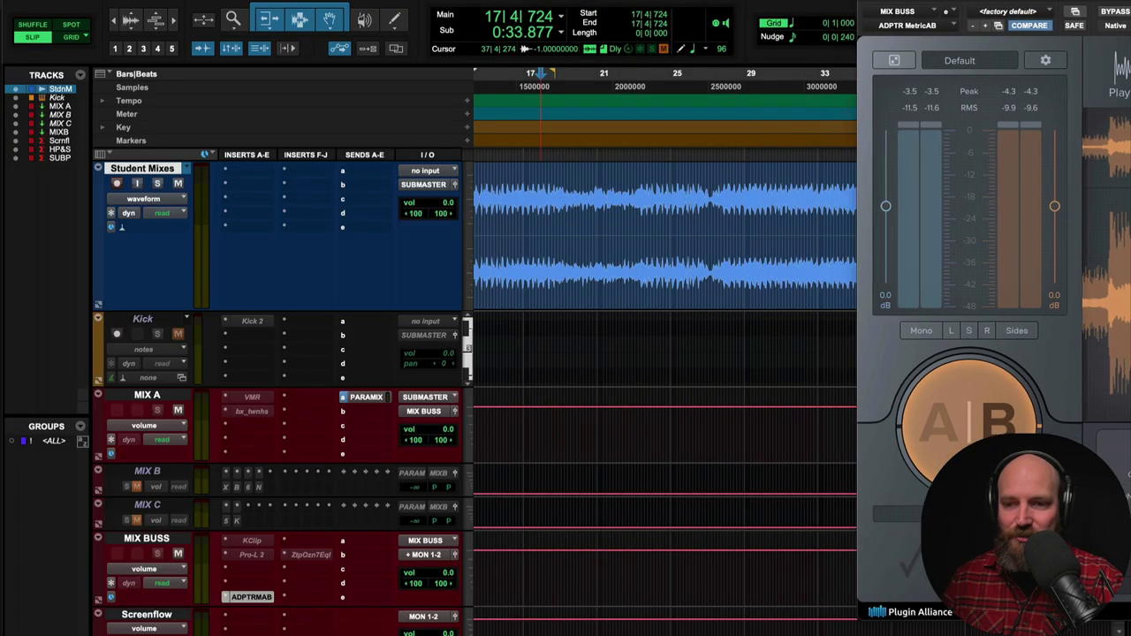
# - Play the student mix from near bar 17, then stop
pyautogui.click(534, 212)
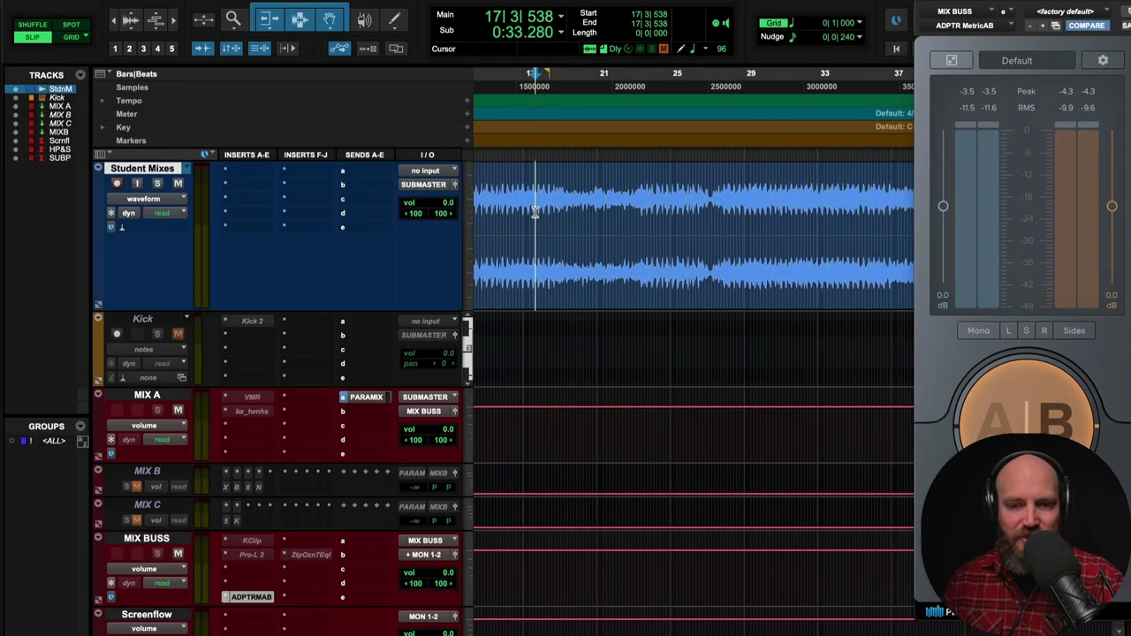
pyautogui.press('space')
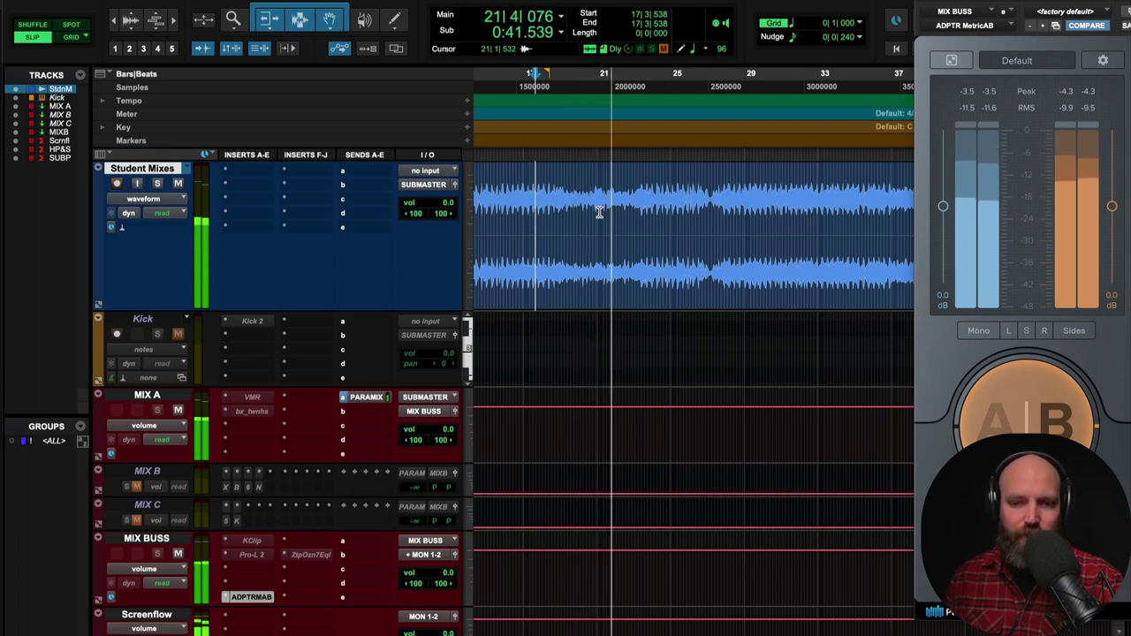
pyautogui.hscroll(2, 599, 212)
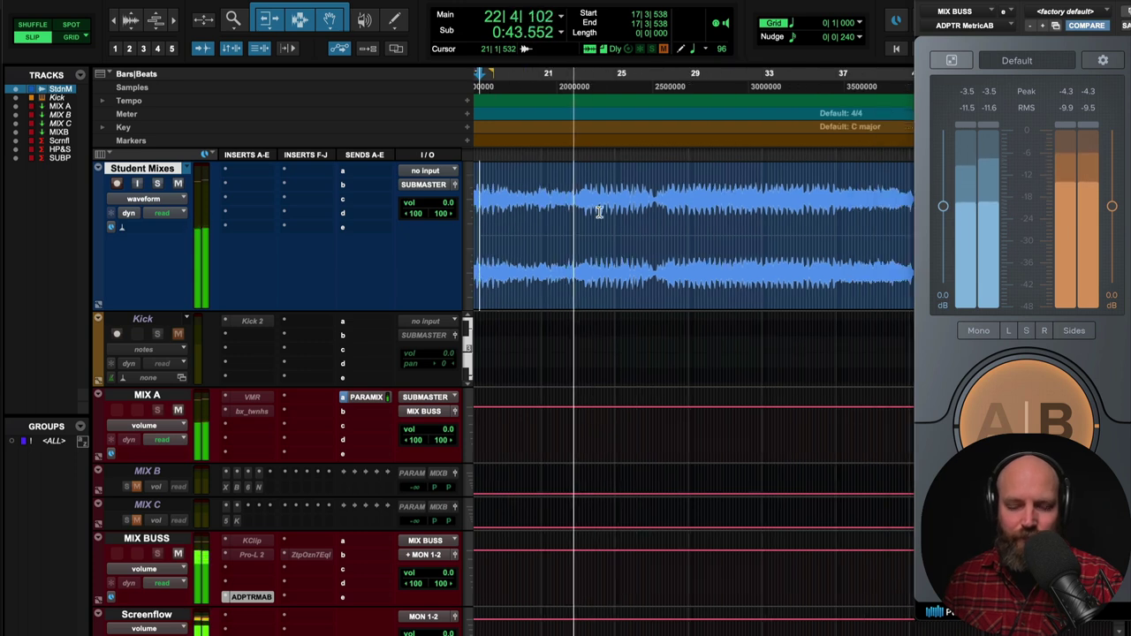
pyautogui.press('space')
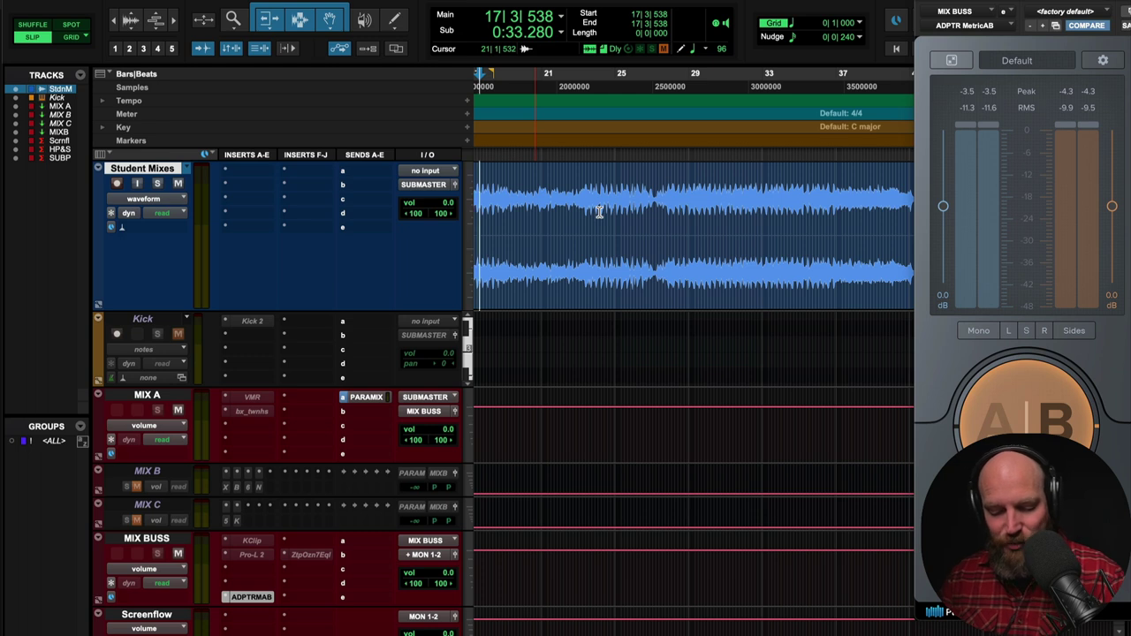
# - Play from 22|1|625, stop with the playback point at 19|4|745, and switch MetricAB to A
pyautogui.click(570, 210)
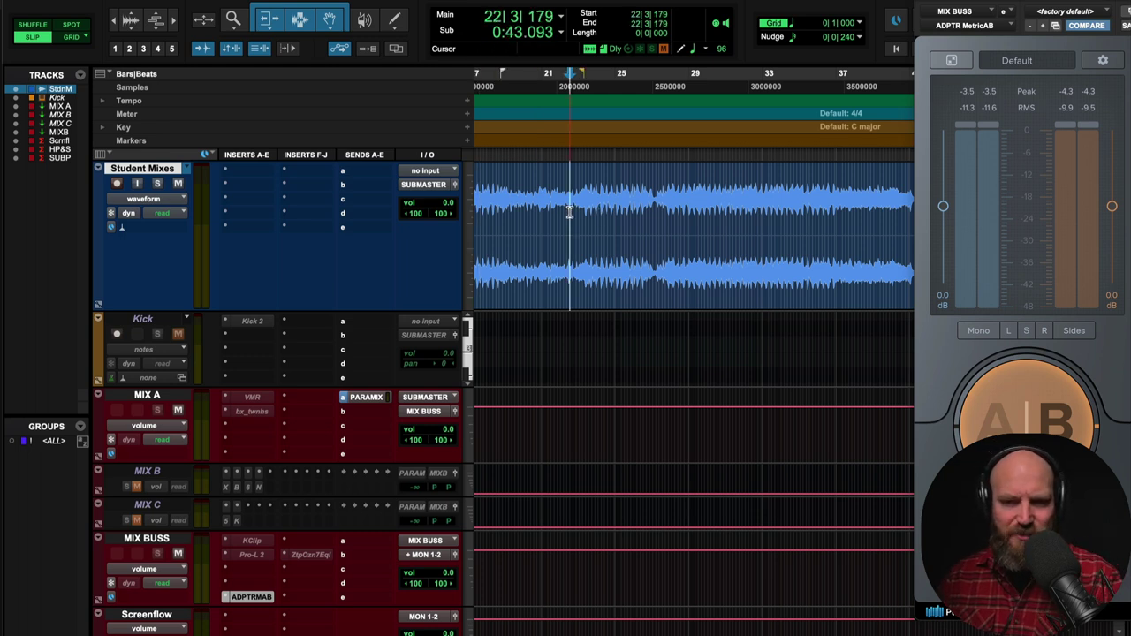
pyautogui.click(563, 210)
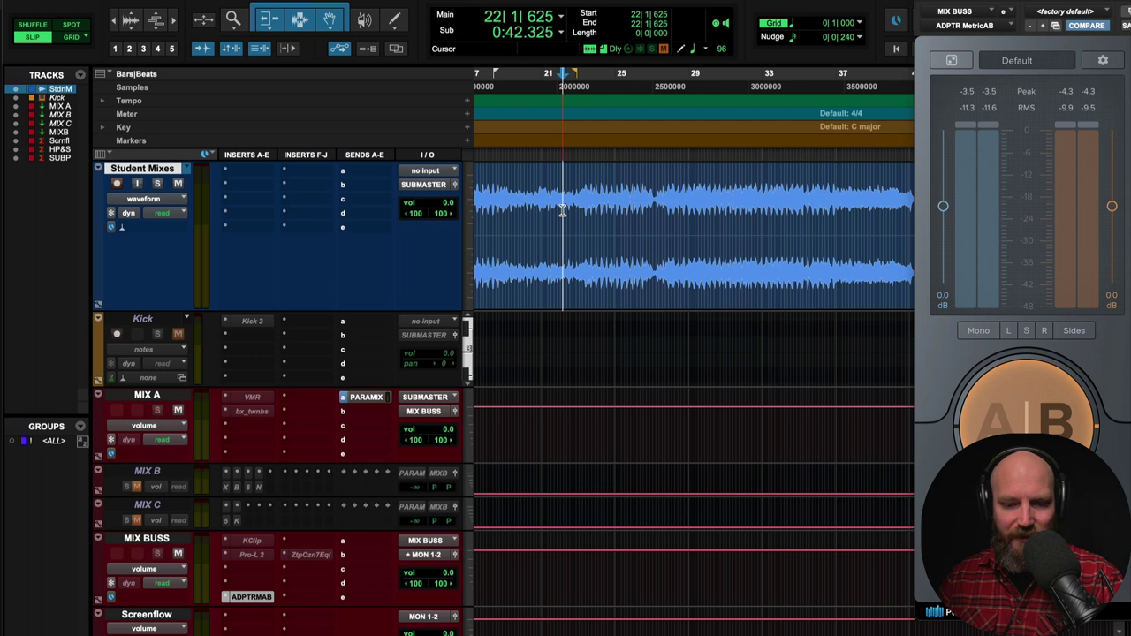
pyautogui.press('space')
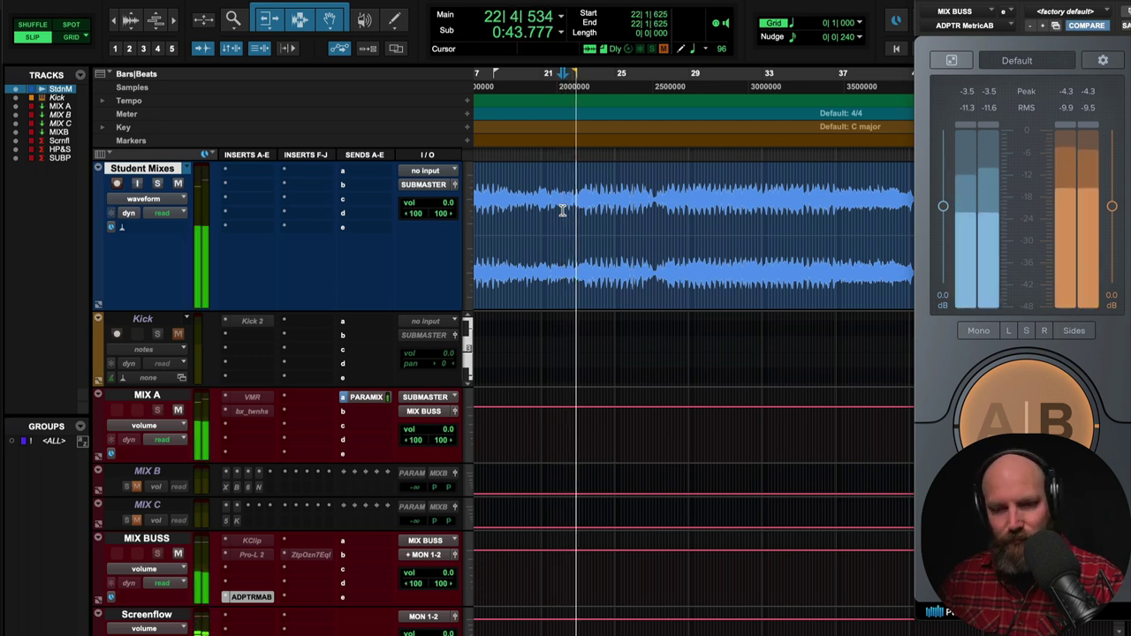
pyautogui.click(522, 210)
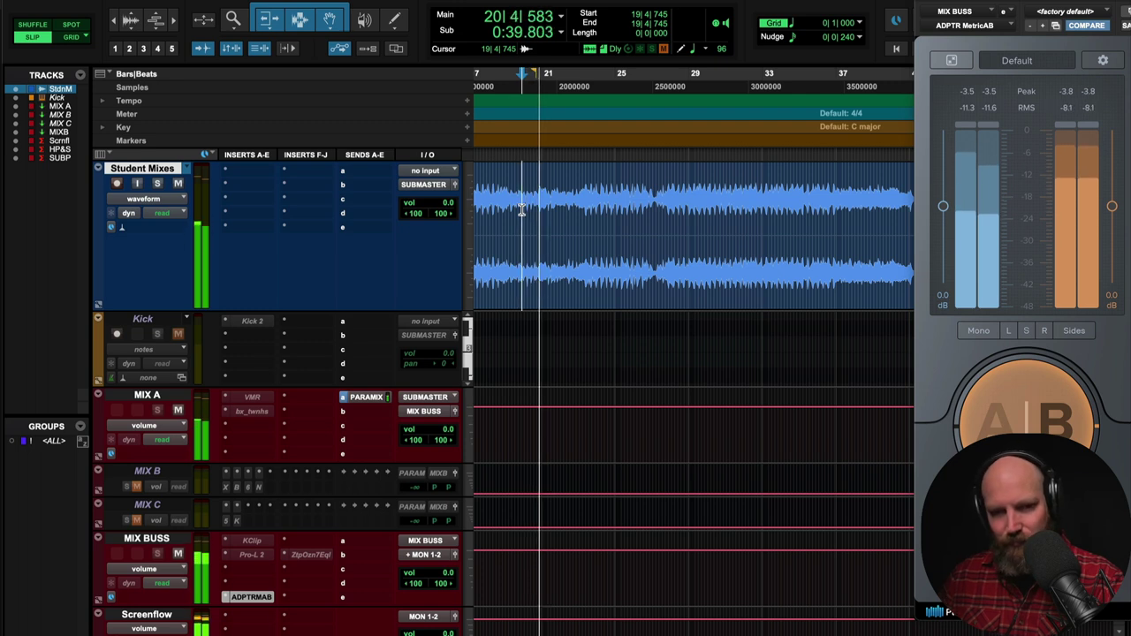
pyautogui.press('space')
pyautogui.click(1025, 415)
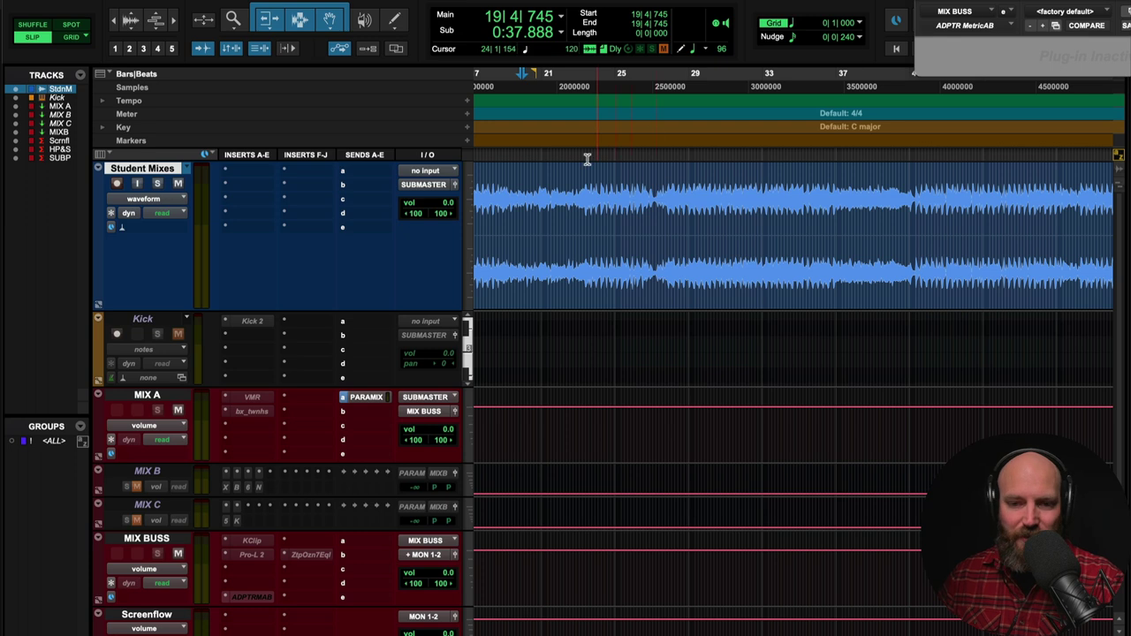
pyautogui.press('space')
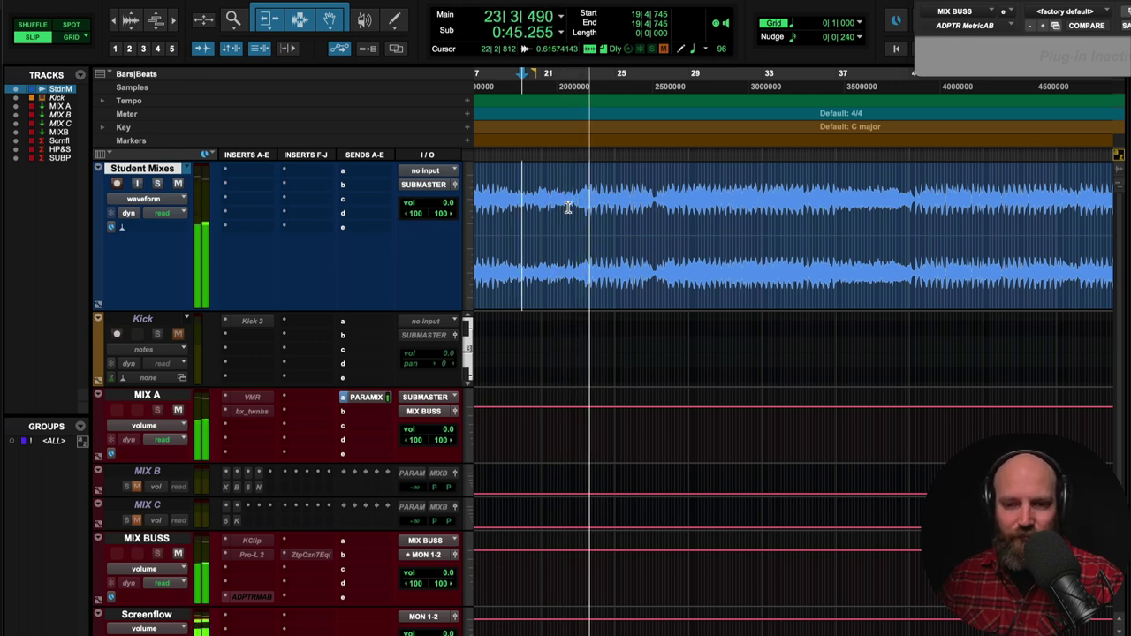
pyautogui.press('space')
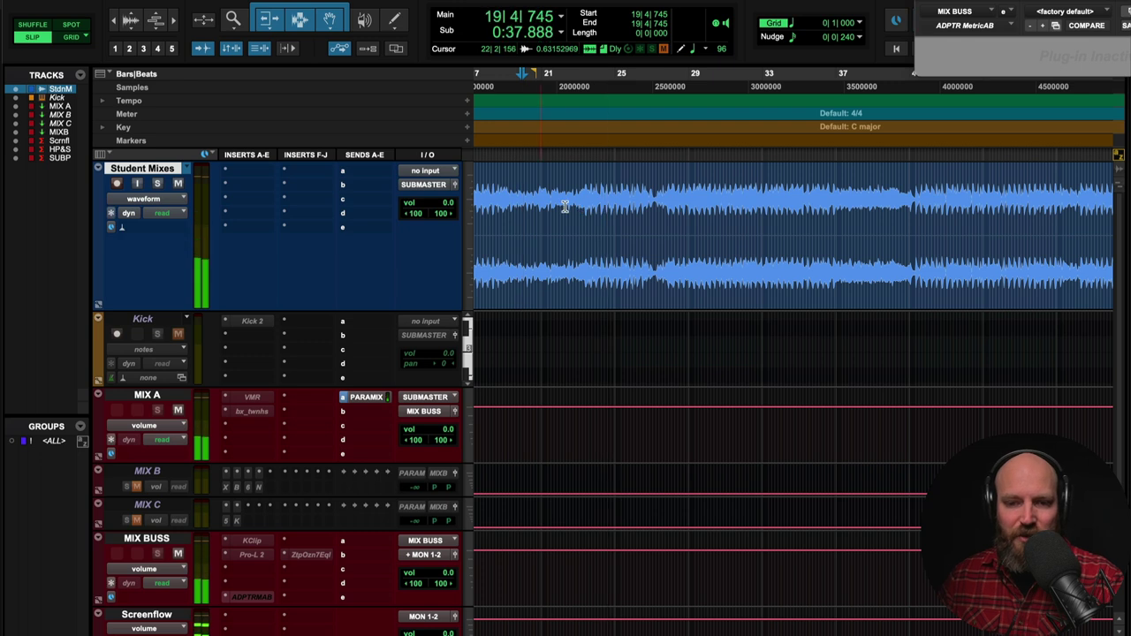
pyautogui.click(565, 205)
pyautogui.press('space')
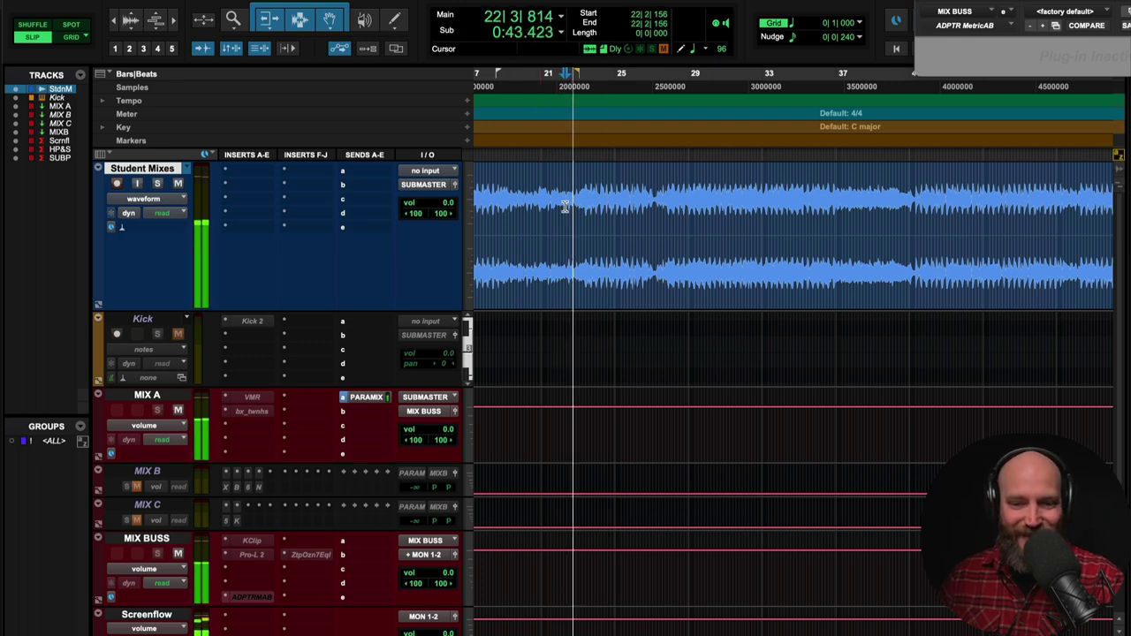
pyautogui.click(553, 205)
pyautogui.press('space')
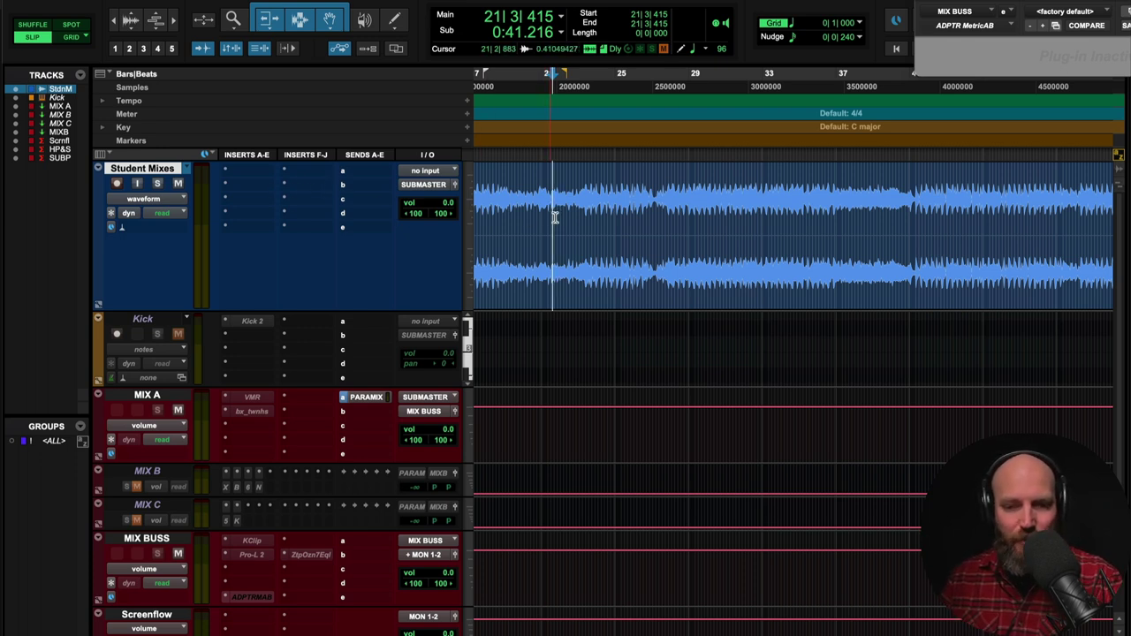
pyautogui.click(531, 217)
pyautogui.press('space')
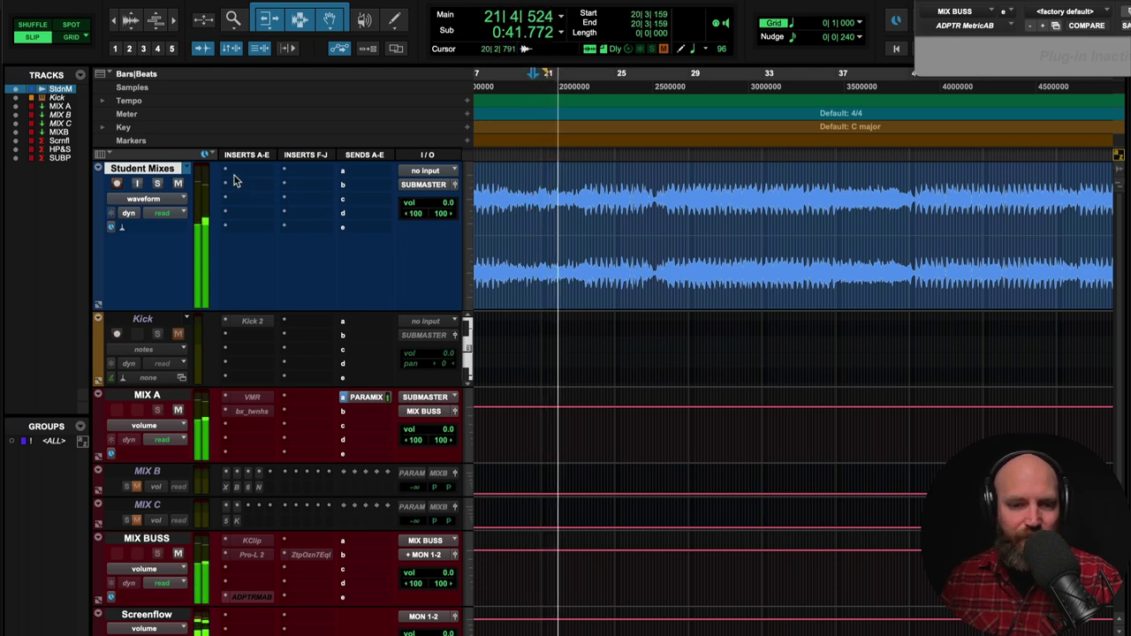
pyautogui.press('space')
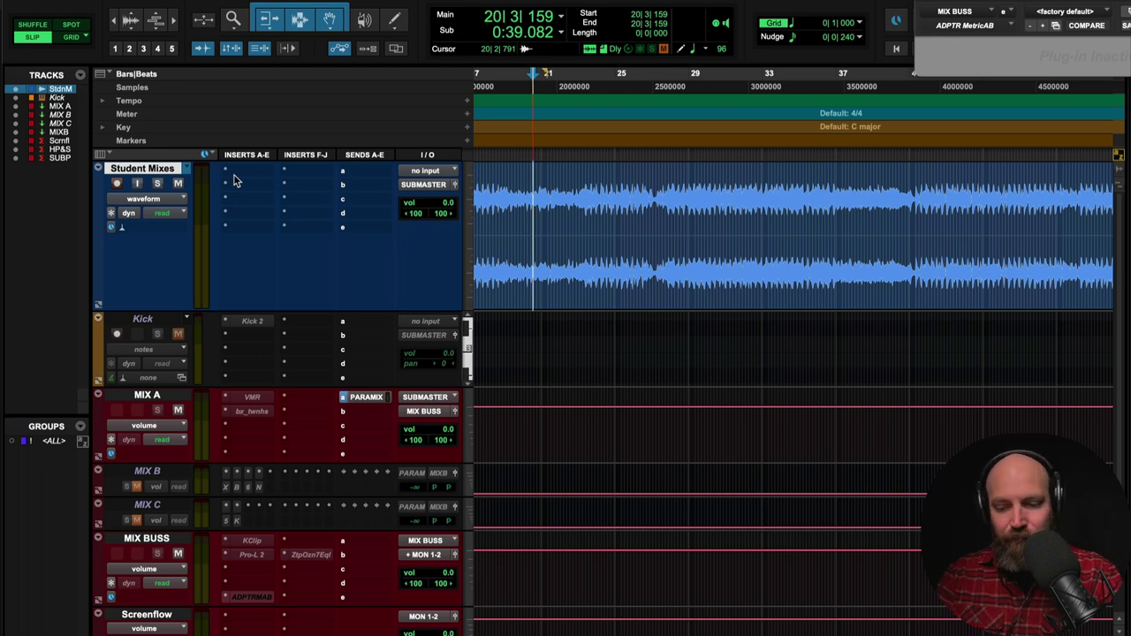
# - Zoom out to the whole song and audition the student mix twice from 22|4|038
pyautogui.press('super+bracketleft')
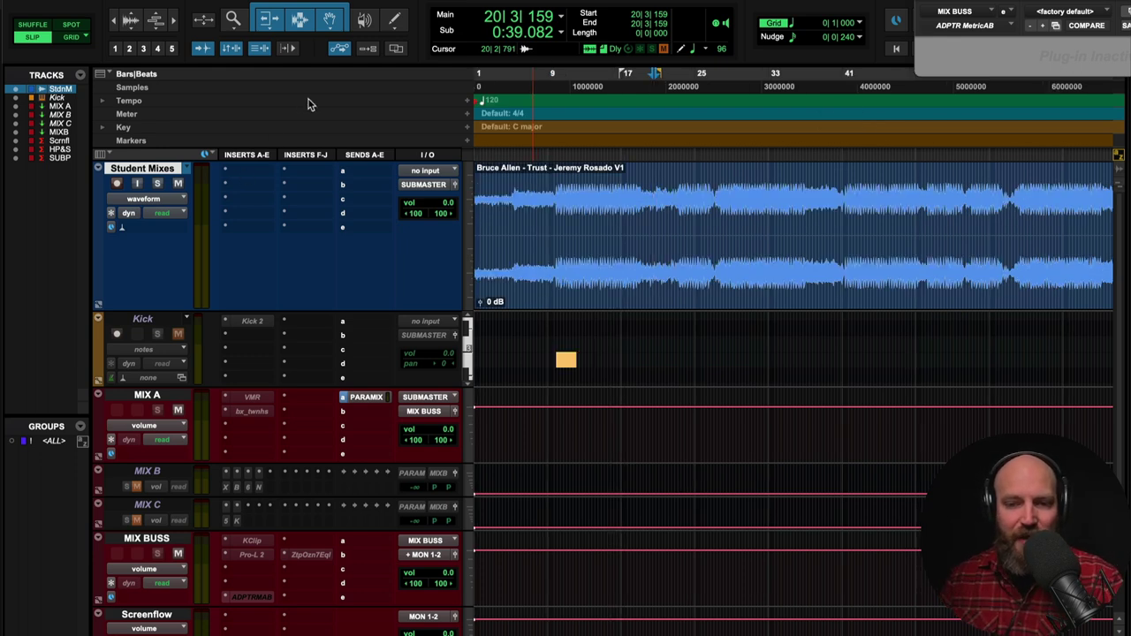
pyautogui.click(676, 213)
pyautogui.press('space')
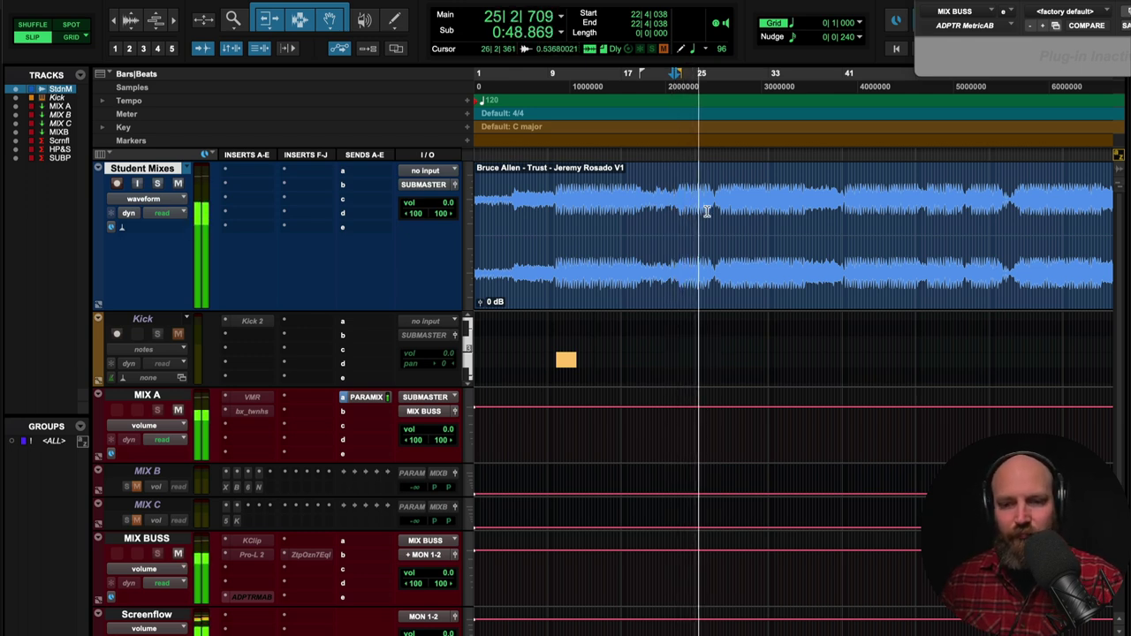
pyautogui.press('space')
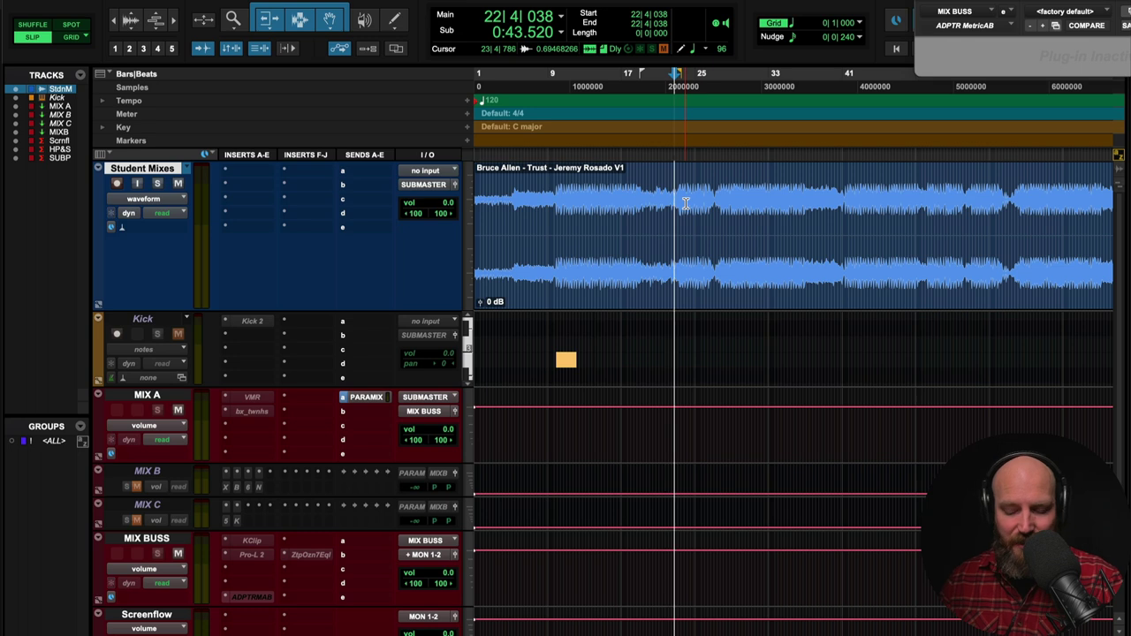
pyautogui.press('space')
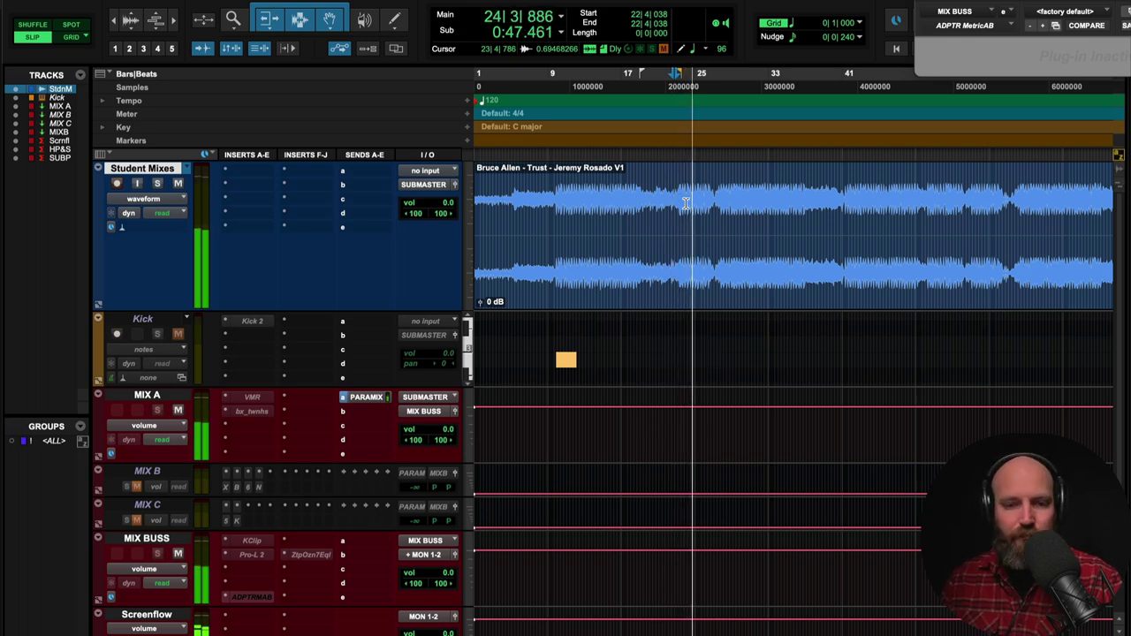
pyautogui.press('space')
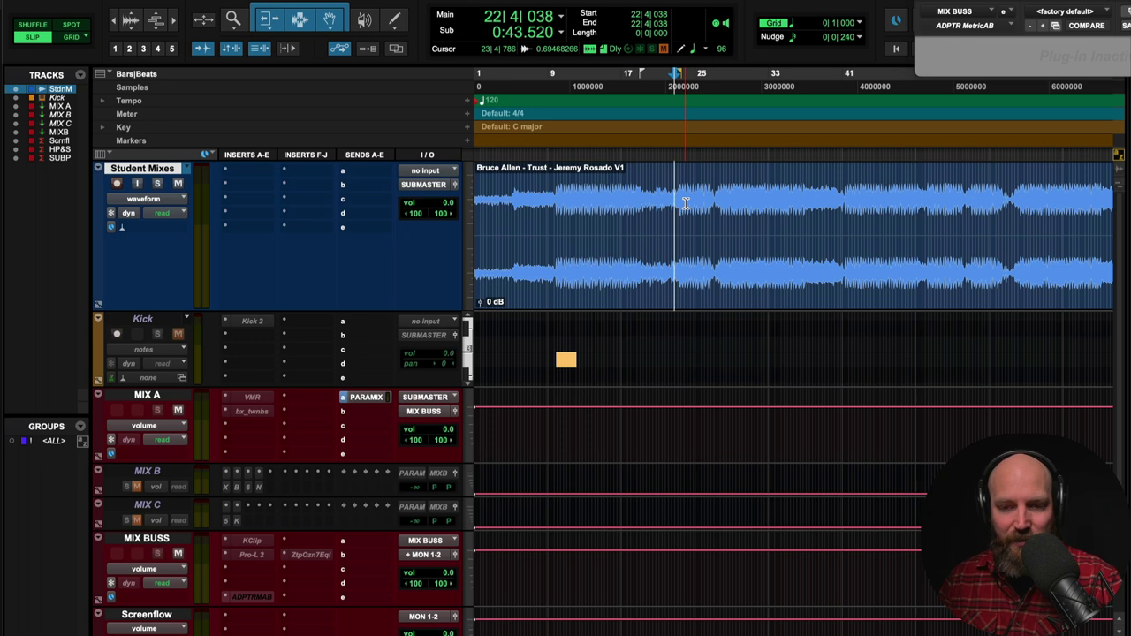
# - Play the mix from bar 24, then set the playback start at 0:51.712, just before bar 27
pyautogui.click(686, 203)
pyautogui.press('space')
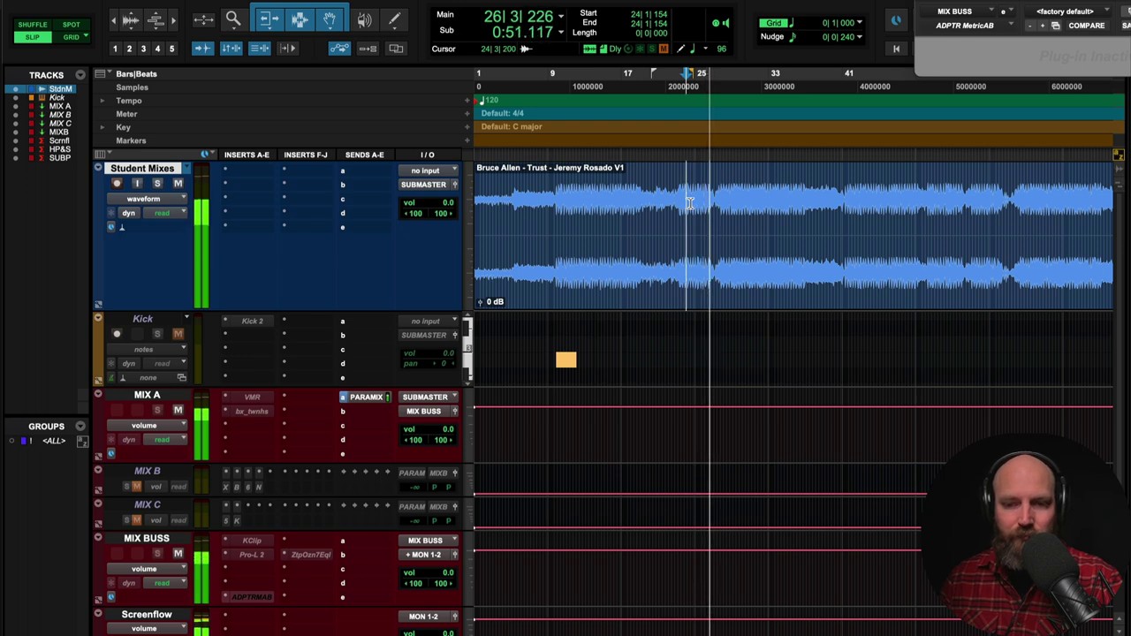
pyautogui.hscroll(2, 686, 203)
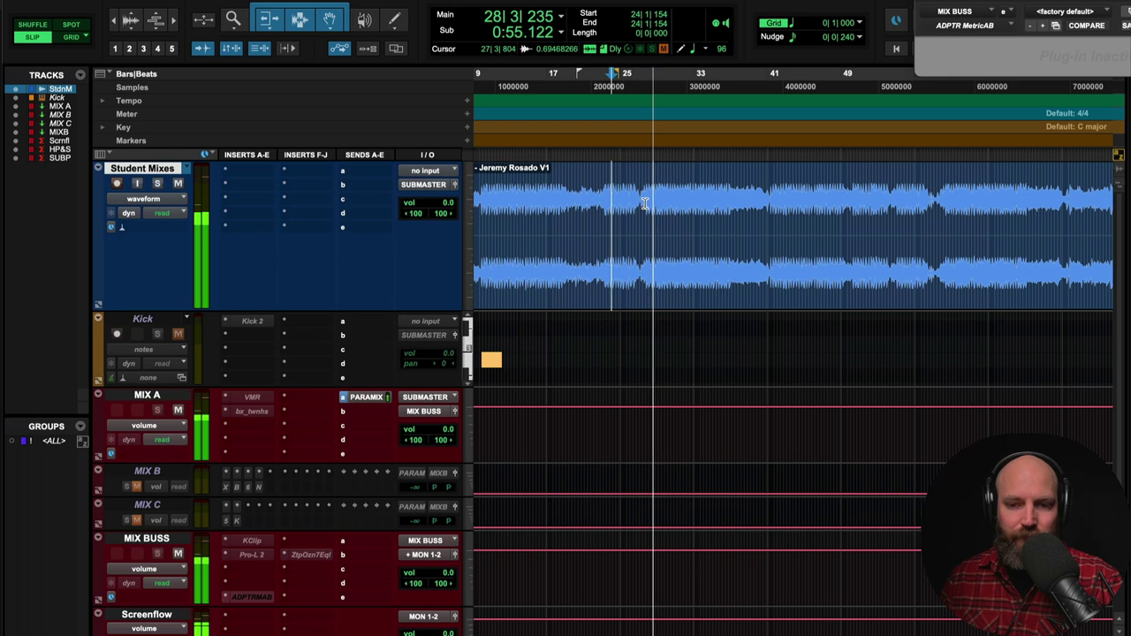
pyautogui.click(646, 203)
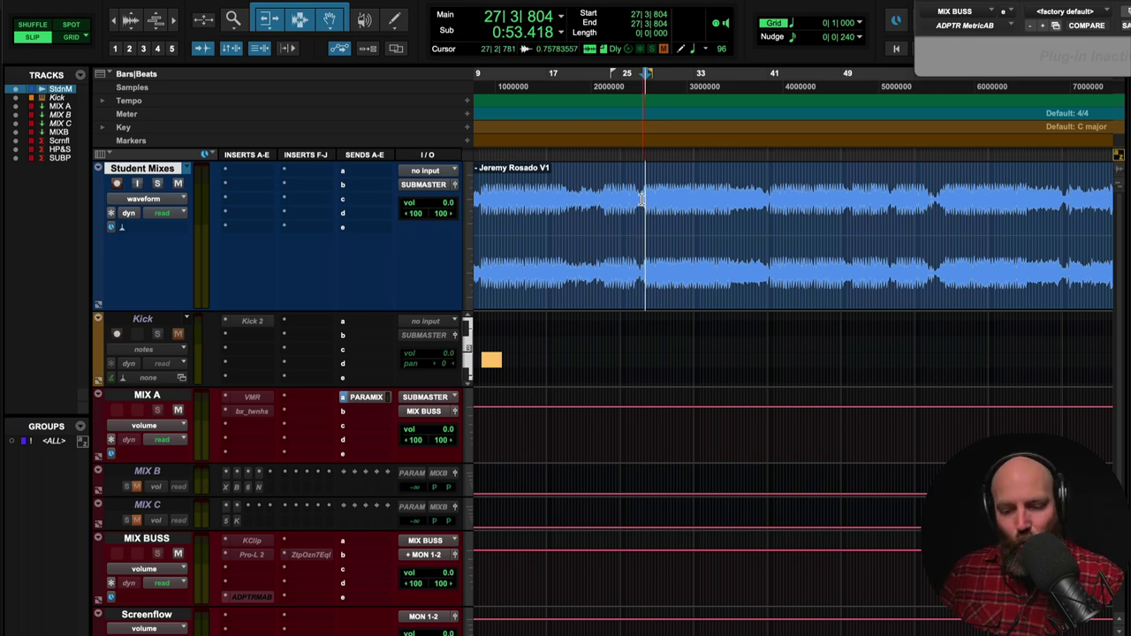
pyautogui.click(637, 198)
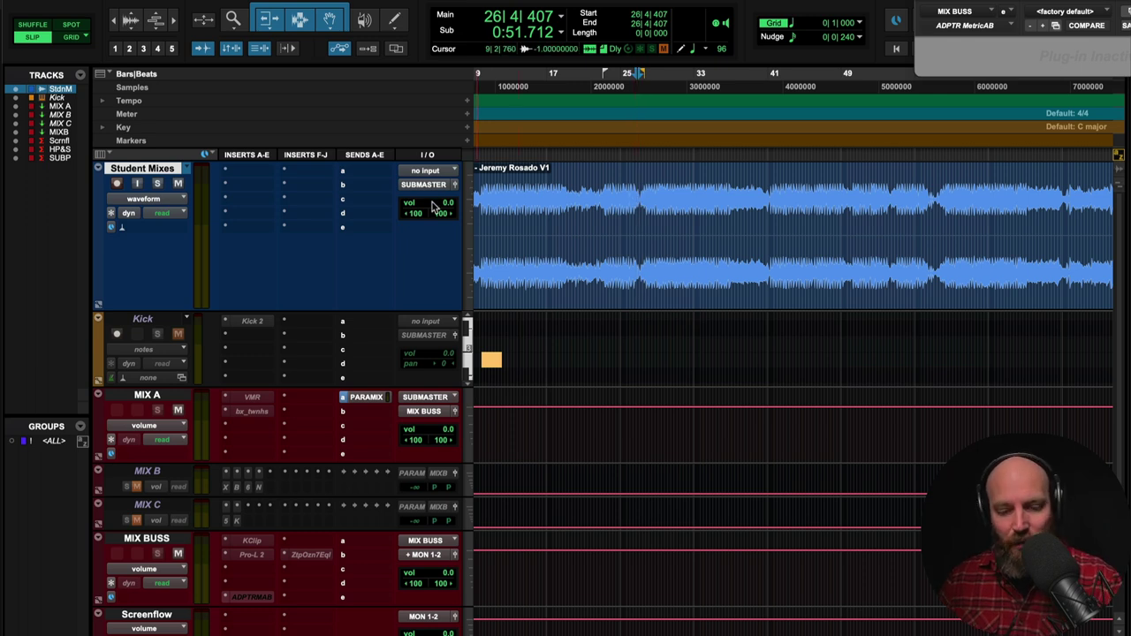
# - Lower the Student Mixes track volume and the MIX BUSS volume to -1.0 dB each
pyautogui.moveTo(432, 206); pyautogui.dragTo(428, 209)
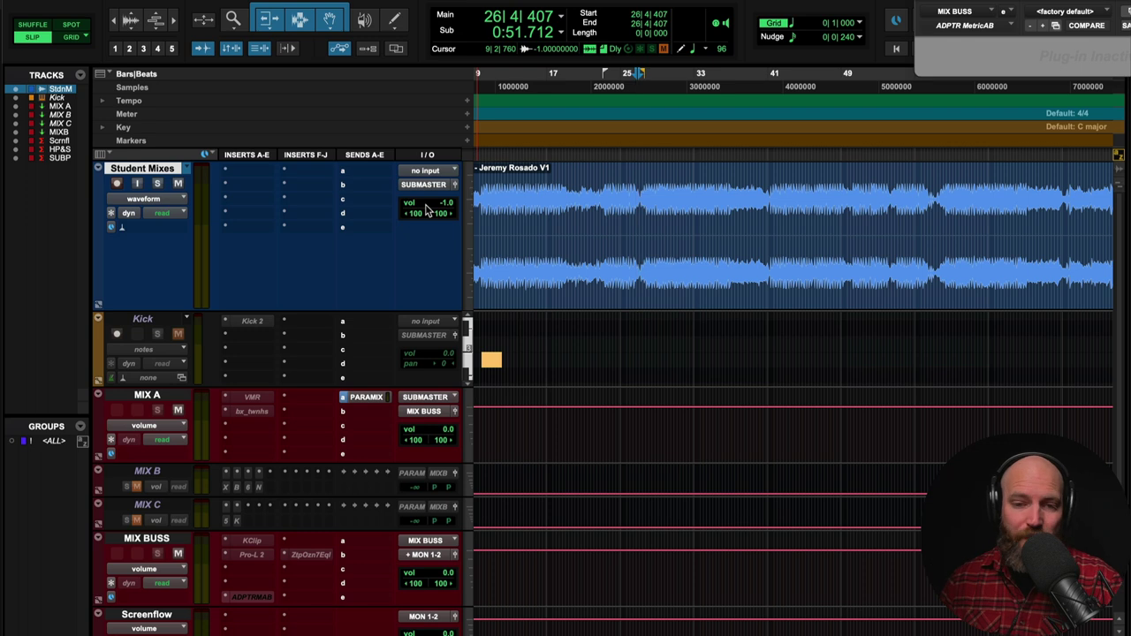
pyautogui.click(147, 539)
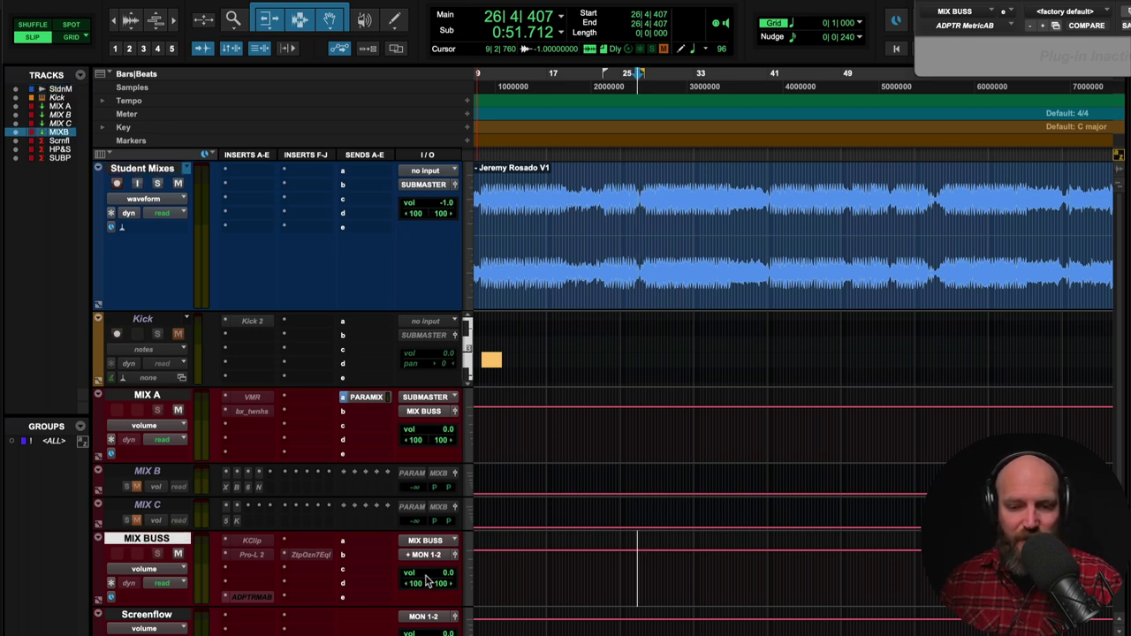
pyautogui.moveTo(426, 581); pyautogui.dragTo(419, 594)
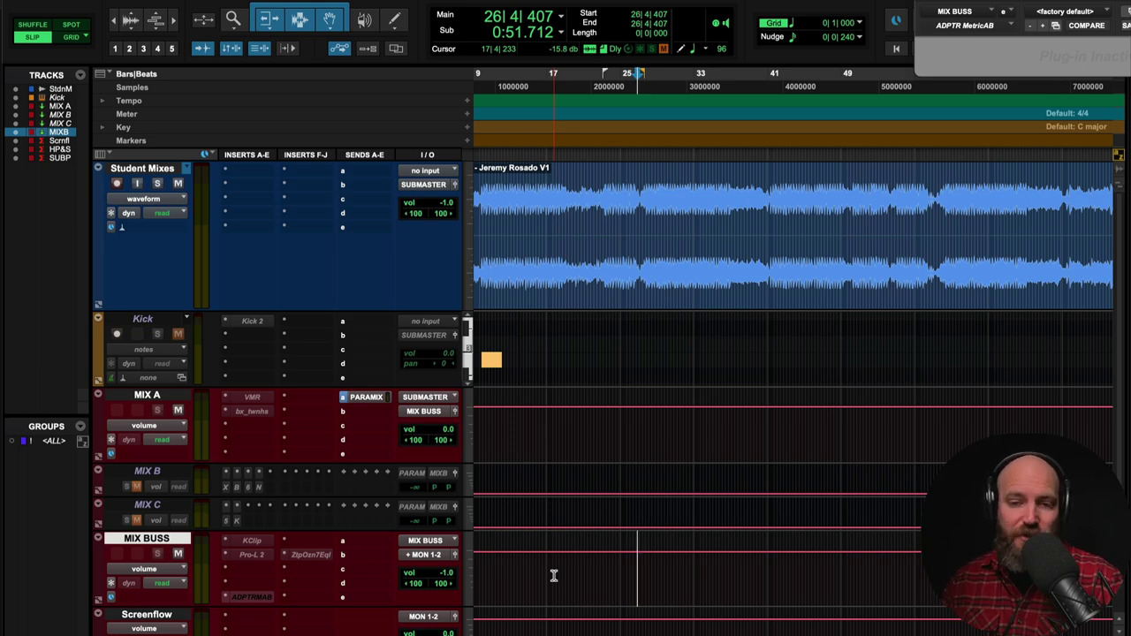
# - Try playback start points near bar 24 while zooming the timeline in and out
pyautogui.click(640, 206)
pyautogui.press('super+bracketright')
pyautogui.press('super+bracketright')
pyautogui.press('super+bracketright')
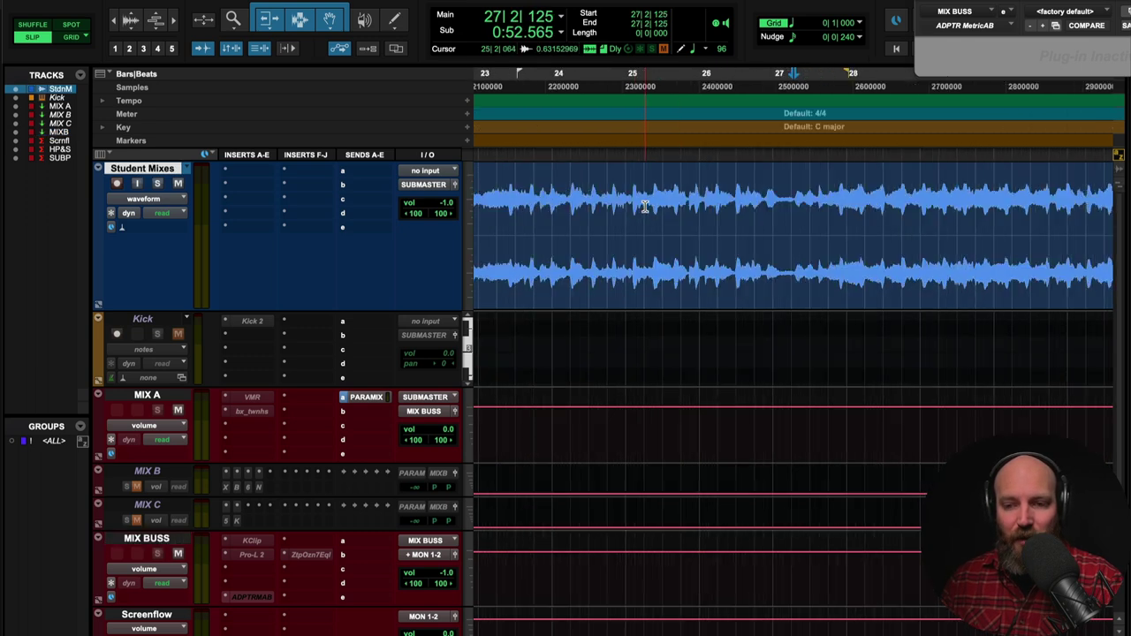
pyautogui.press('super+bracketleft')
pyautogui.press('super+bracketleft')
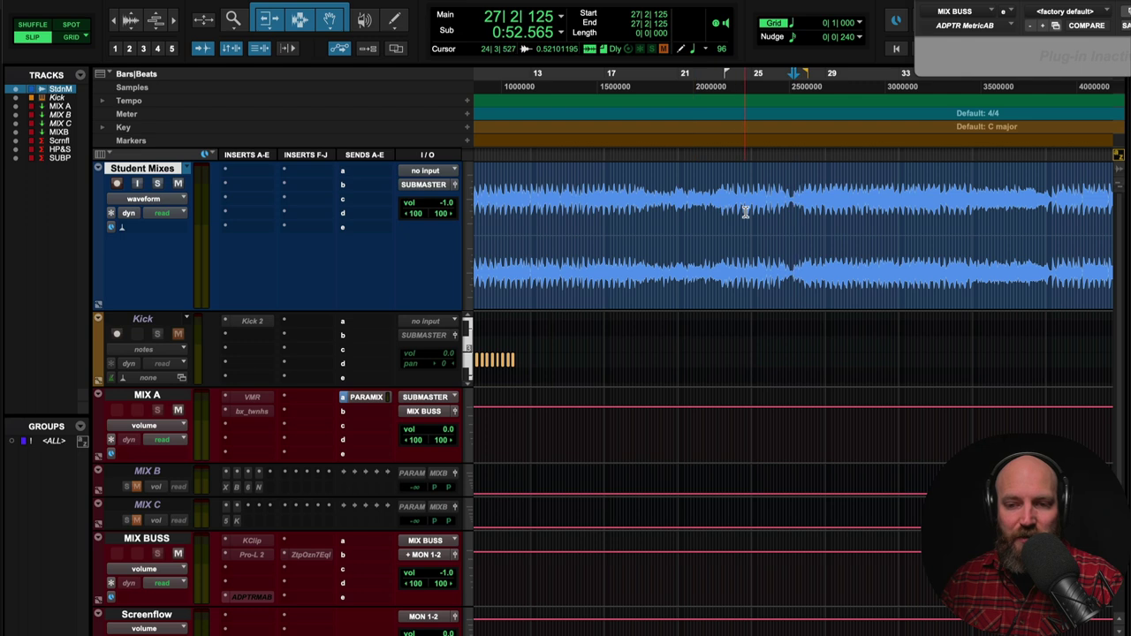
pyautogui.click(745, 210)
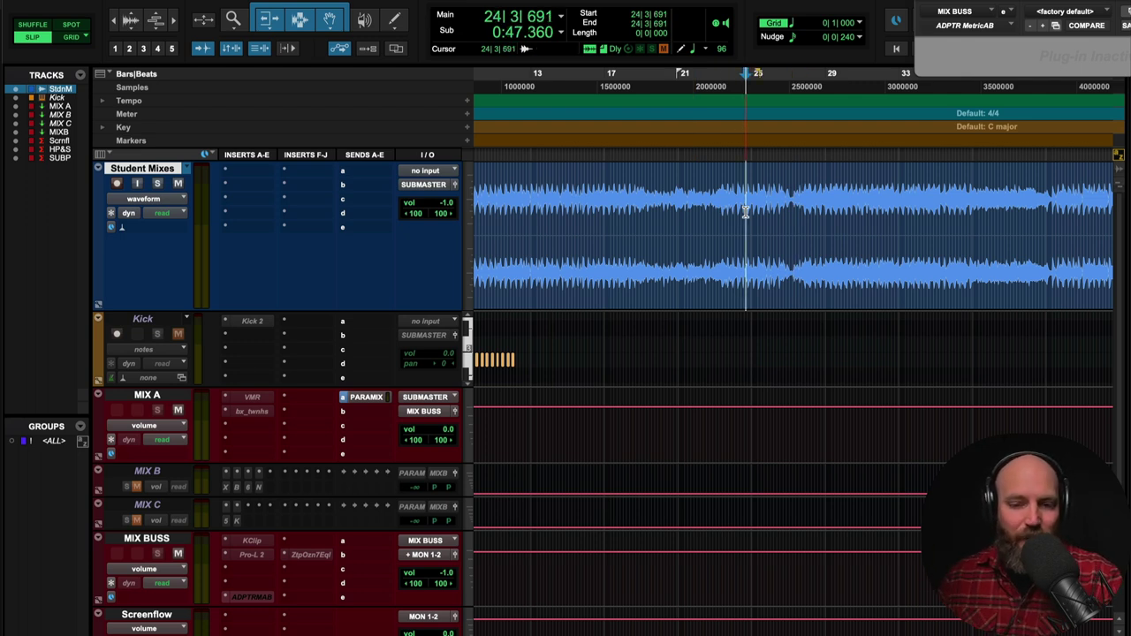
pyautogui.press('super+bracketleft')
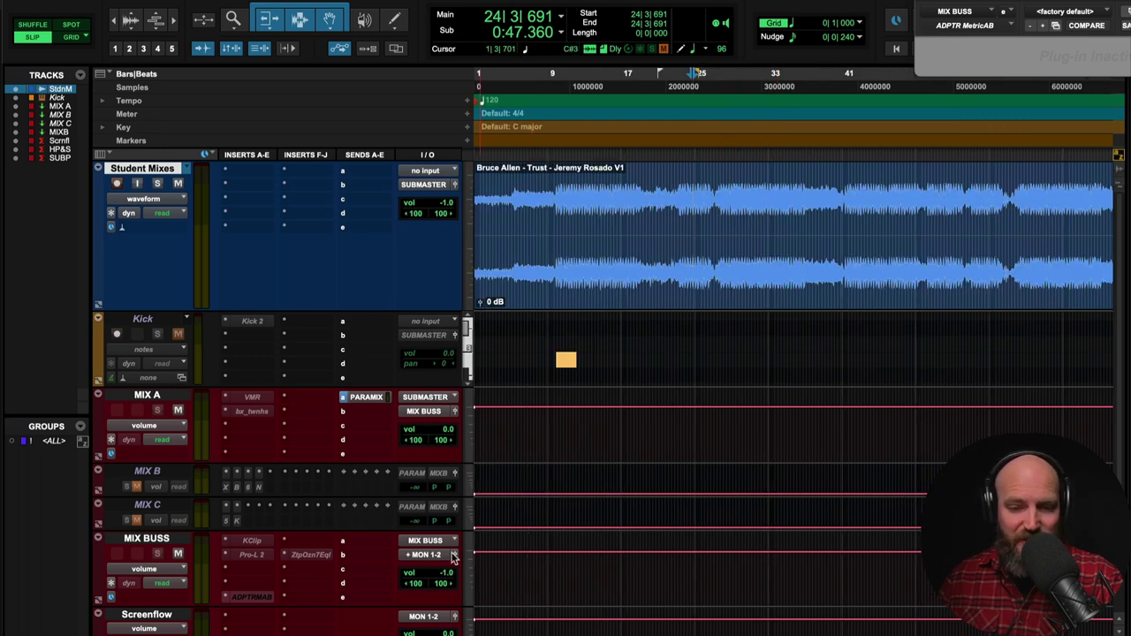
# - Audition the student mix from bar 25, then bring MetricAB with the Trust reference on screen
pyautogui.click(700, 214)
pyautogui.press('space')
pyautogui.press('super+bracketright')
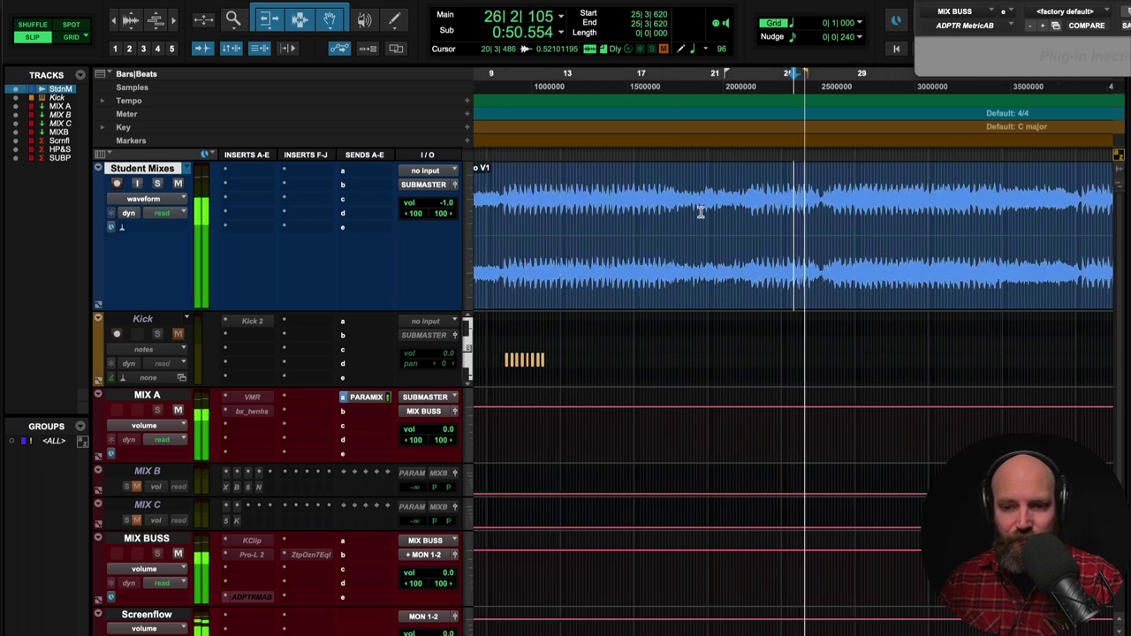
pyautogui.press('super+bracketright')
pyautogui.press('space')
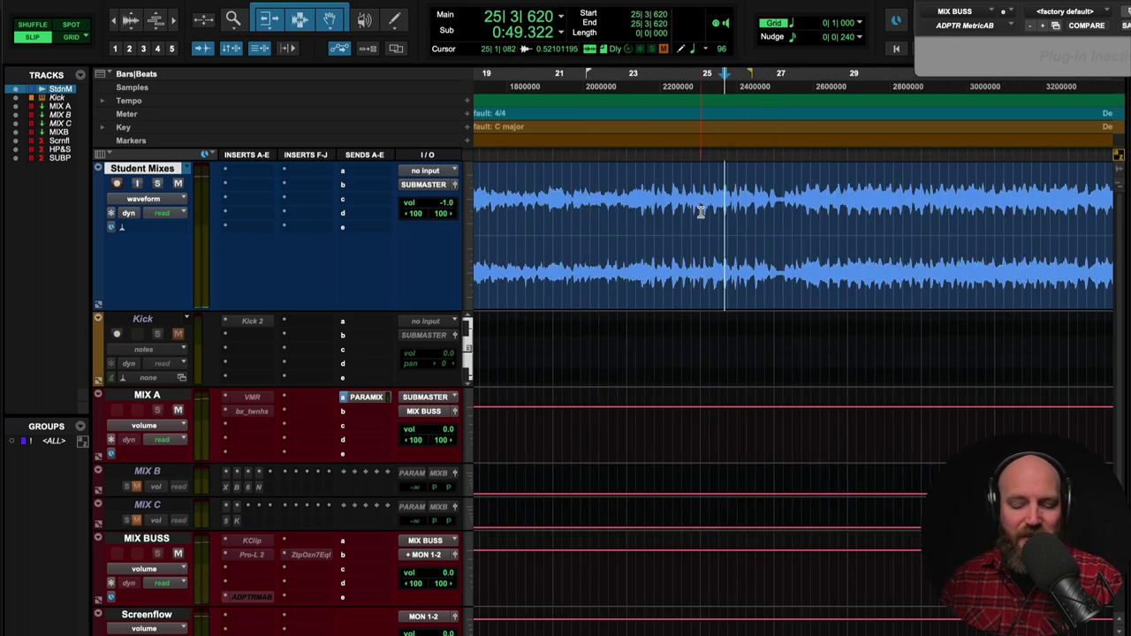
pyautogui.press('space')
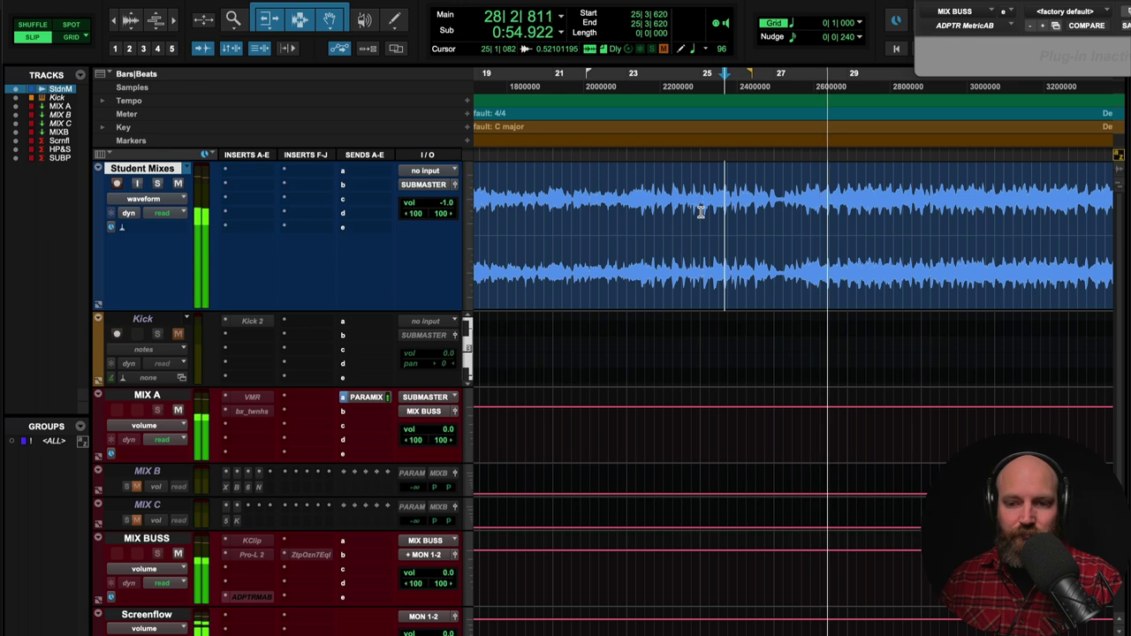
pyautogui.press('space')
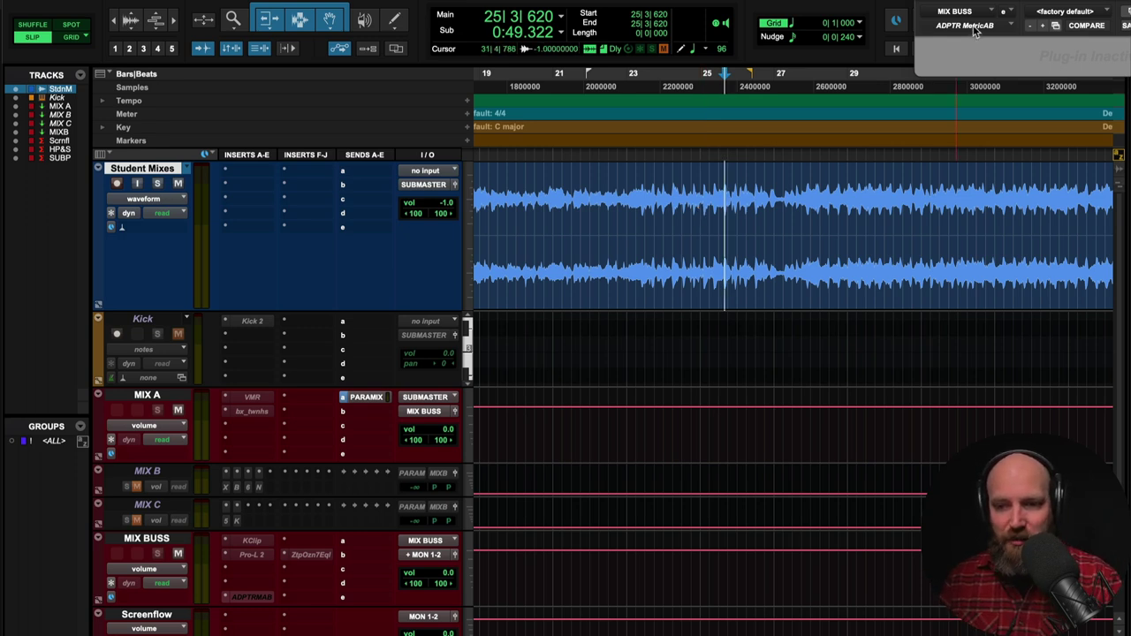
pyautogui.moveTo(975, 30); pyautogui.dragTo(299, 30)
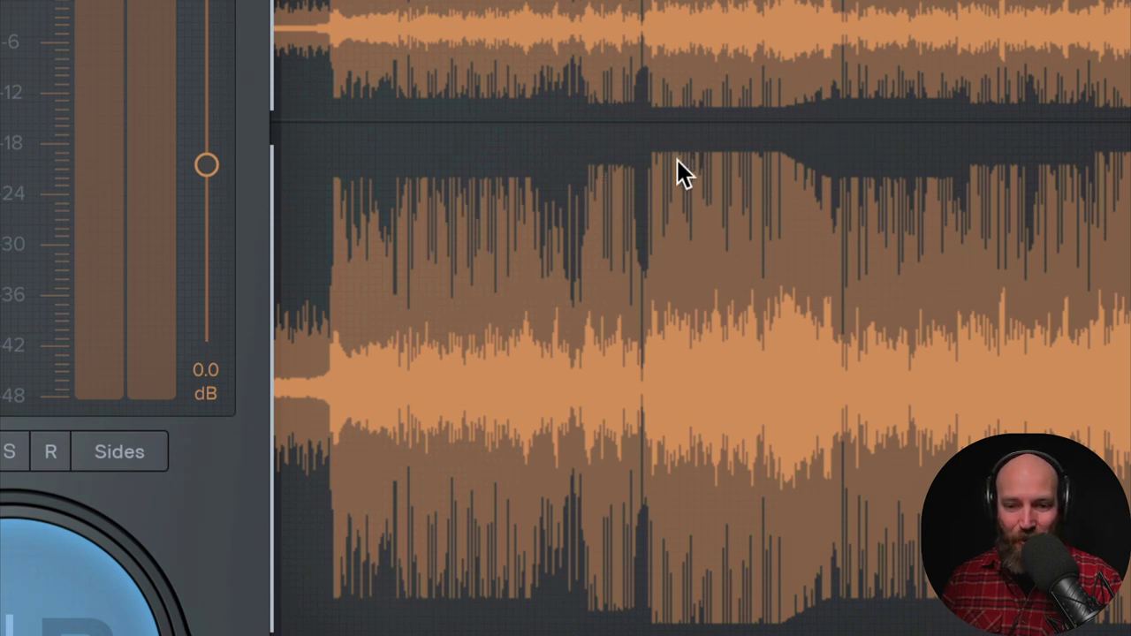
# - Play the Trust [CD MST].wav reference in MetricAB from about 0m 47s, then move the plug-in aside
pyautogui.click(506, 232)
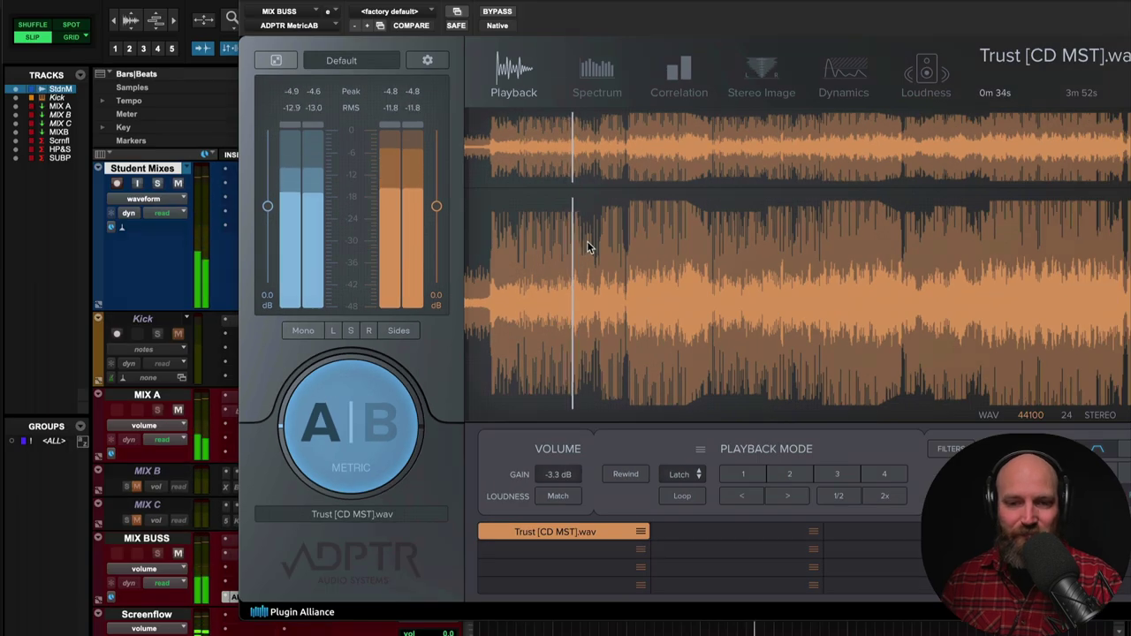
pyautogui.click(608, 232)
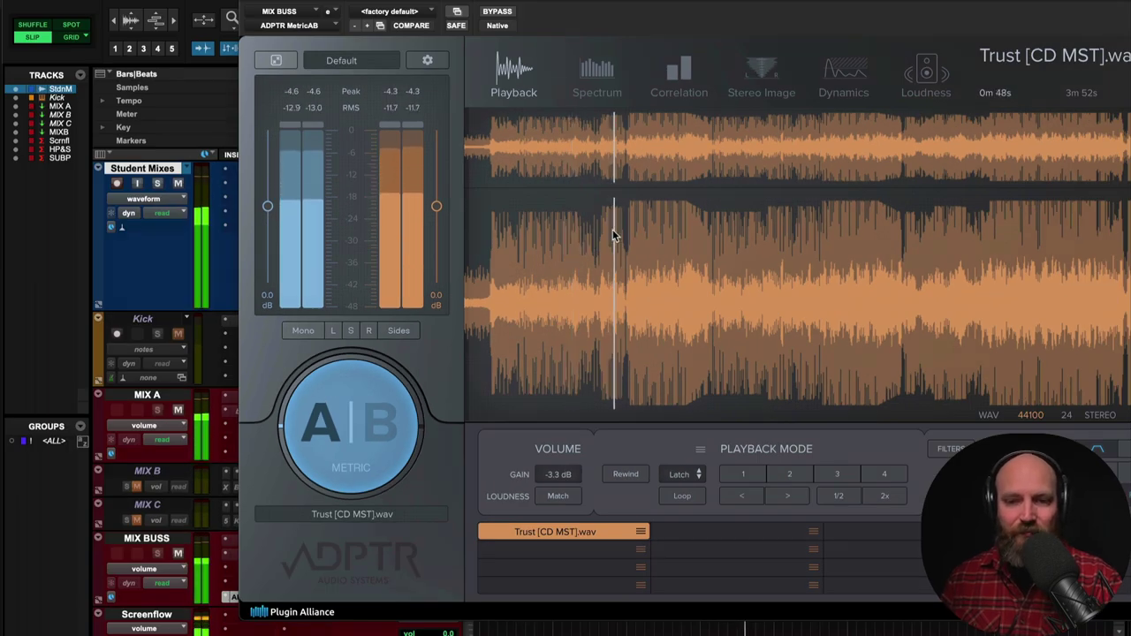
pyautogui.press('space')
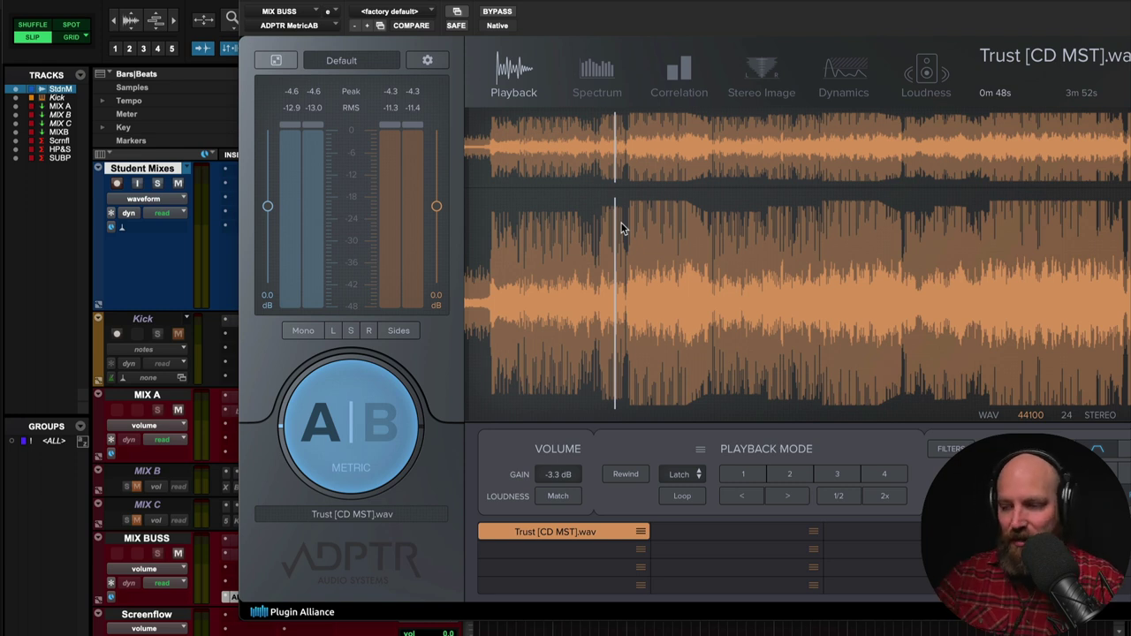
pyautogui.press('space')
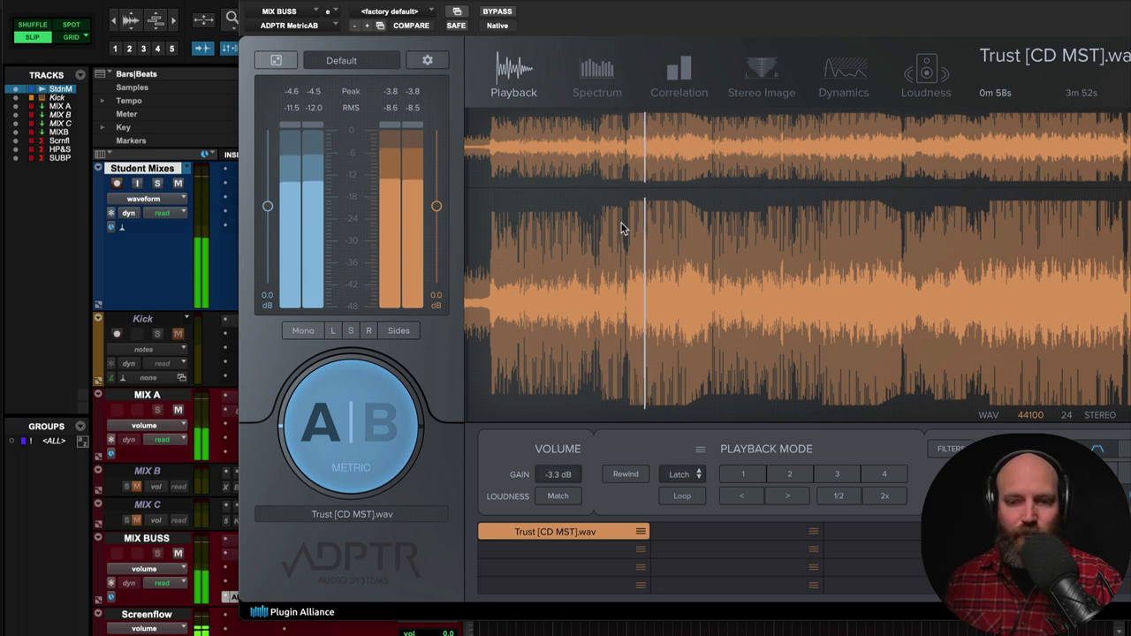
pyautogui.press('space')
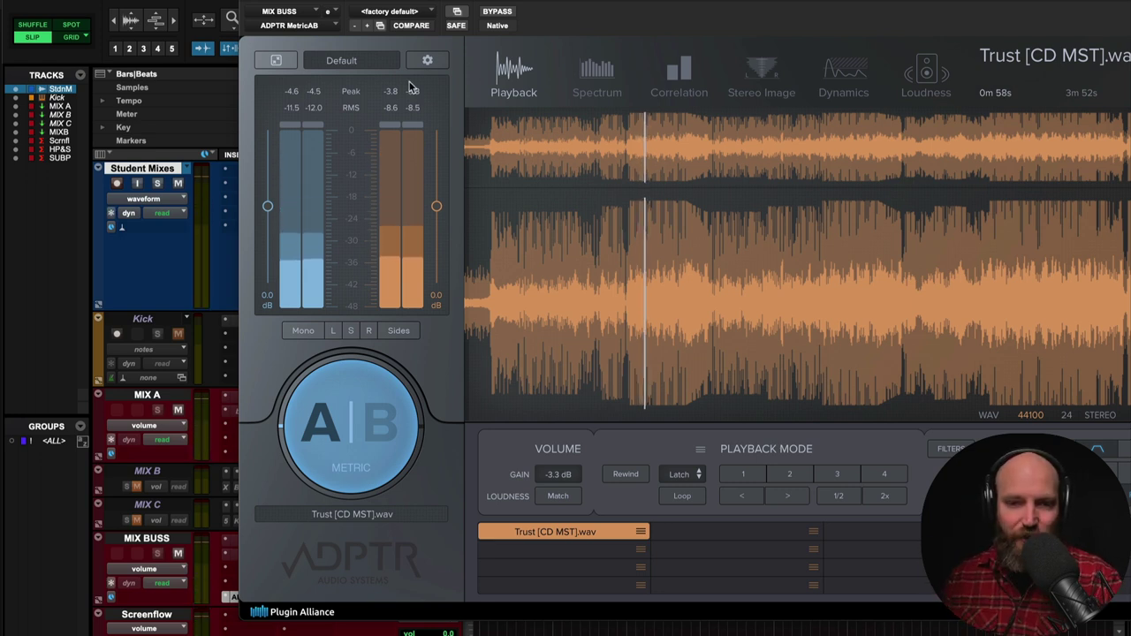
pyautogui.moveTo(539, 17); pyautogui.dragTo(1046, 18)
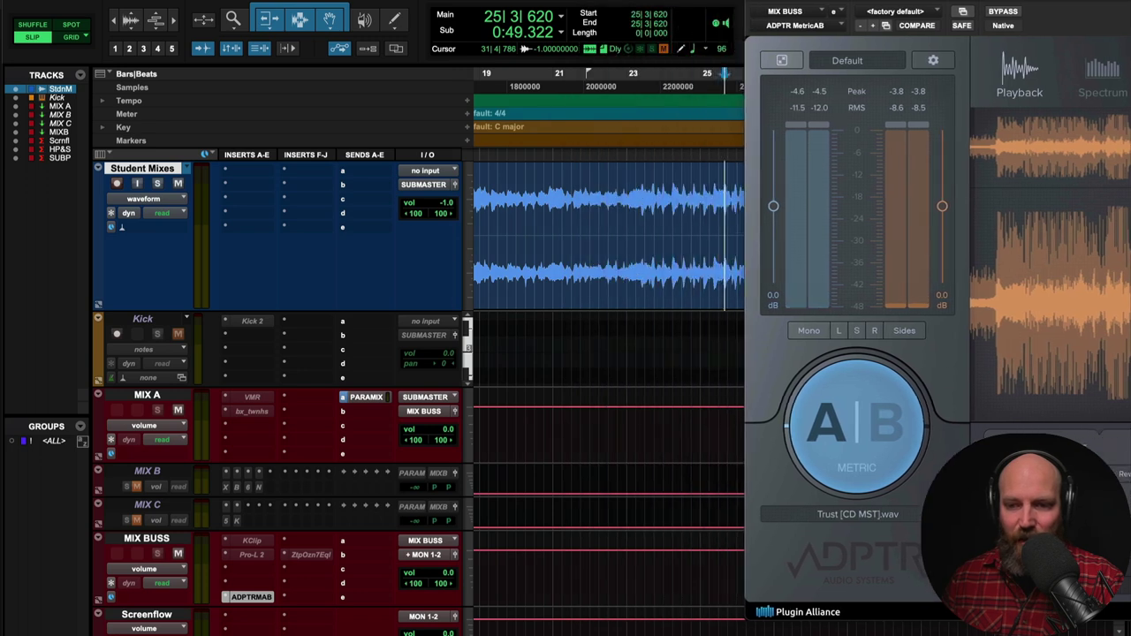
# - Reactivate the Kick track with Make Active from its track-name menu
pyautogui.moveTo(848, 18); pyautogui.dragTo(1013, 18)
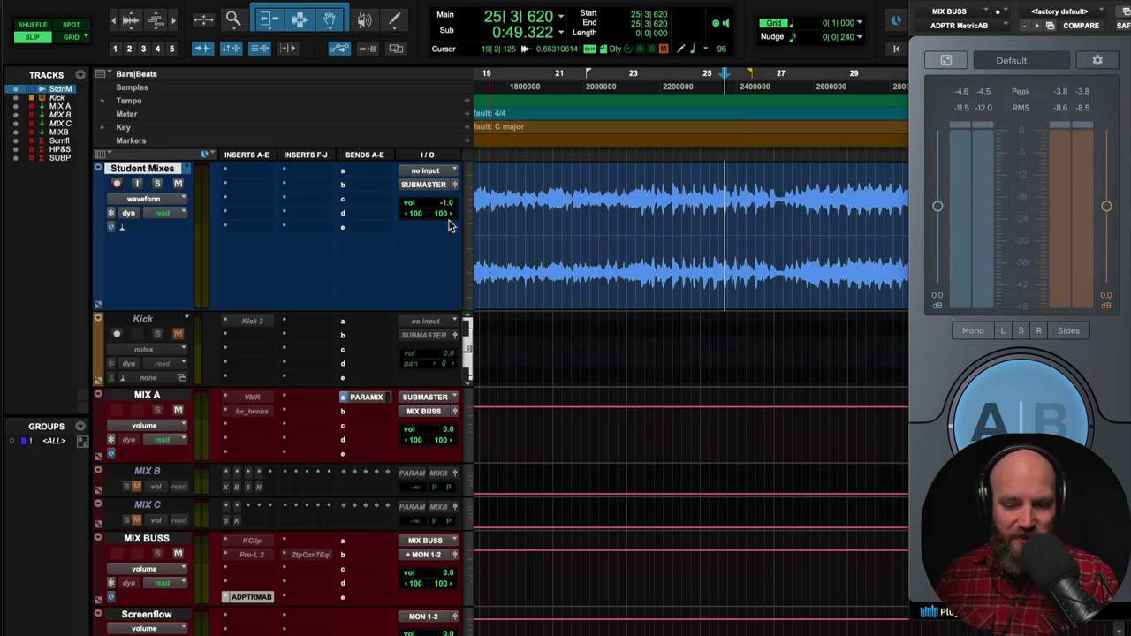
pyautogui.click(152, 323)
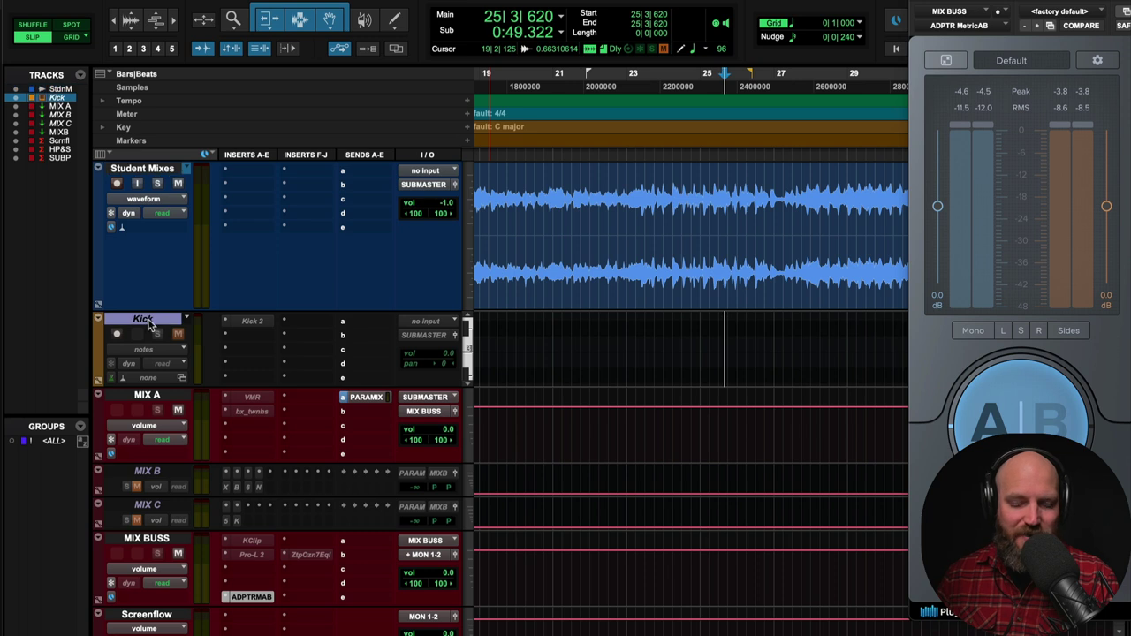
pyautogui.rightClick(141, 323)
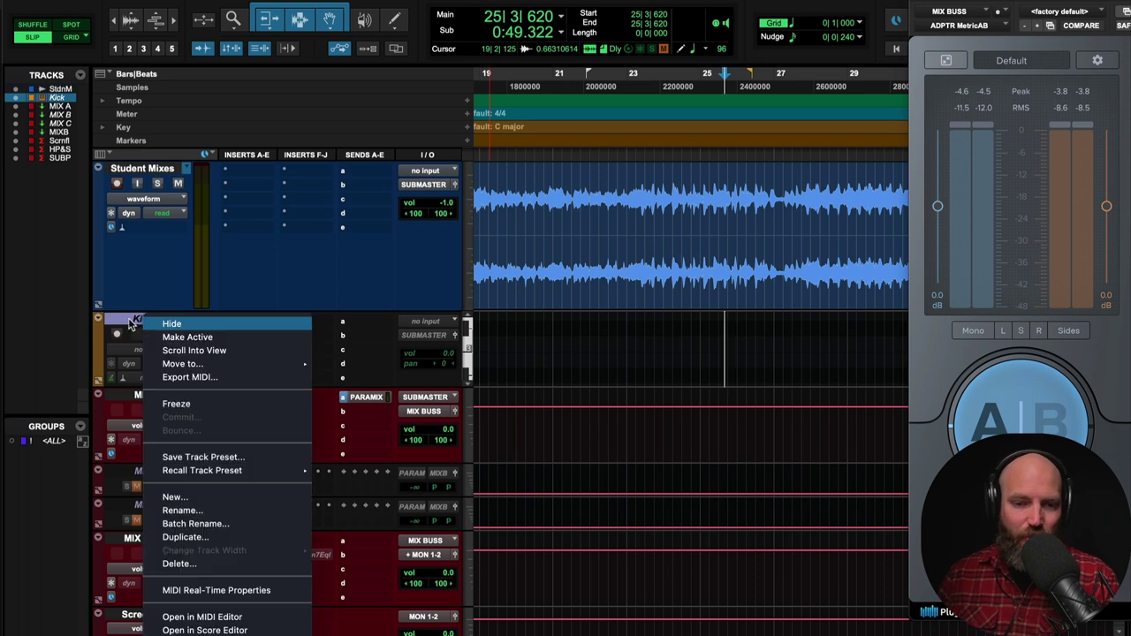
pyautogui.press('Escape')
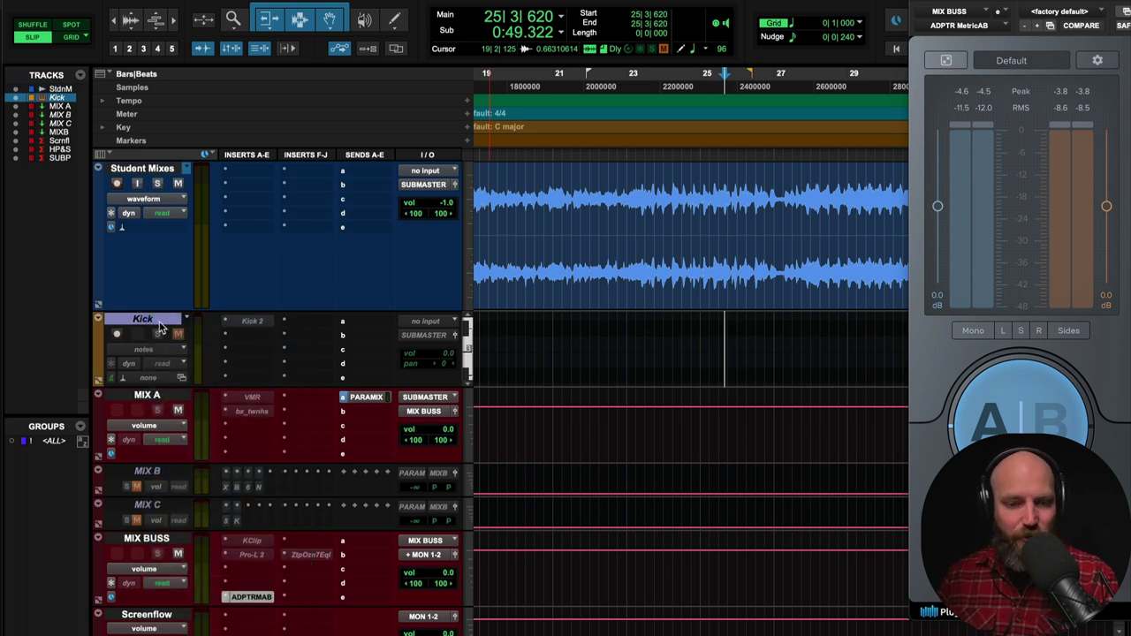
pyautogui.rightClick(145, 325)
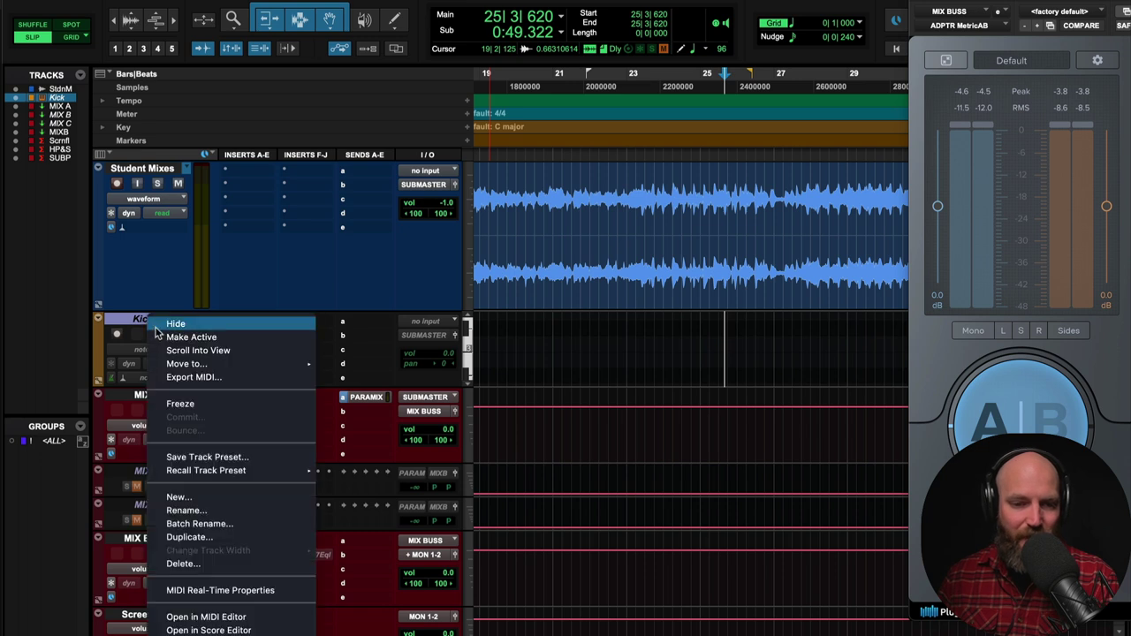
pyautogui.click(166, 335)
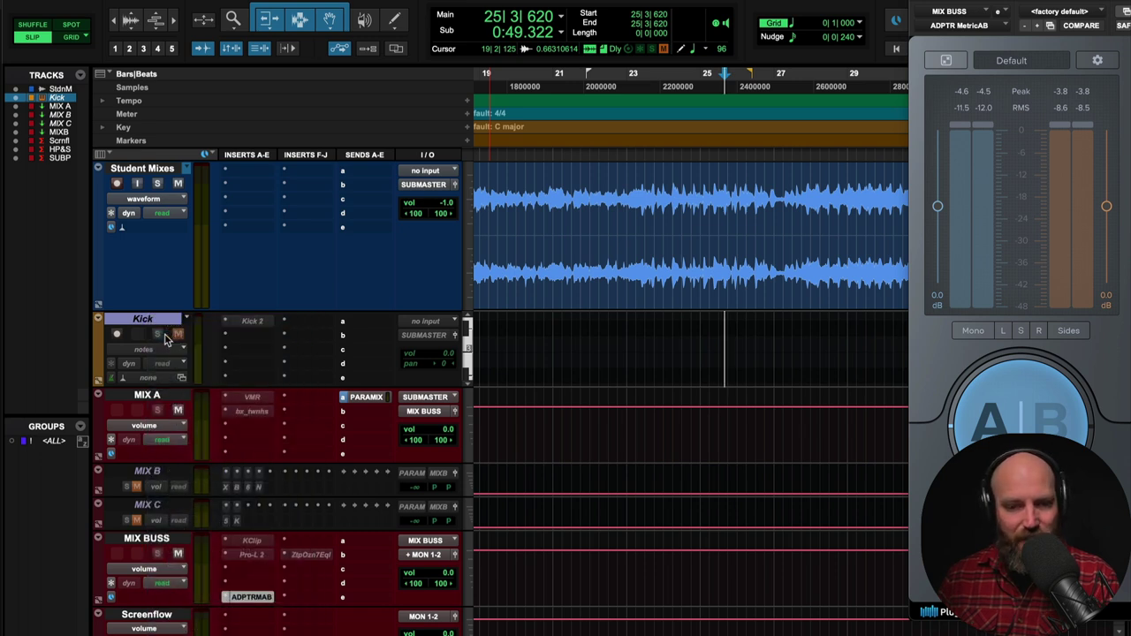
# - Open the Kick track's Kick 2 instrument, reposition its window, and close MetricAB
pyautogui.click(251, 321)
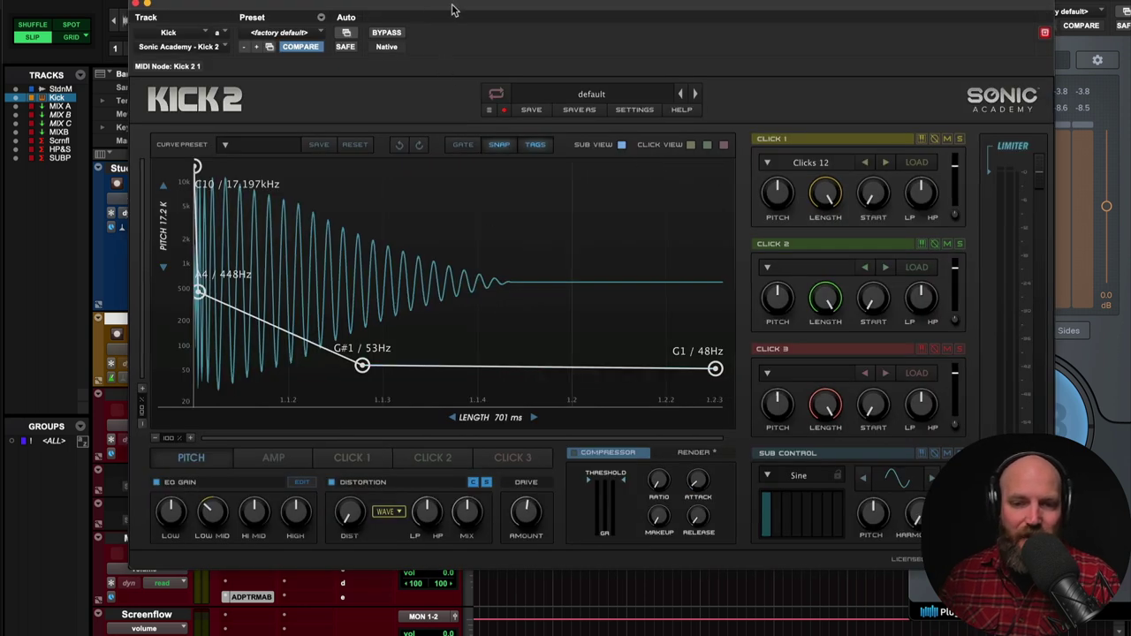
pyautogui.moveTo(420, 9); pyautogui.dragTo(479, 435)
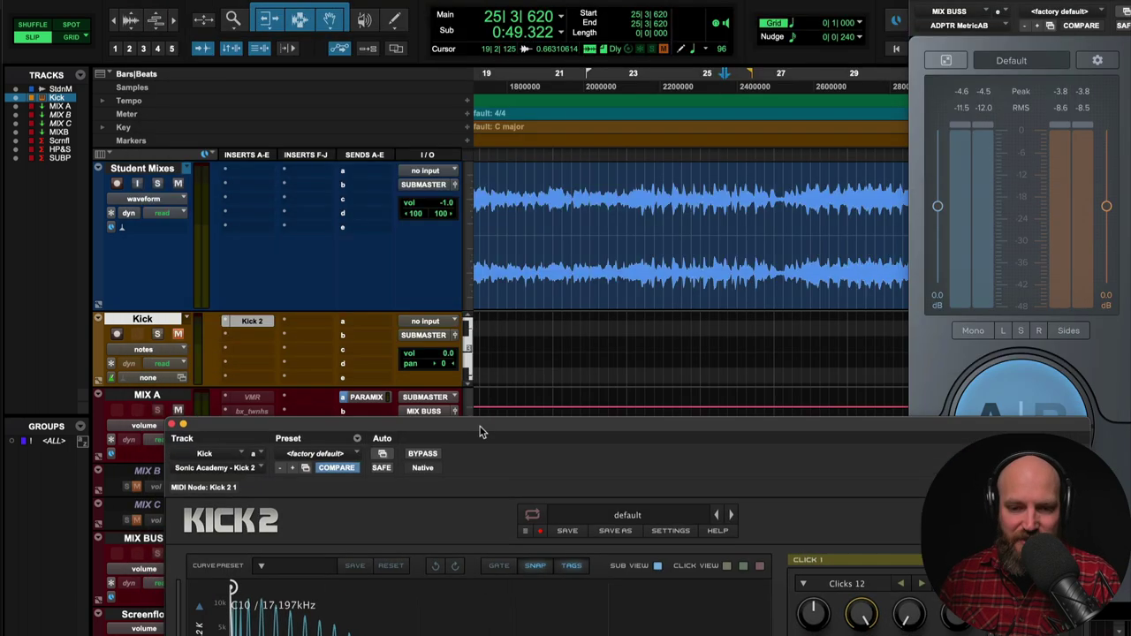
pyautogui.click(569, 348)
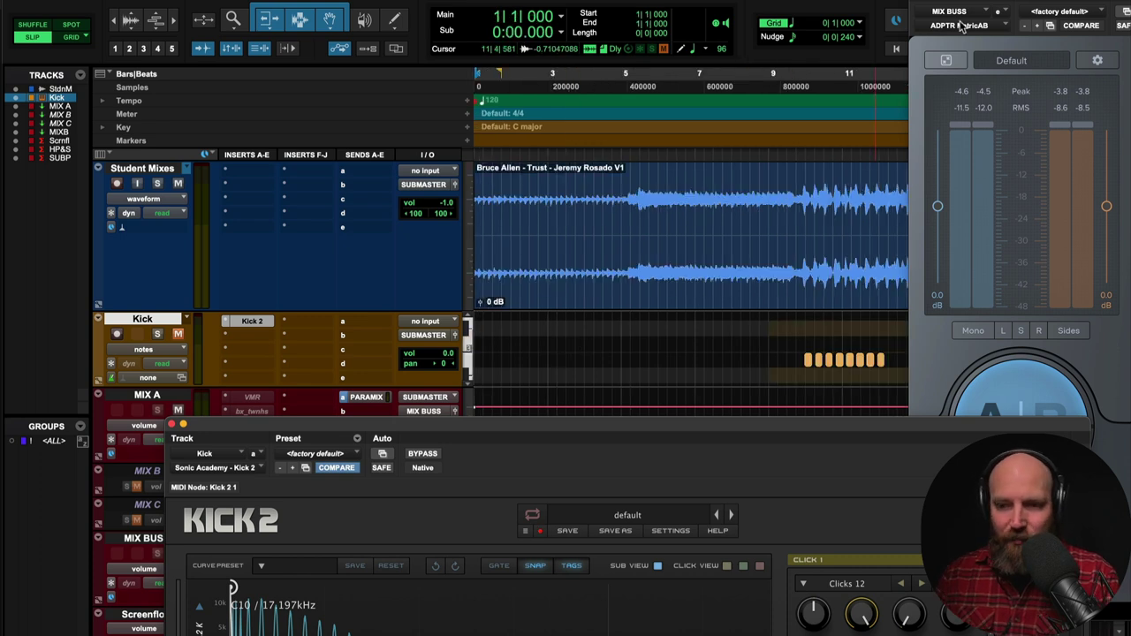
pyautogui.press('super+w')
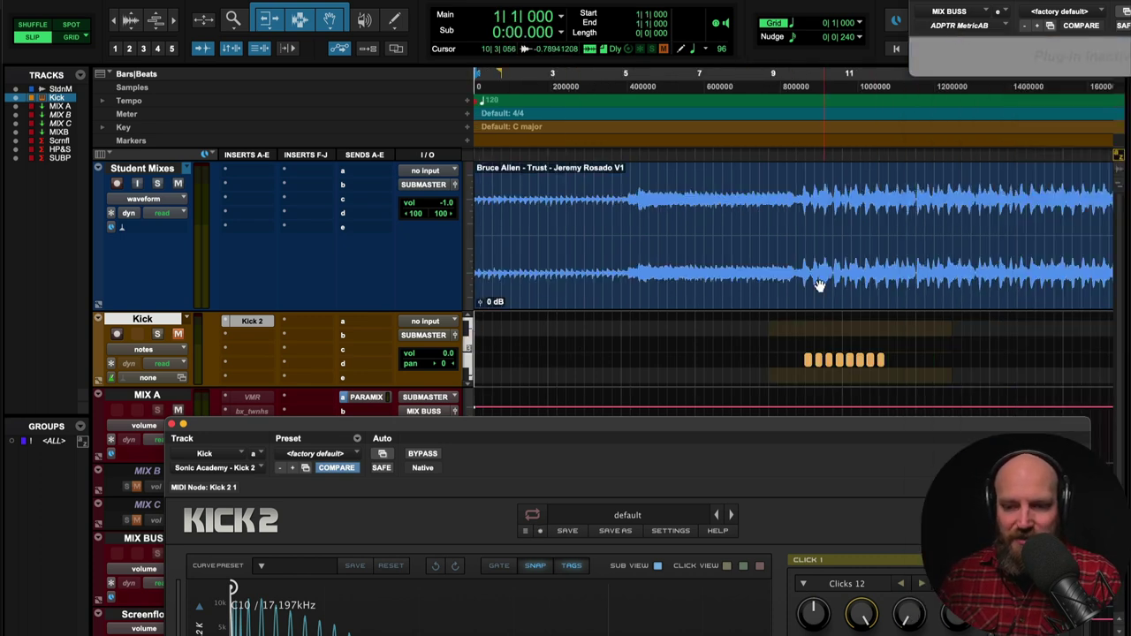
# - Select the Kick's eight notes and bars 9–12 of the student mix, moving Kick 2 to the top
pyautogui.moveTo(796, 332); pyautogui.dragTo(892, 372)
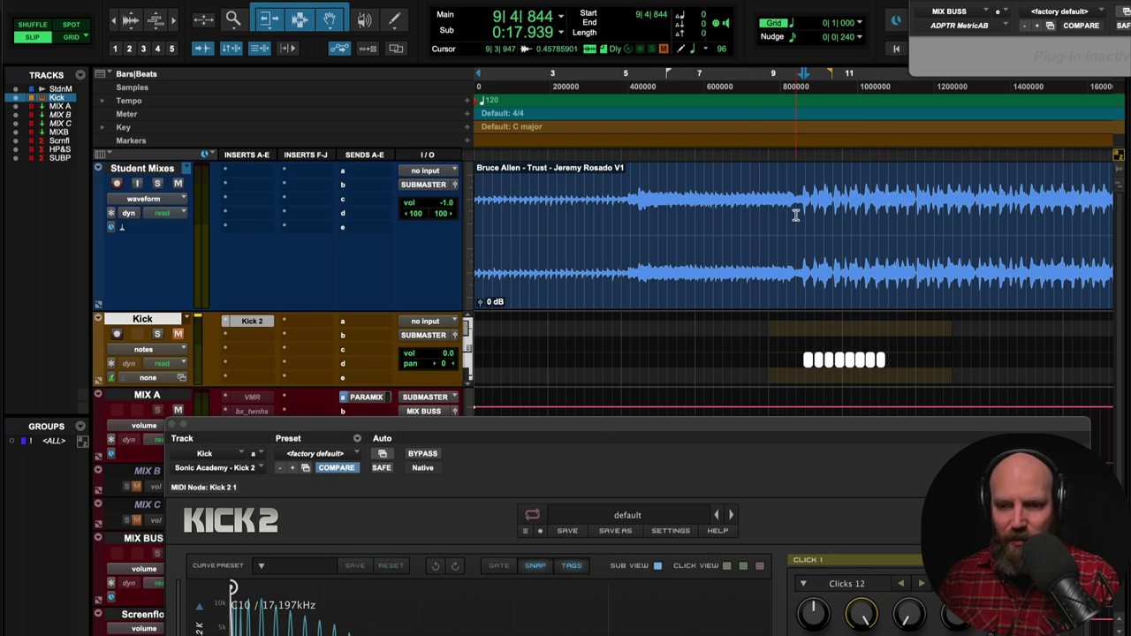
pyautogui.moveTo(796, 215); pyautogui.dragTo(890, 218)
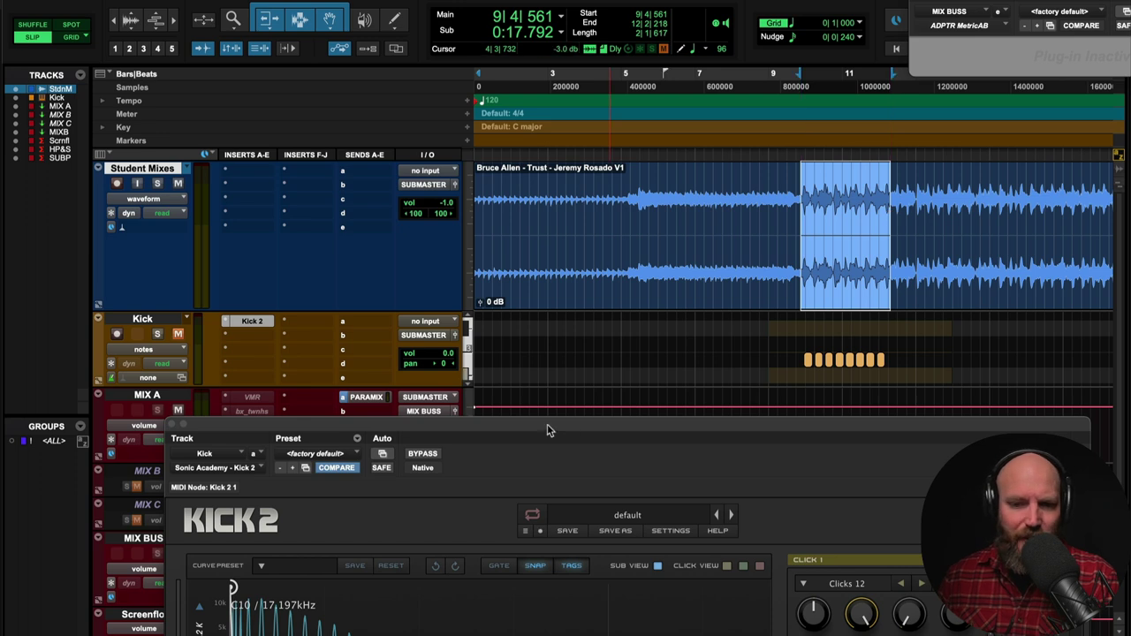
pyautogui.moveTo(547, 431); pyautogui.dragTo(565, 90)
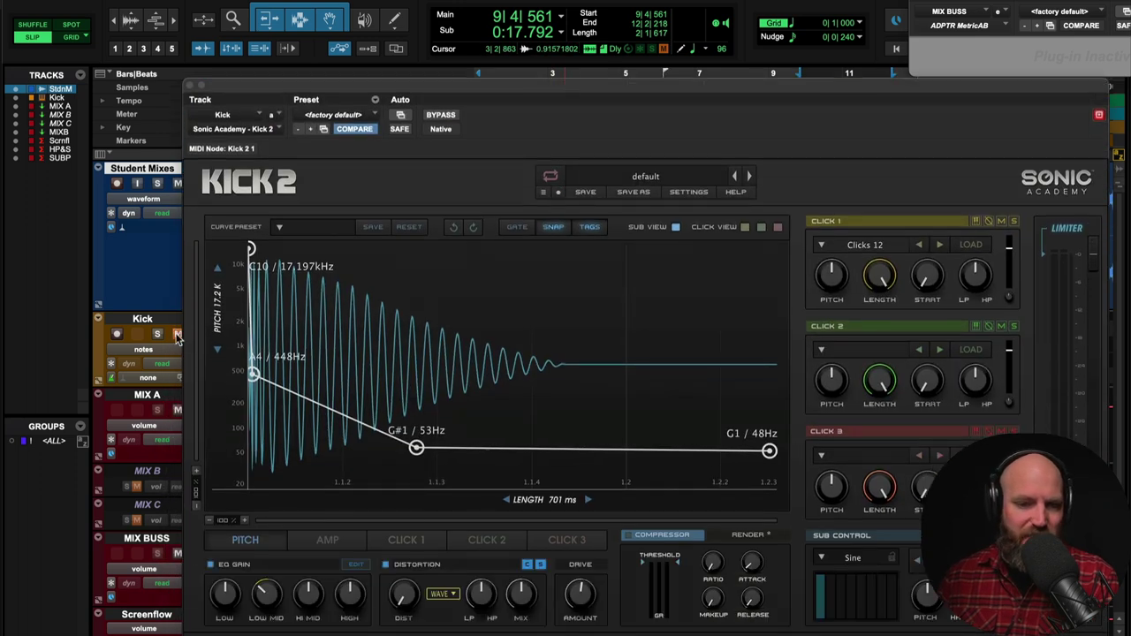
pyautogui.click(154, 325)
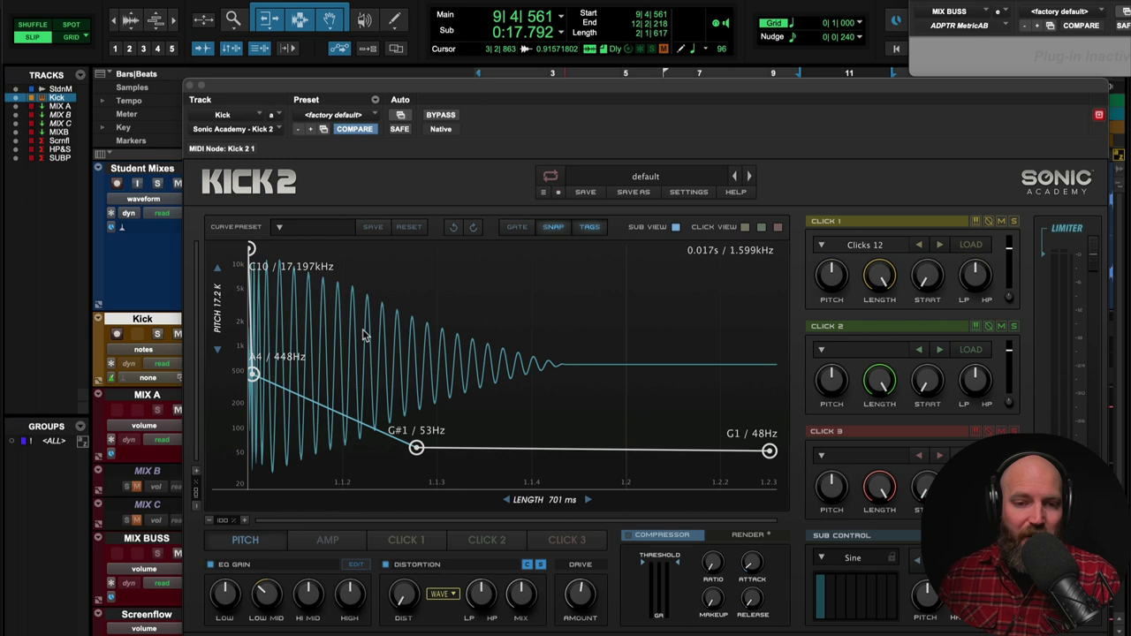
pyautogui.moveTo(364, 85); pyautogui.dragTo(371, 32)
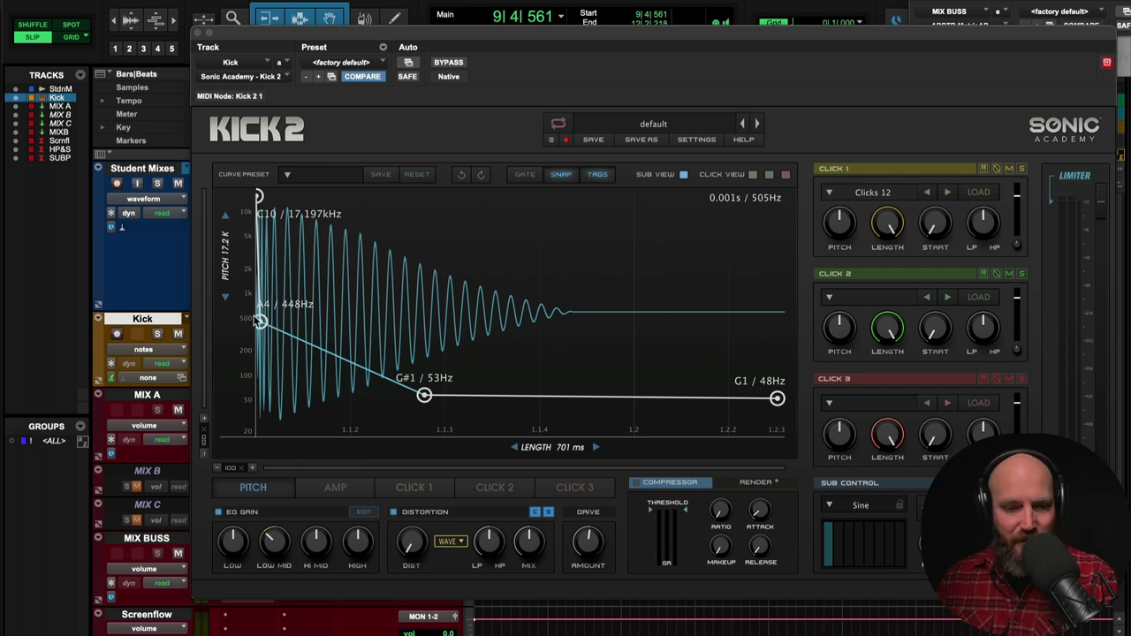
# - Solo the Kick track and audition the kick over the selected range
pyautogui.click(157, 335)
pyautogui.press('space')
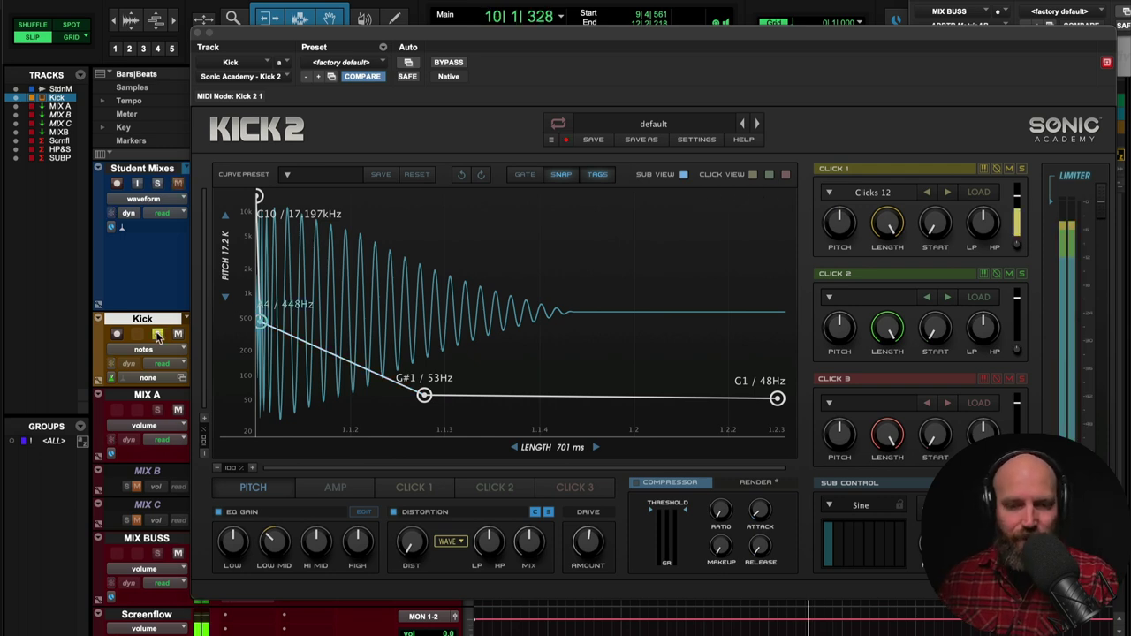
pyautogui.press('space')
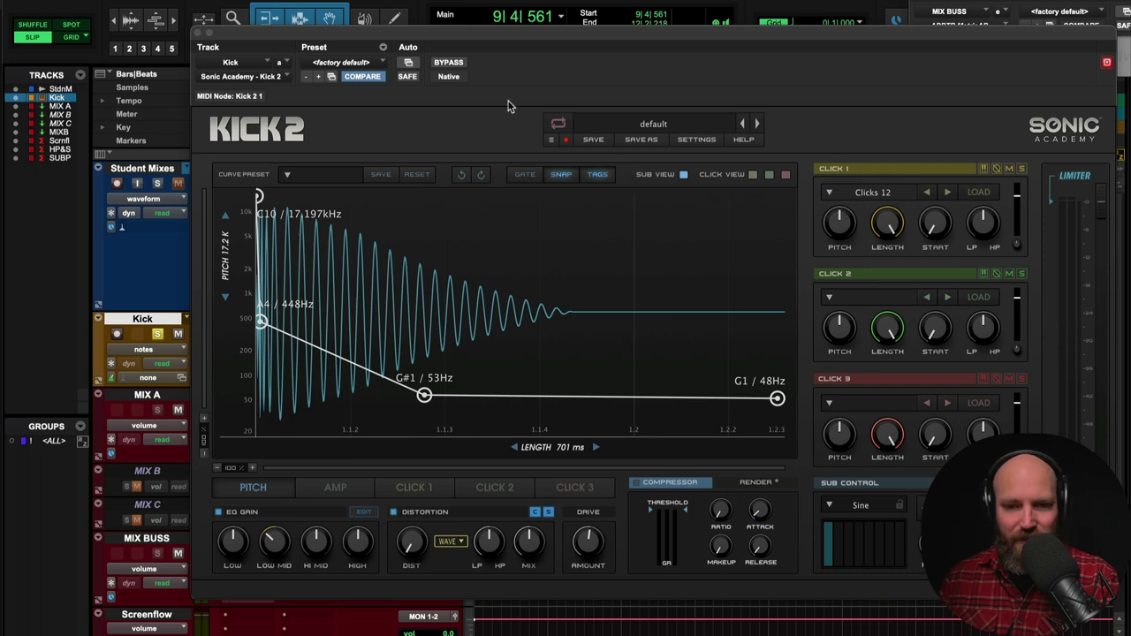
pyautogui.moveTo(463, 35); pyautogui.dragTo(884, 143)
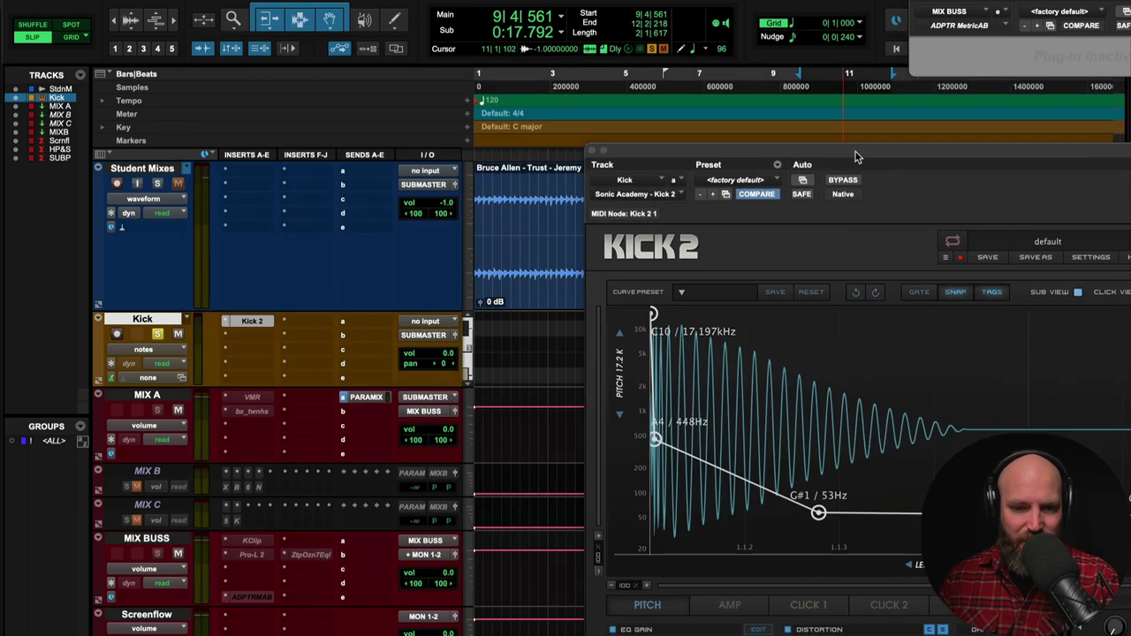
pyautogui.press('space')
pyautogui.press('space')
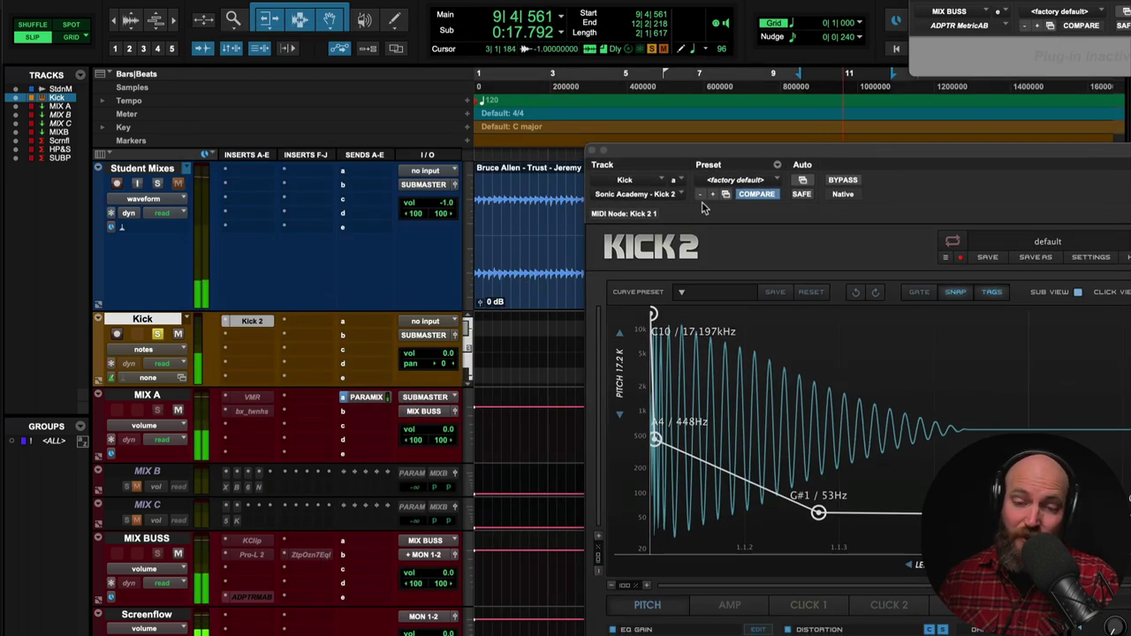
pyautogui.moveTo(717, 158); pyautogui.dragTo(271, 30)
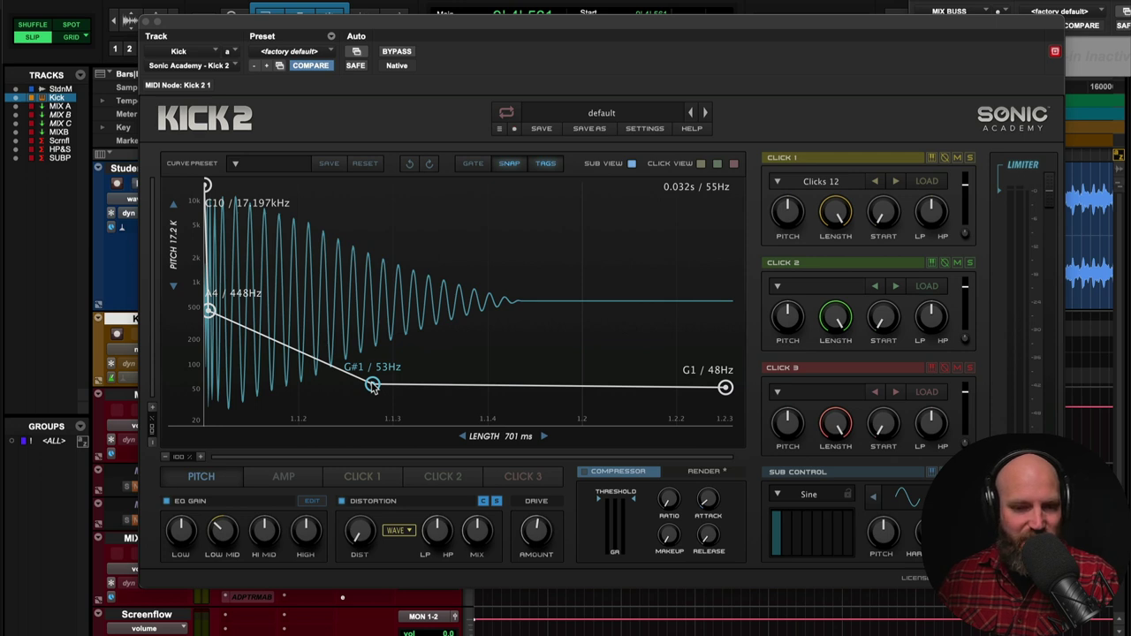
pyautogui.press('space')
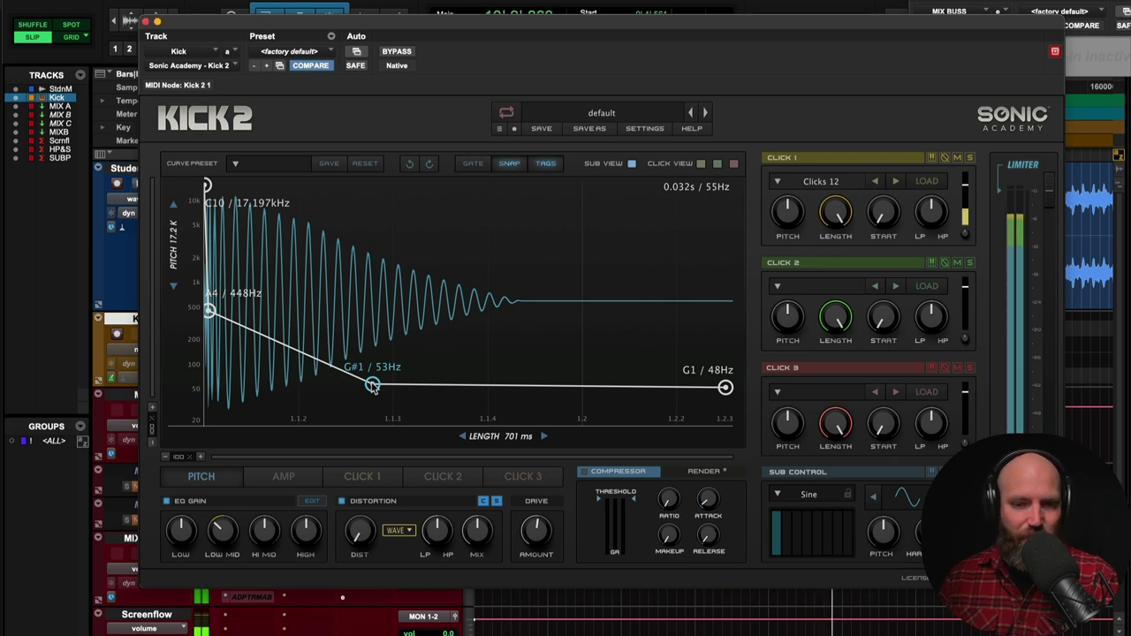
# - Reshape the Kick 2 pitch sweep to B4/494Hz, C2/65Hz and D1/37Hz, with 865 ms length
pyautogui.moveTo(372, 387); pyautogui.dragTo(373, 378)
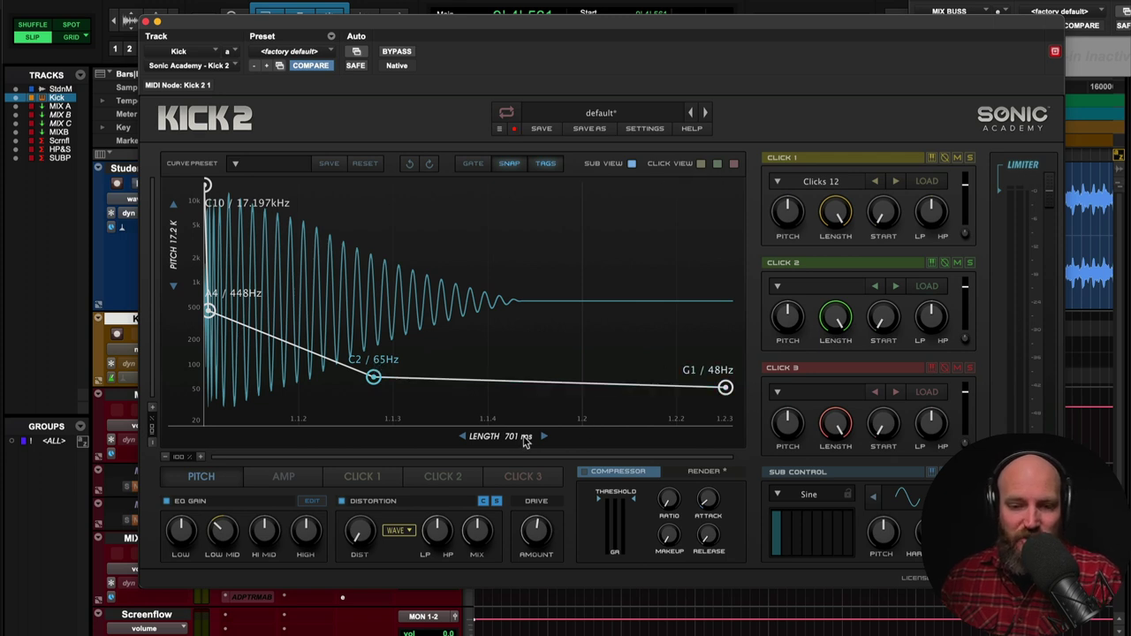
pyautogui.moveTo(490, 440); pyautogui.dragTo(520, 444)
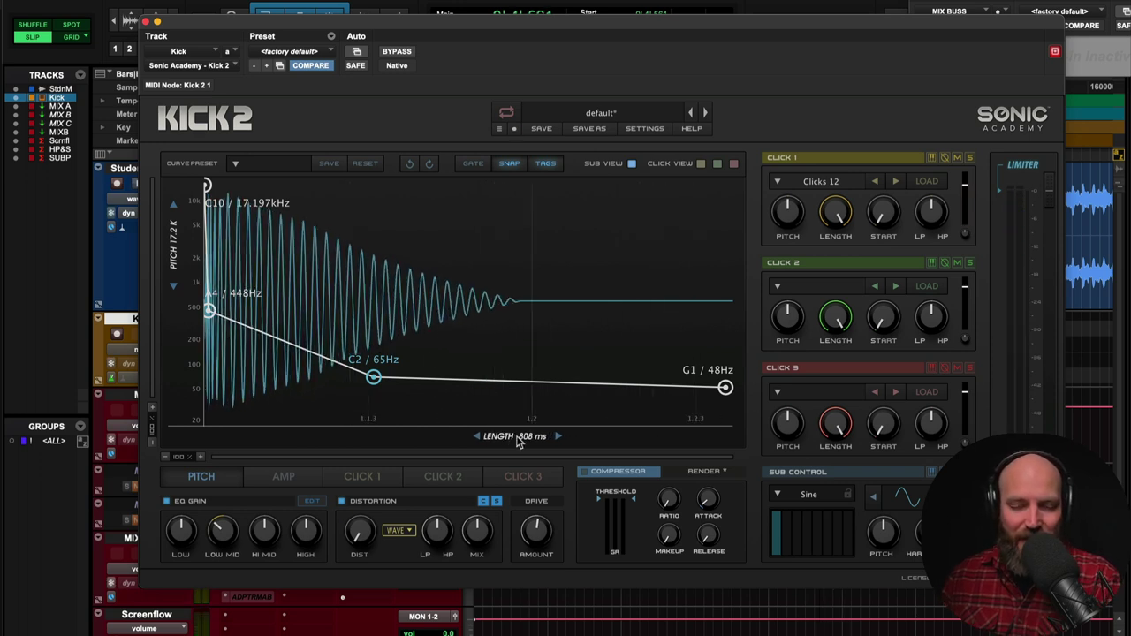
pyautogui.moveTo(519, 435); pyautogui.dragTo(526, 442)
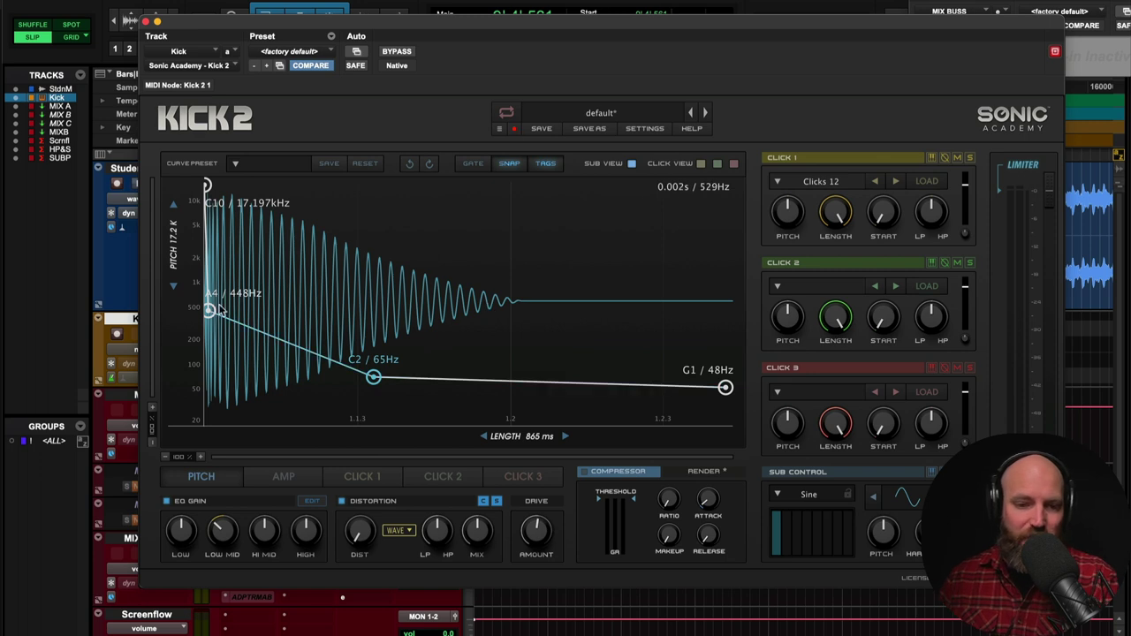
pyautogui.moveTo(212, 312); pyautogui.dragTo(250, 312)
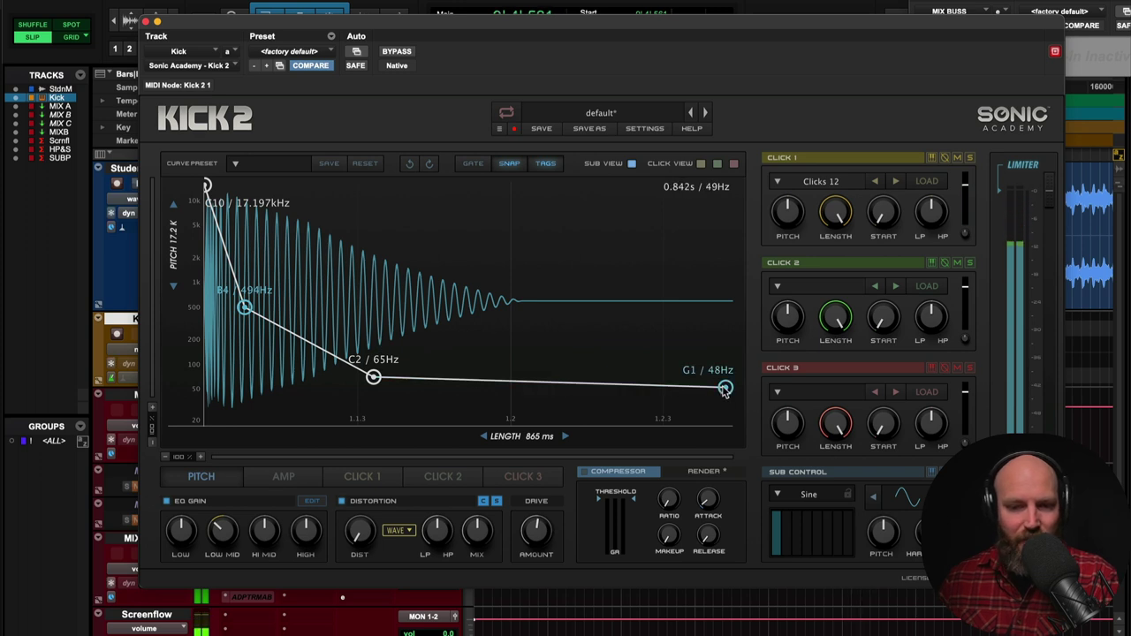
pyautogui.moveTo(723, 390); pyautogui.dragTo(725, 399)
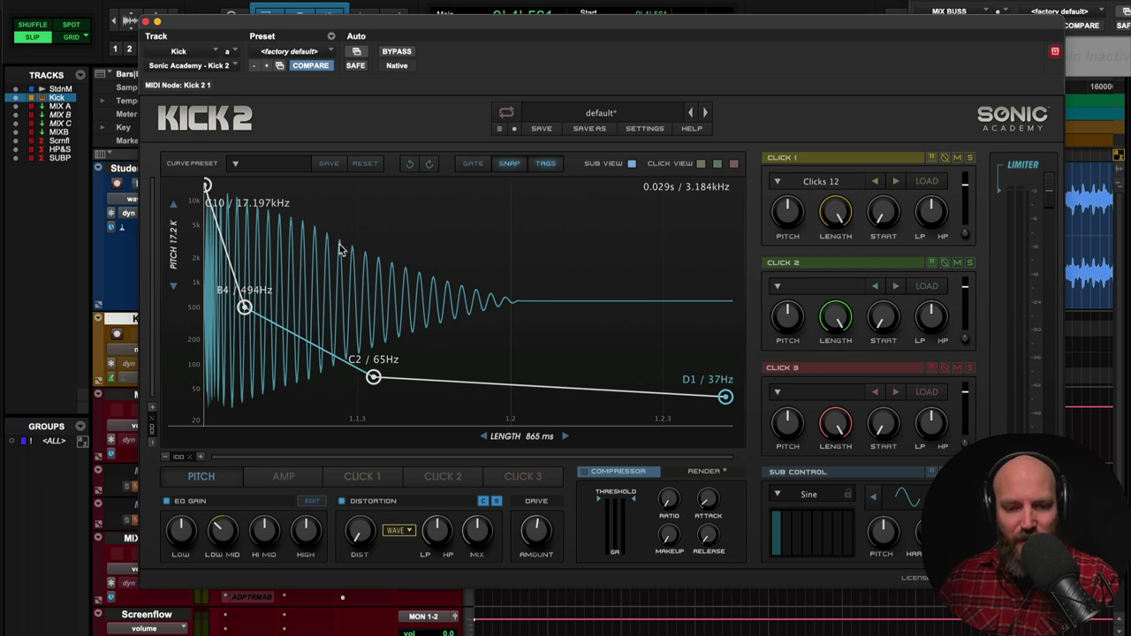
# - Browse the Click 1 samples through Clicks 13 and 14 and load Clicks 15
pyautogui.click(383, 478)
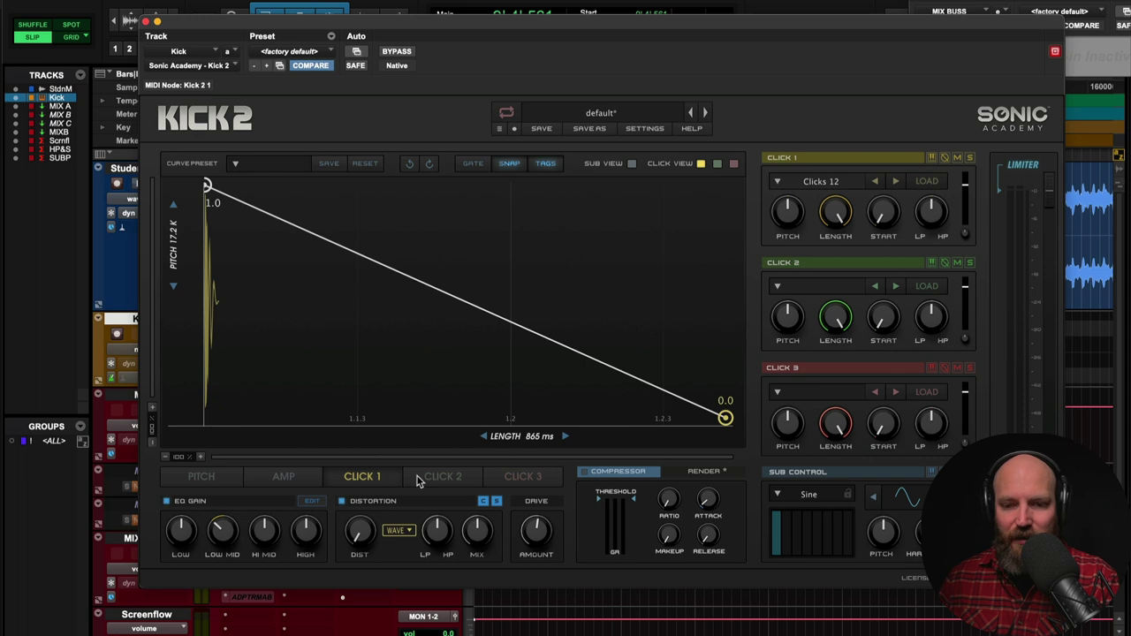
pyautogui.click(806, 184)
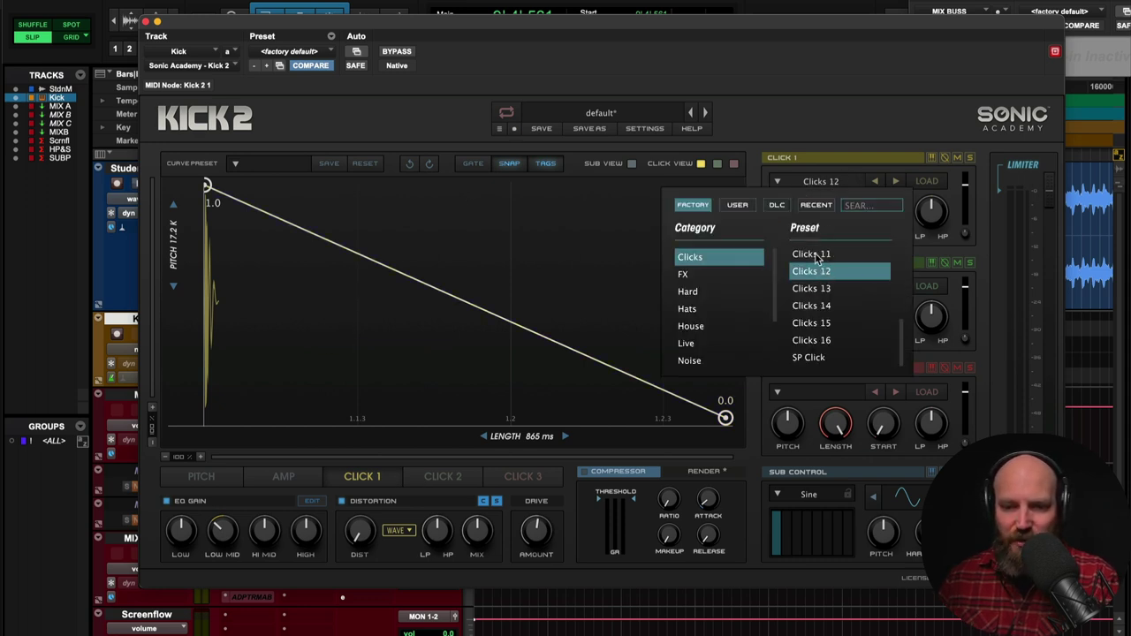
pyautogui.click(793, 109)
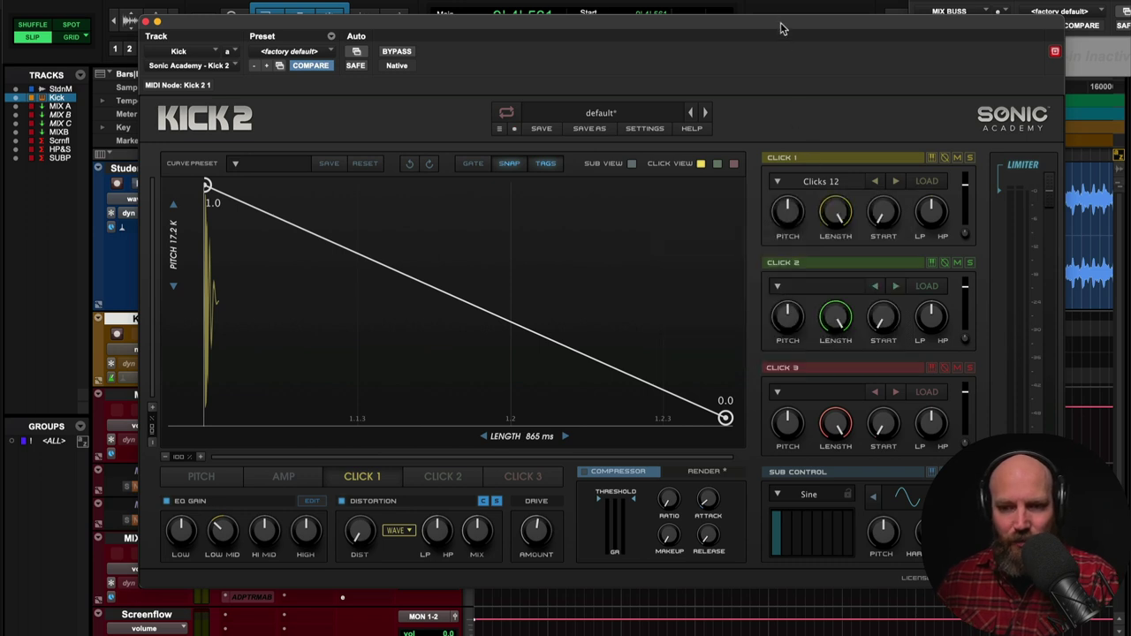
pyautogui.press('space')
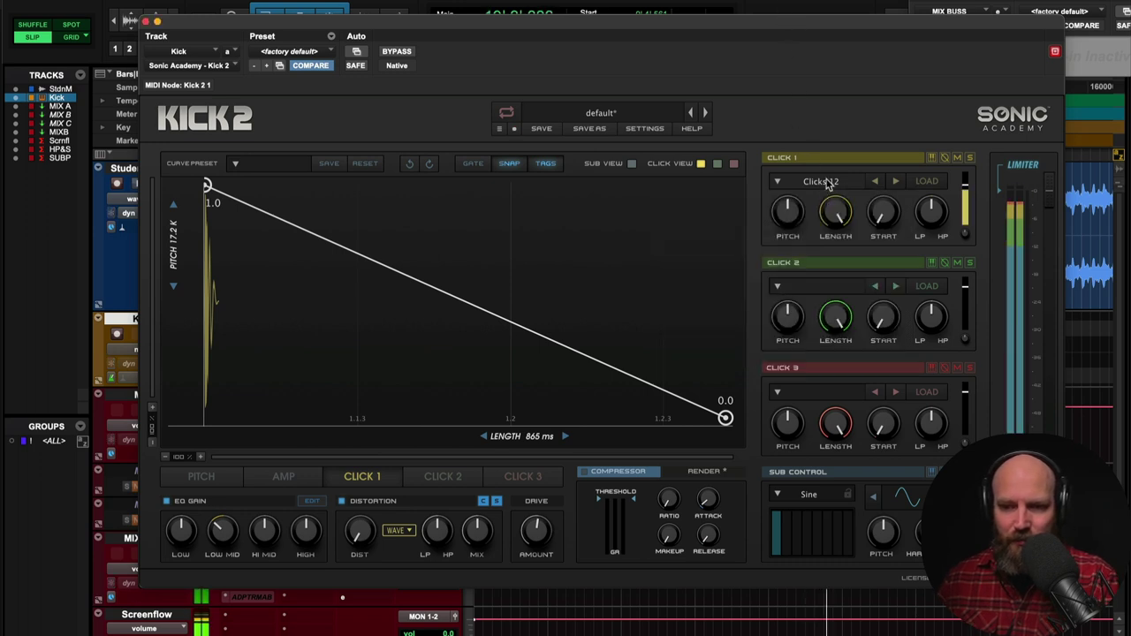
pyautogui.click(827, 183)
pyautogui.click(825, 291)
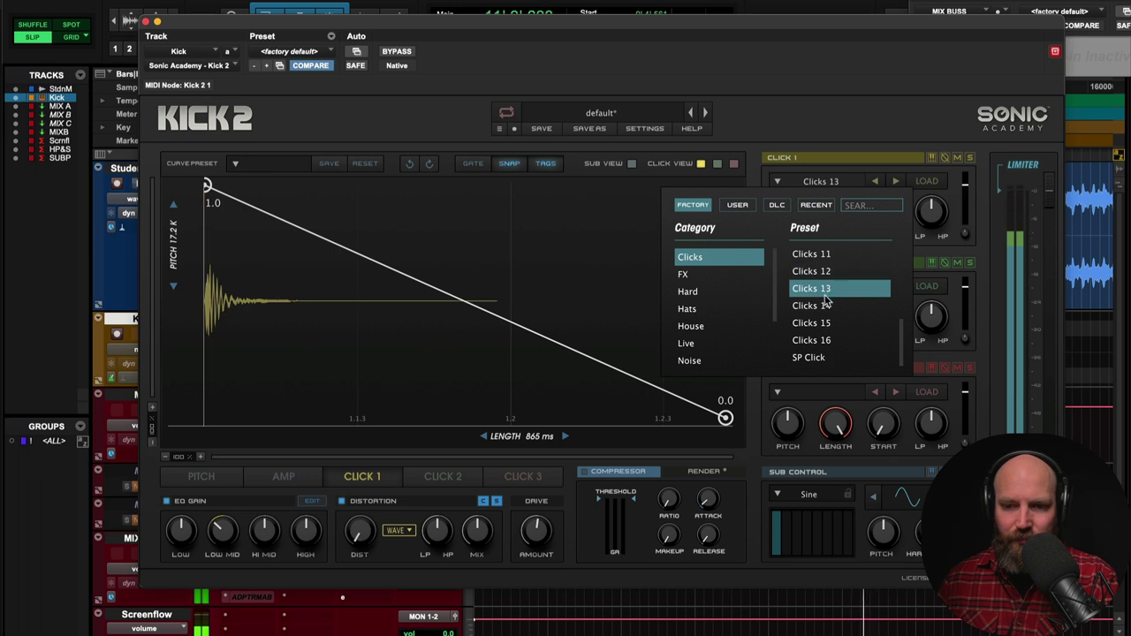
pyautogui.click(826, 306)
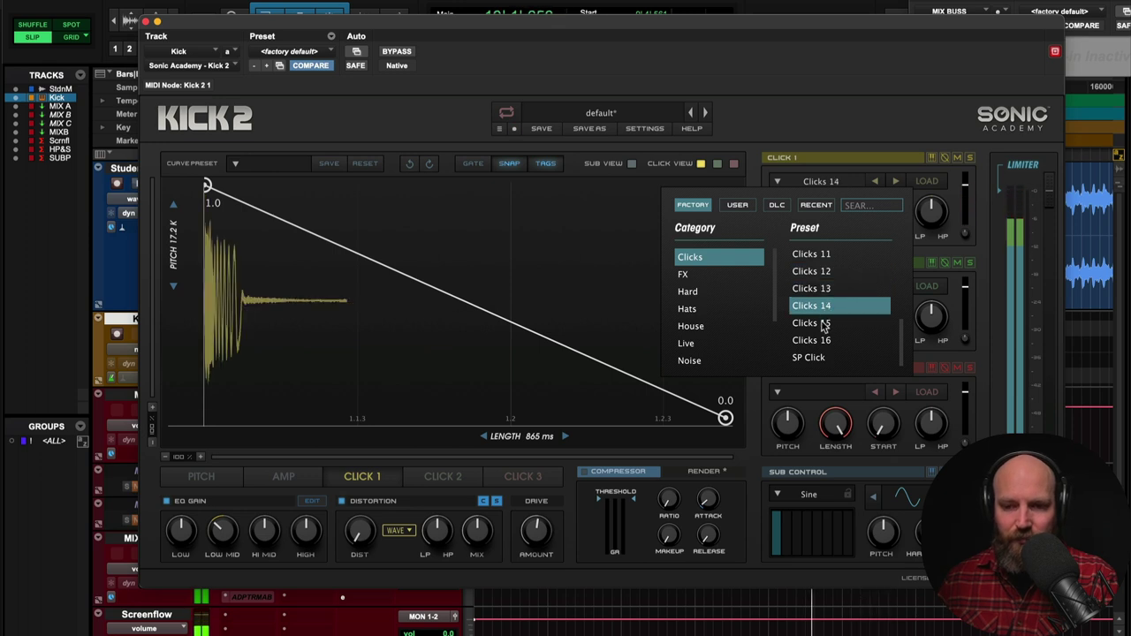
pyautogui.click(824, 325)
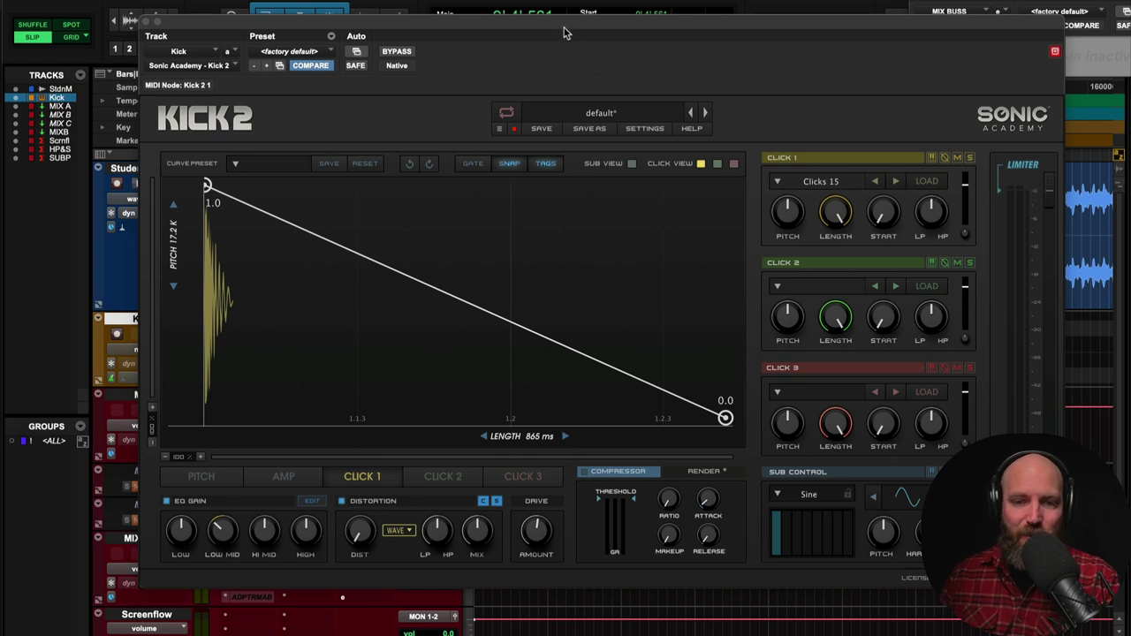
# - Mute click layers 2 and 3 and tweak the click's amplitude envelope while listening
pyautogui.moveTo(571, 28); pyautogui.dragTo(566, 35)
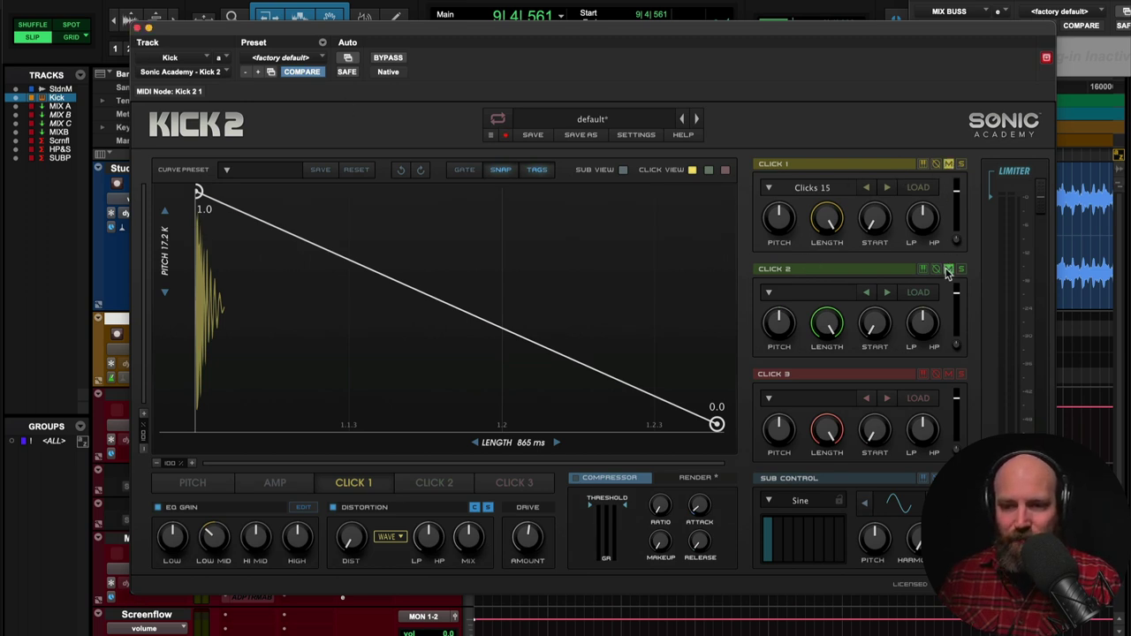
pyautogui.click(948, 376)
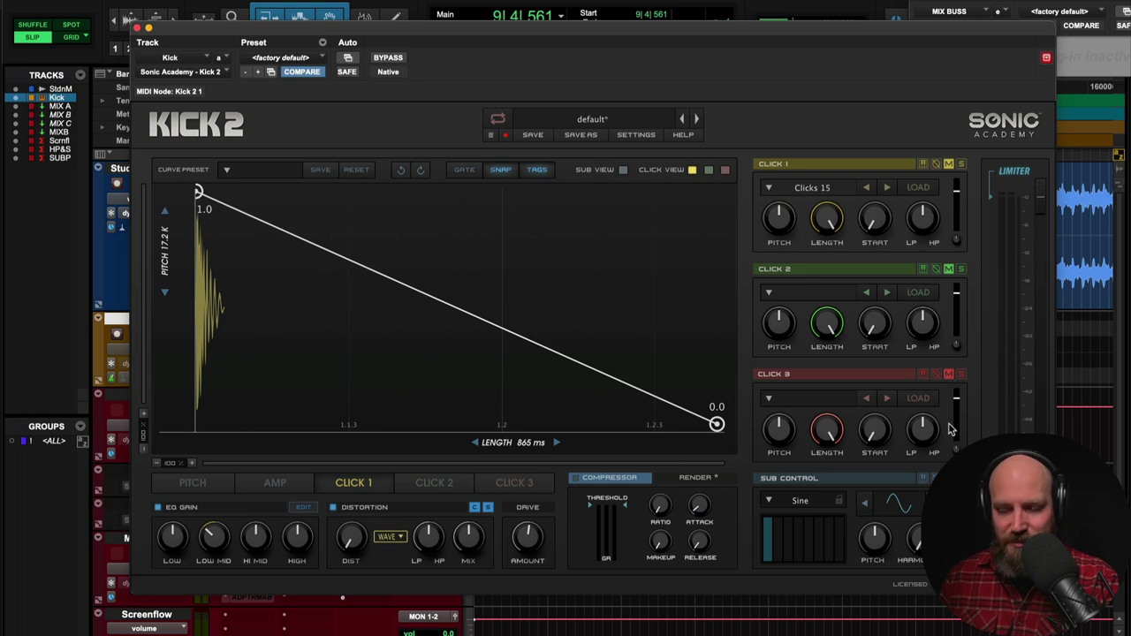
pyautogui.press('space')
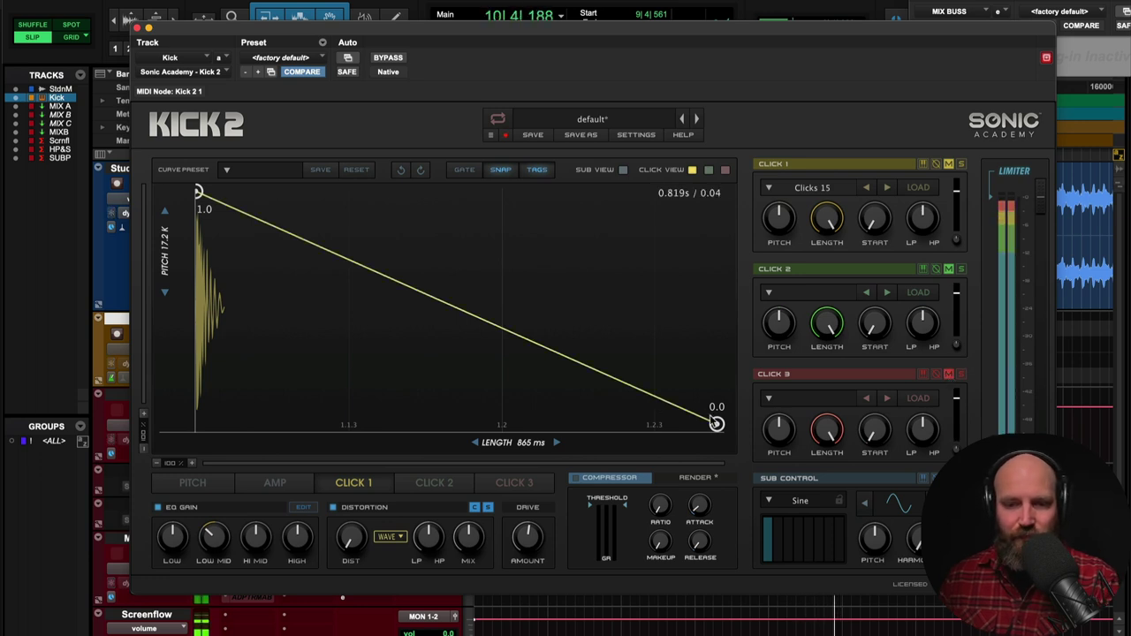
pyautogui.moveTo(647, 400); pyautogui.dragTo(649, 423)
pyautogui.press('space')
# - Lower the pitch envelope's start to A7/3.52kHz, audition it, and close Kick 2
pyautogui.click(195, 483)
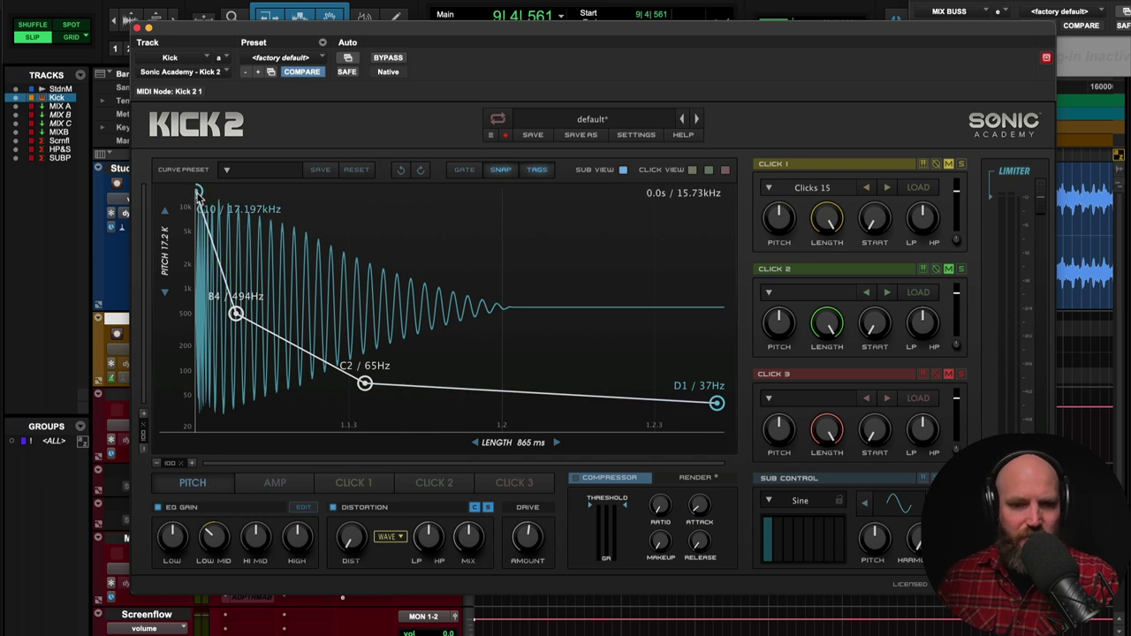
pyautogui.moveTo(198, 191); pyautogui.dragTo(194, 316)
pyautogui.press('space')
pyautogui.press('space')
pyautogui.press('super+w')
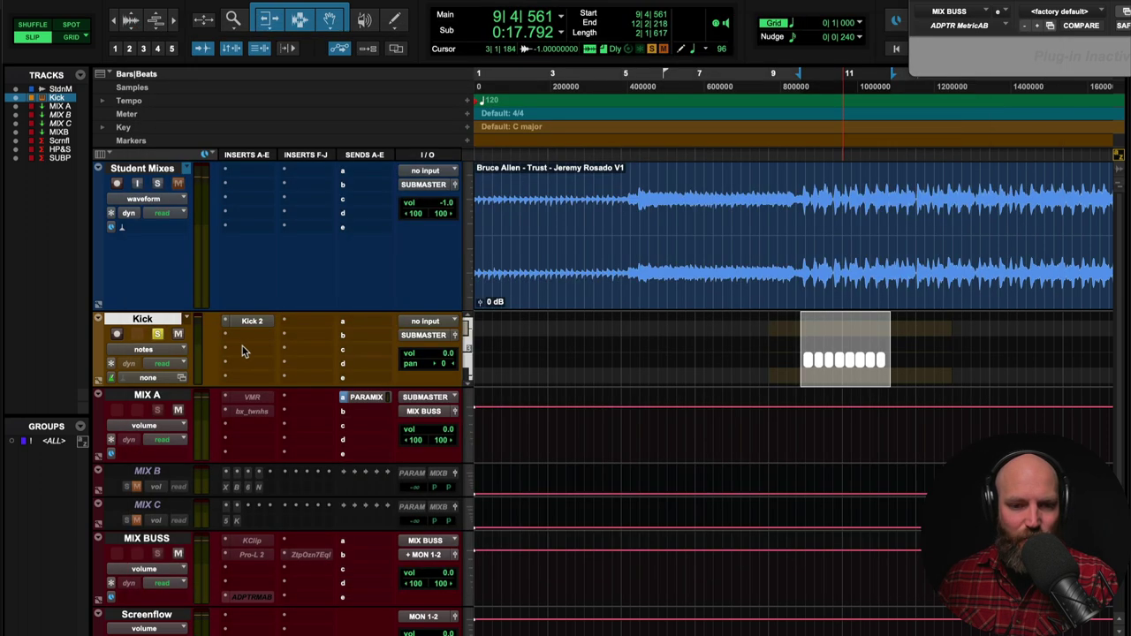
# - Insert Pro-Q 3 on the Kick track with a high cut around 228 Hz and audition it
pyautogui.click(236, 336)
pyautogui.press('Escape')
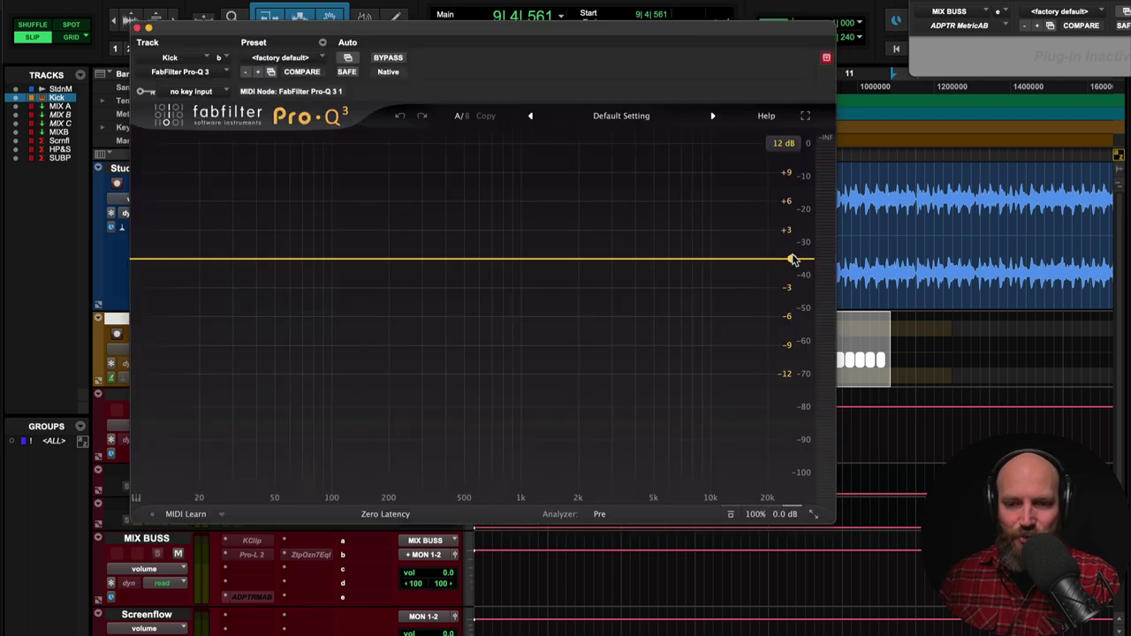
pyautogui.moveTo(793, 261); pyautogui.dragTo(356, 265)
pyautogui.press('space')
pyautogui.press('space')
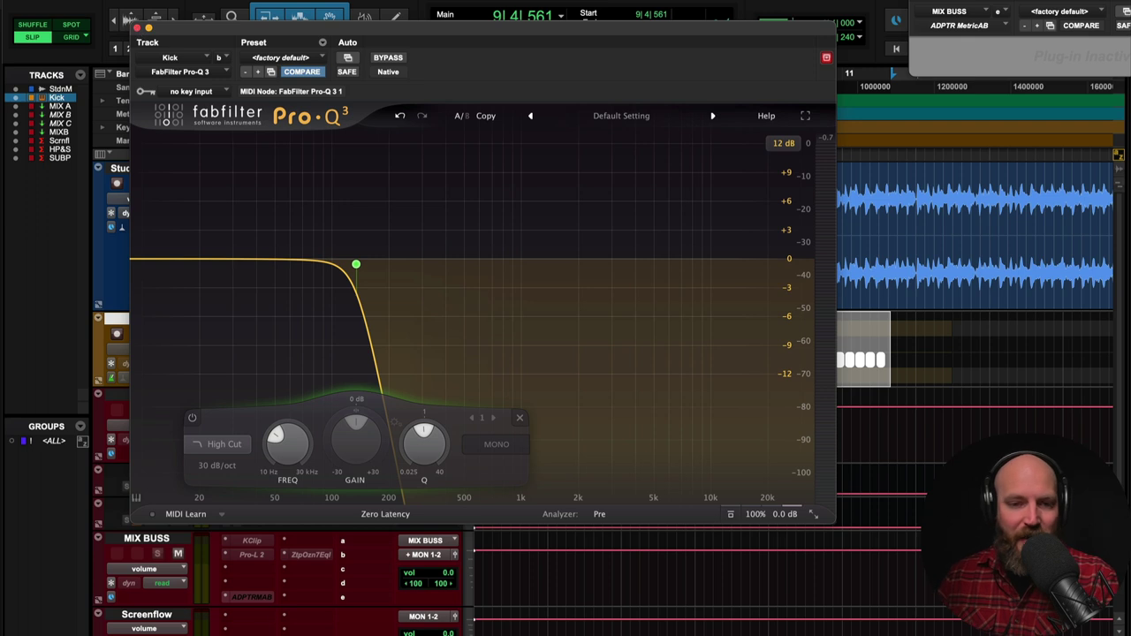
# - Close Pro-Q 3 and make the Kick track inactive
pyautogui.click(138, 29)
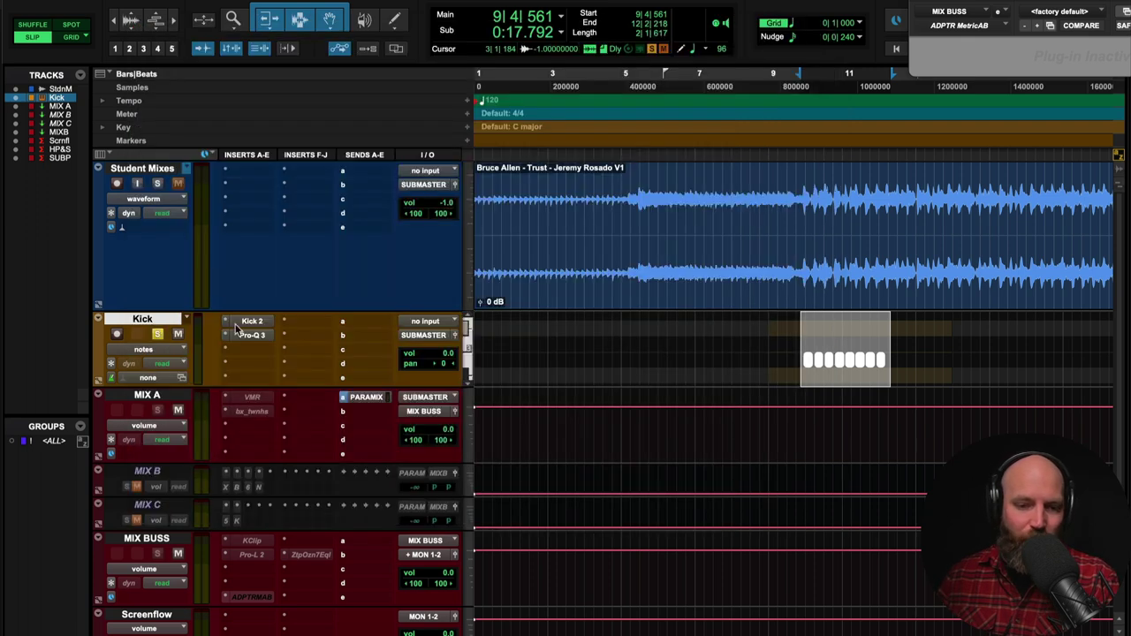
pyautogui.rightClick(172, 320)
pyautogui.click(204, 351)
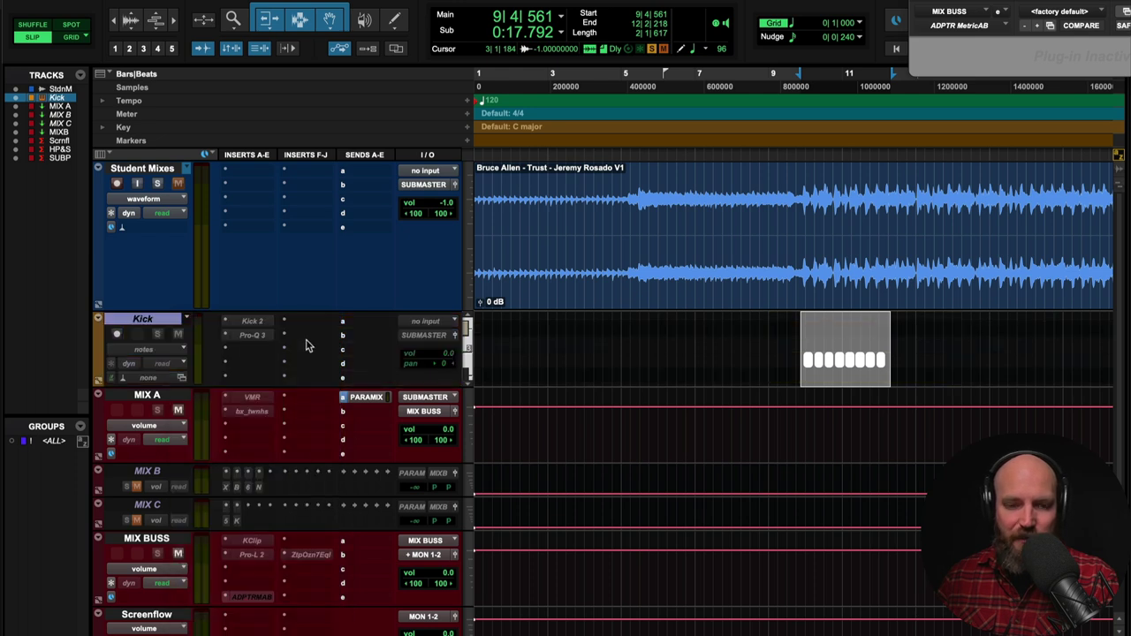
# - Zoom the timeline out twice until the next student's mix clip is visible
pyautogui.press('super+bracketleft')
pyautogui.press('super+bracketleft')
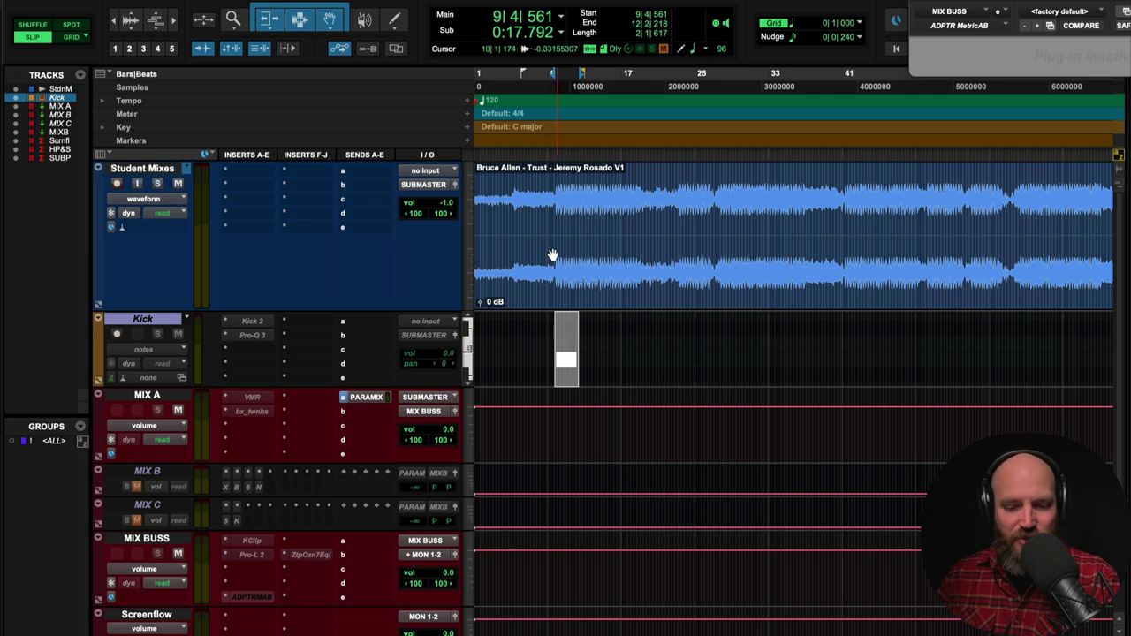
pyautogui.press('super+bracketleft')
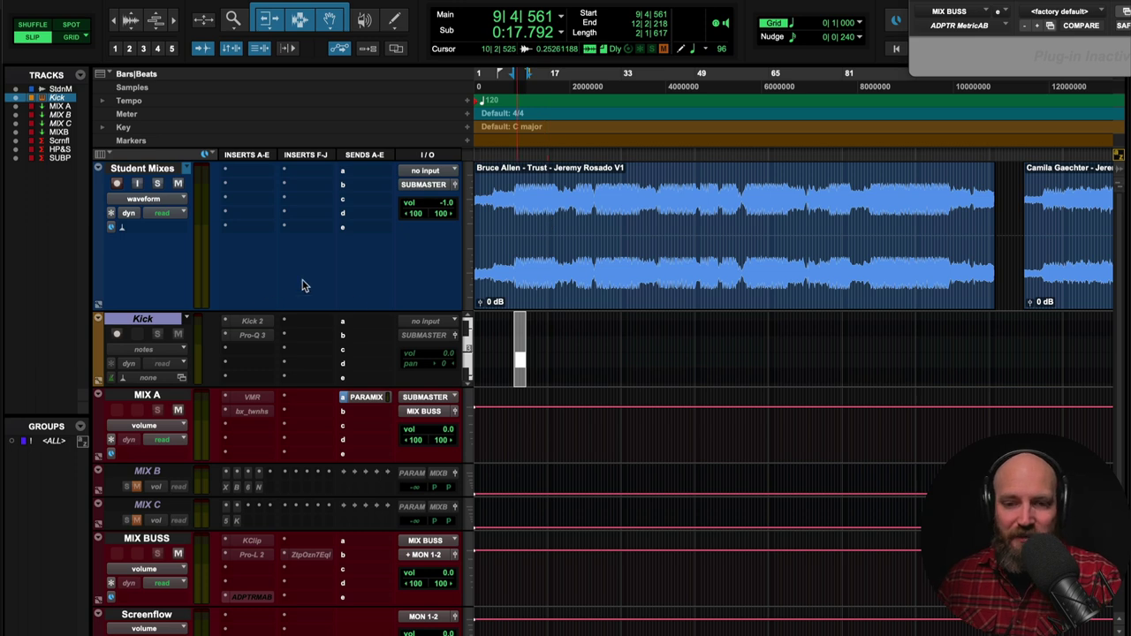
# - Start playback of the next student's Trust mix from its clip start at 120|2|832
pyautogui.hscroll(10, 530, 220)
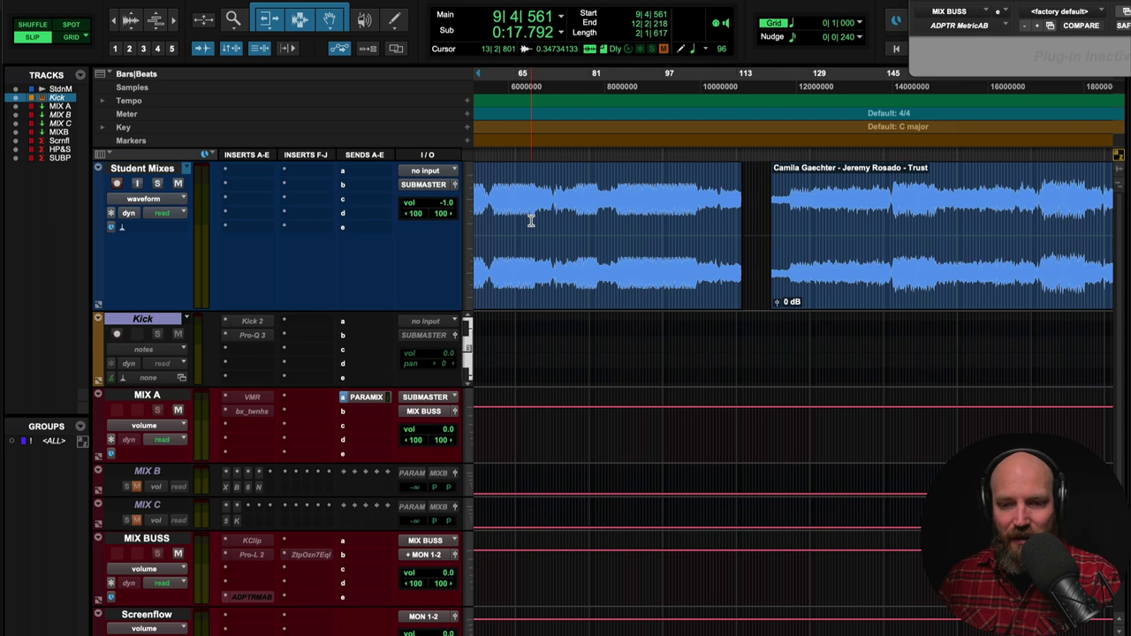
pyautogui.hscroll(3, 531, 220)
pyautogui.hscroll(3, 531, 220)
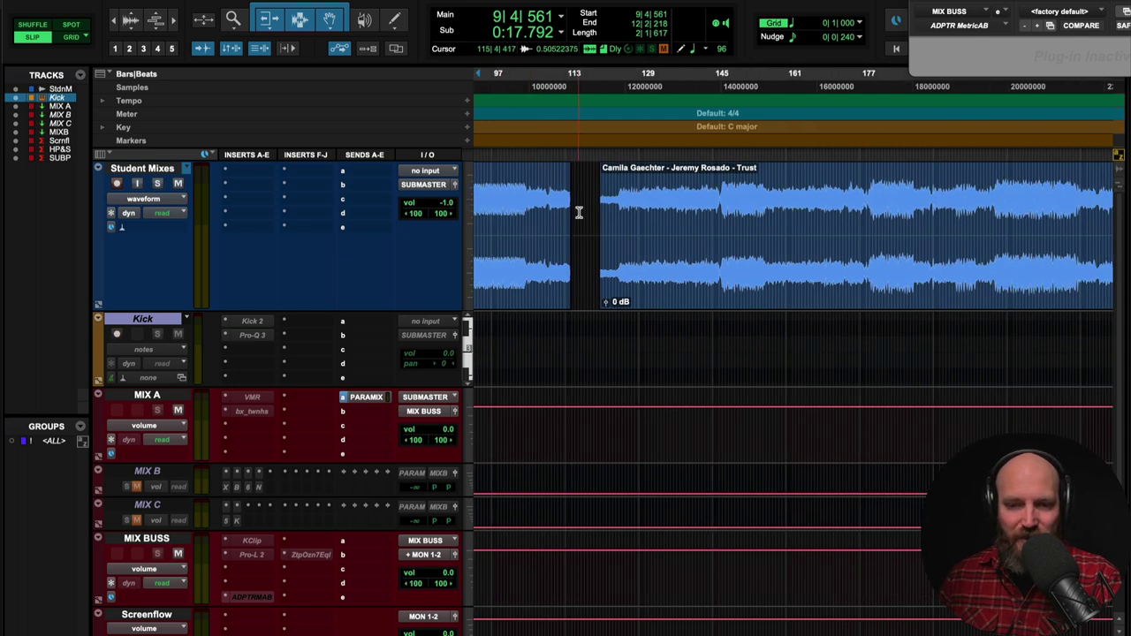
pyautogui.click(579, 212)
pyautogui.hscroll(3, 582, 212)
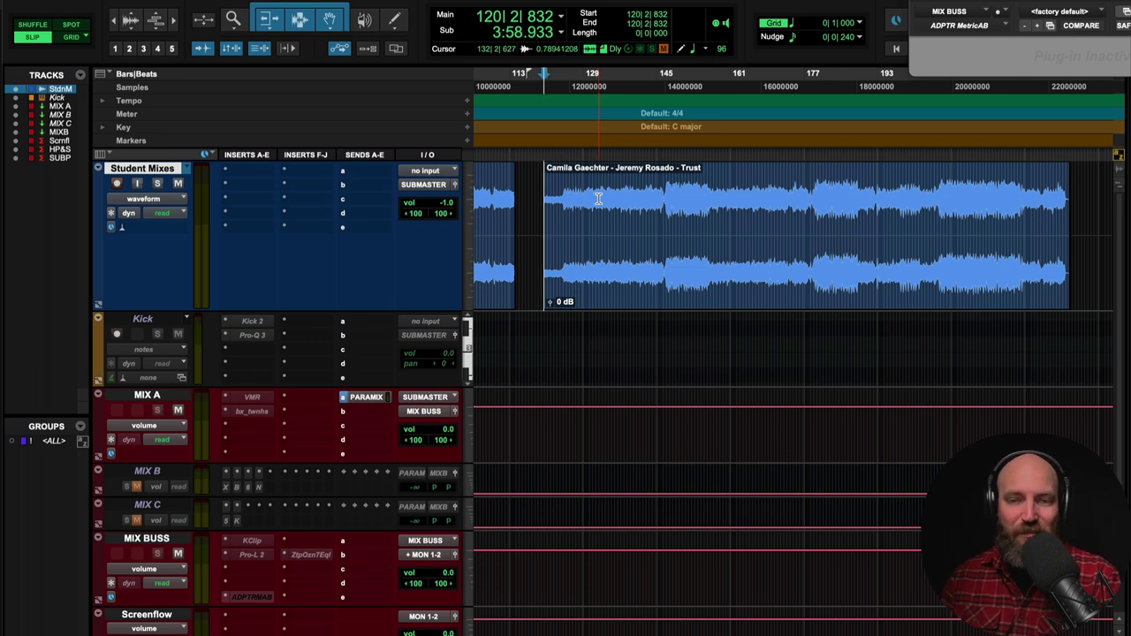
pyautogui.hscroll(2, 598, 199)
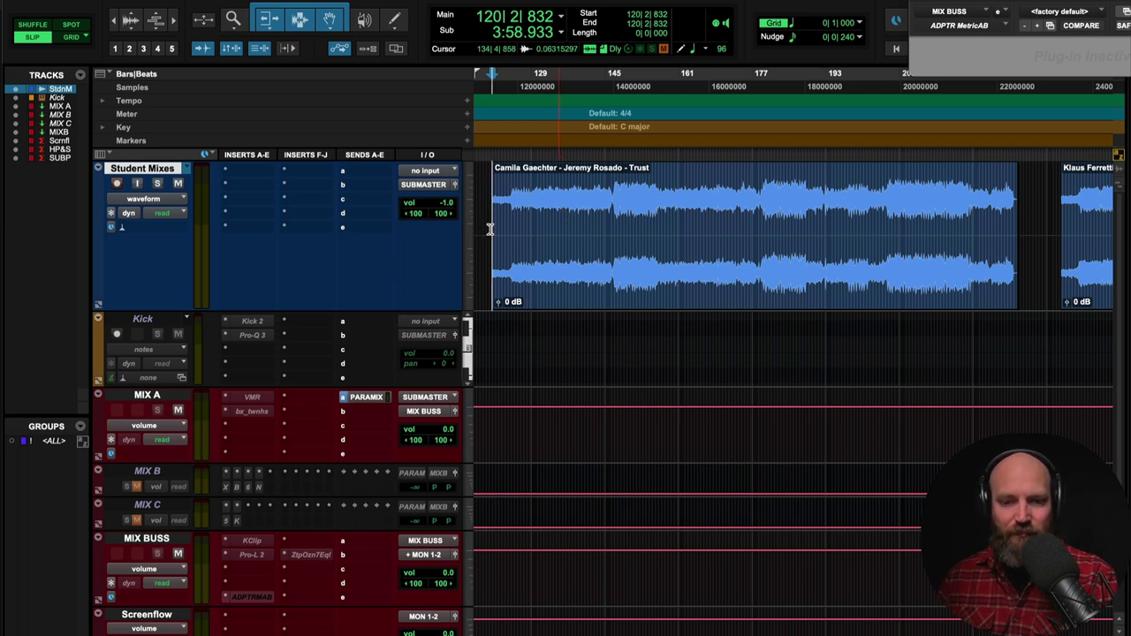
pyautogui.press('space')
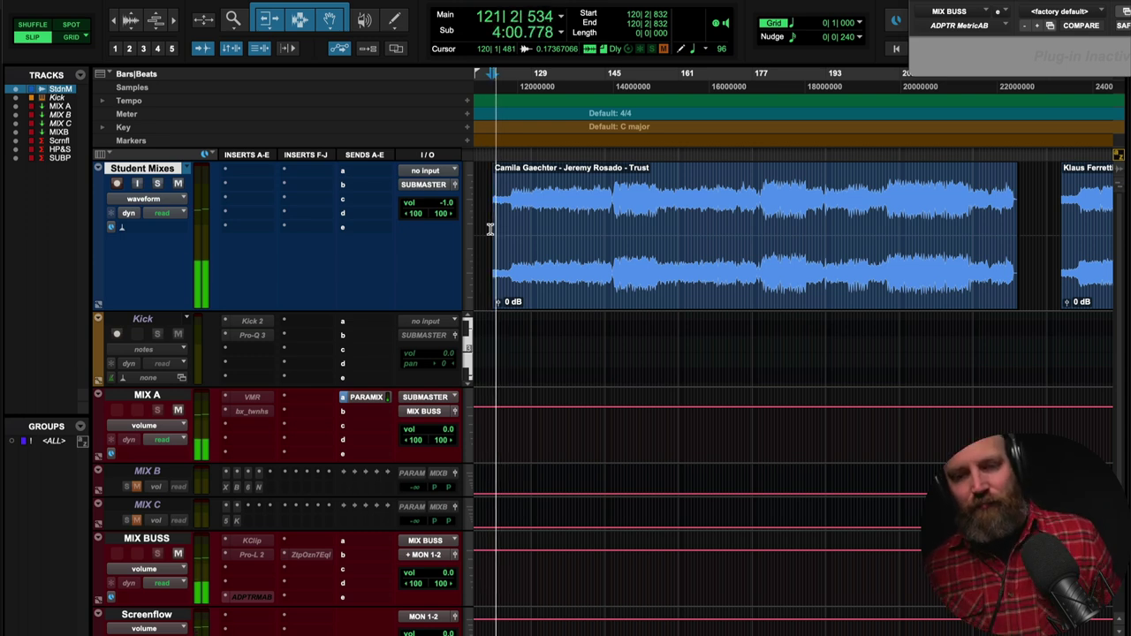
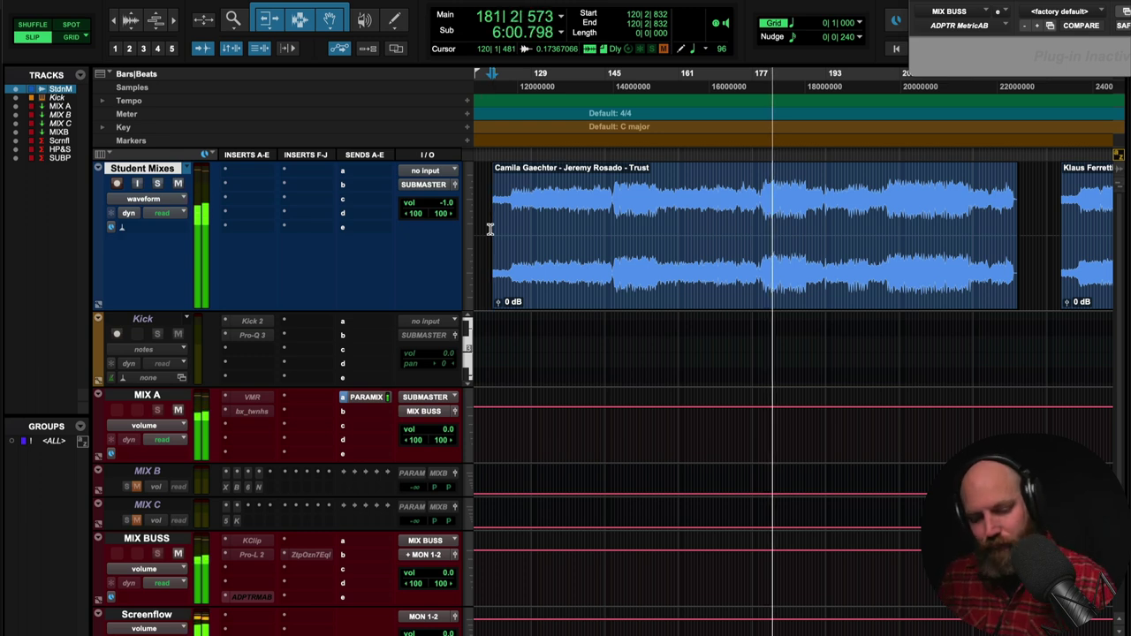
# - Stop the Student Mixes playback of the 'Trust' mix with the spacebar
pyautogui.press('space')
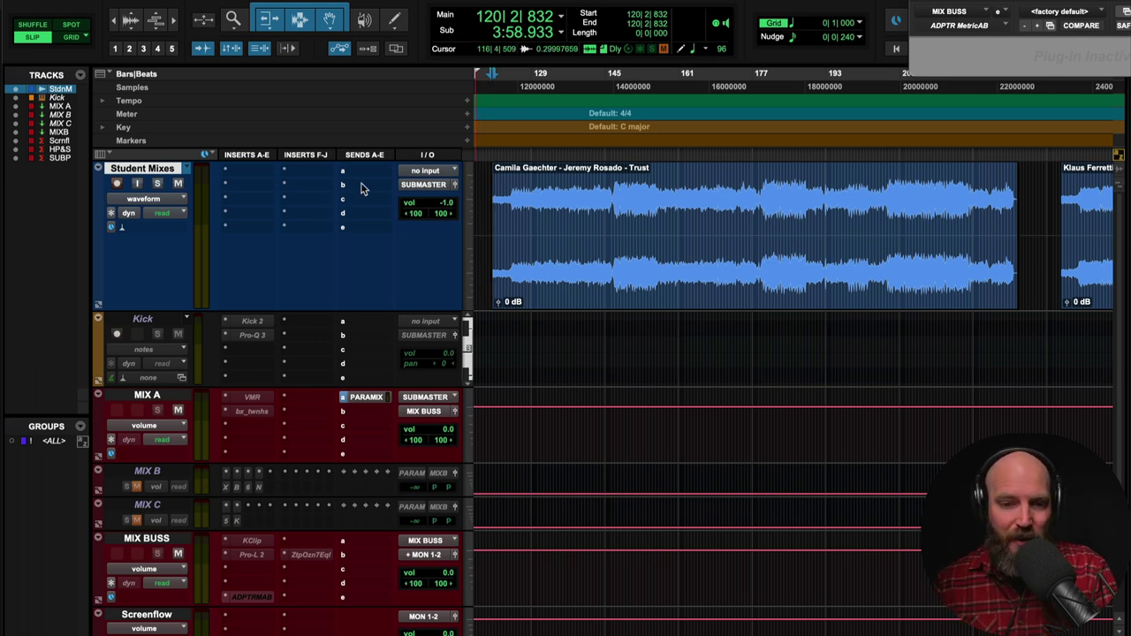
# - Insert FabFilter Pro-Q 3 on Student Mixes insert A and move its window aside
pyautogui.click(233, 174)
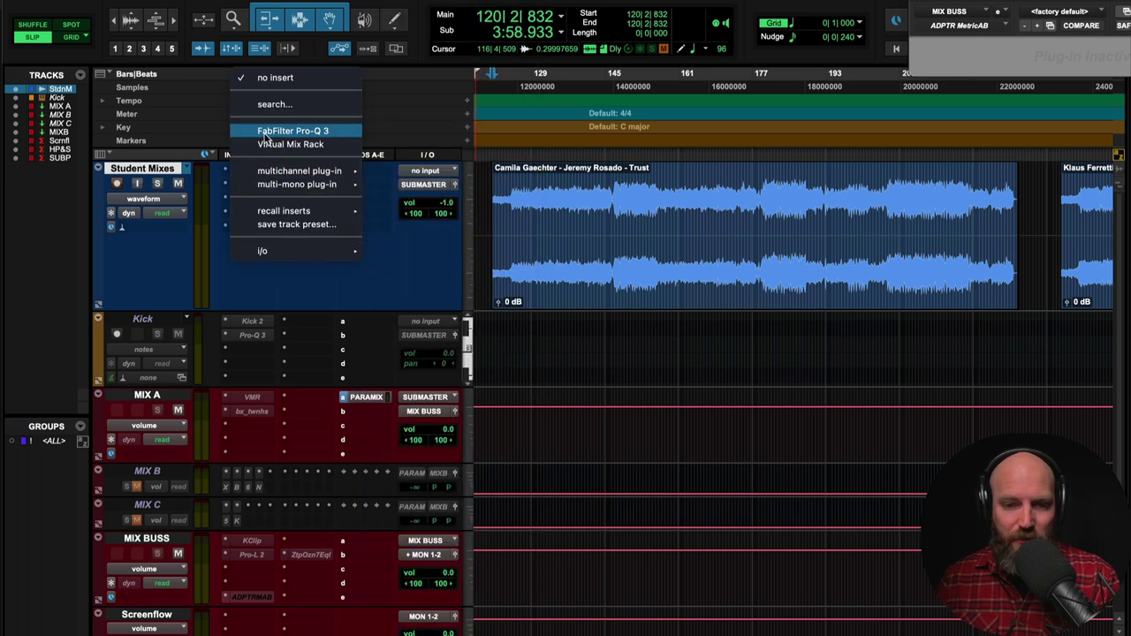
pyautogui.click(265, 126)
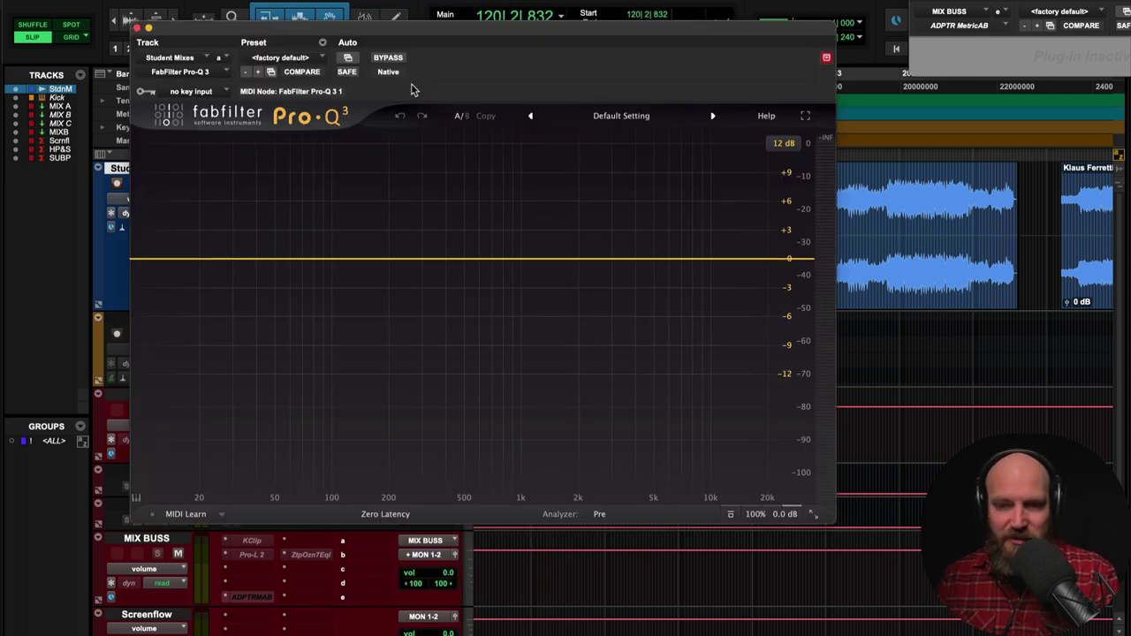
pyautogui.moveTo(433, 30); pyautogui.dragTo(548, 71)
# - Audition the mix while boosting bell bands at 787 Hz (+4.76 dB) and around 3 kHz
pyautogui.click(551, 203)
pyautogui.press('space')
pyautogui.moveTo(609, 295); pyautogui.dragTo(642, 248)
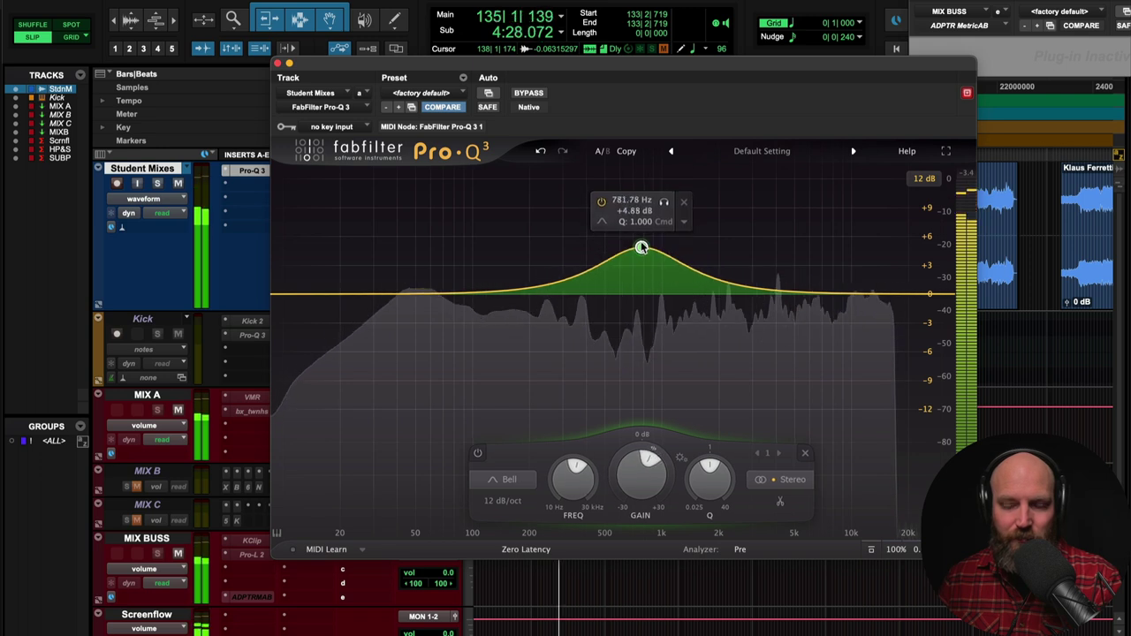
pyautogui.press('space')
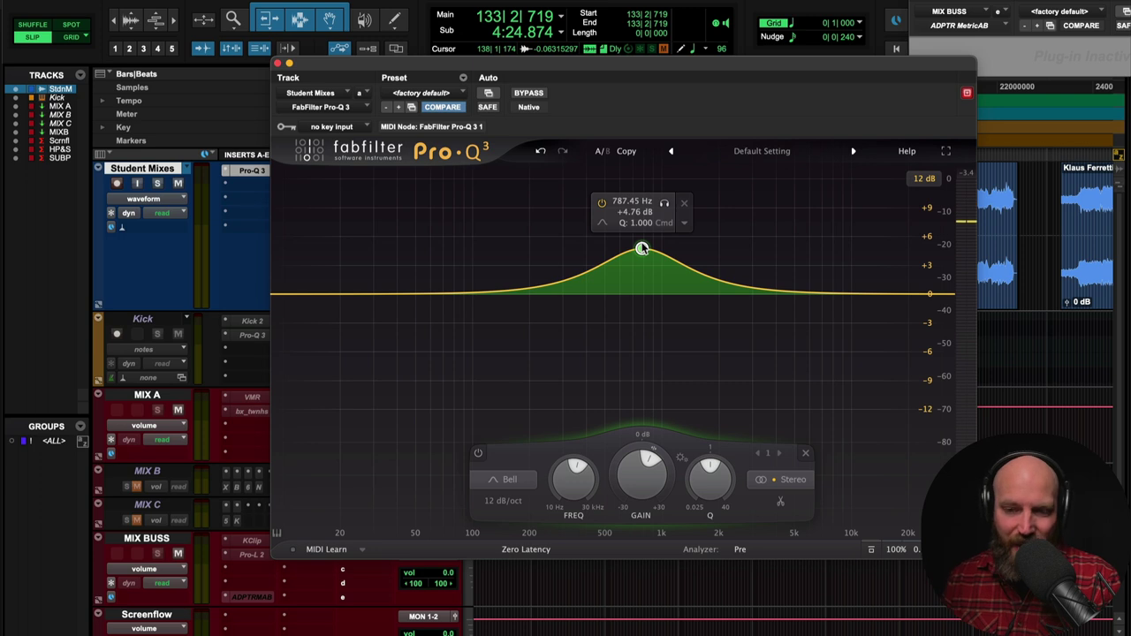
pyautogui.press('space')
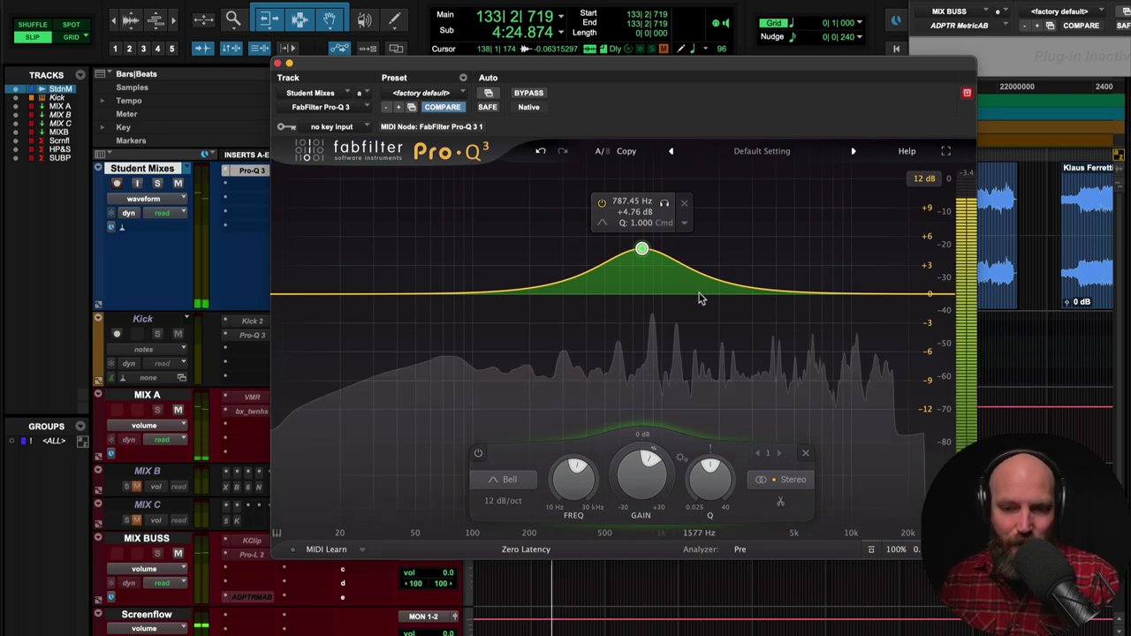
pyautogui.moveTo(699, 295); pyautogui.dragTo(737, 268)
pyautogui.press('space')
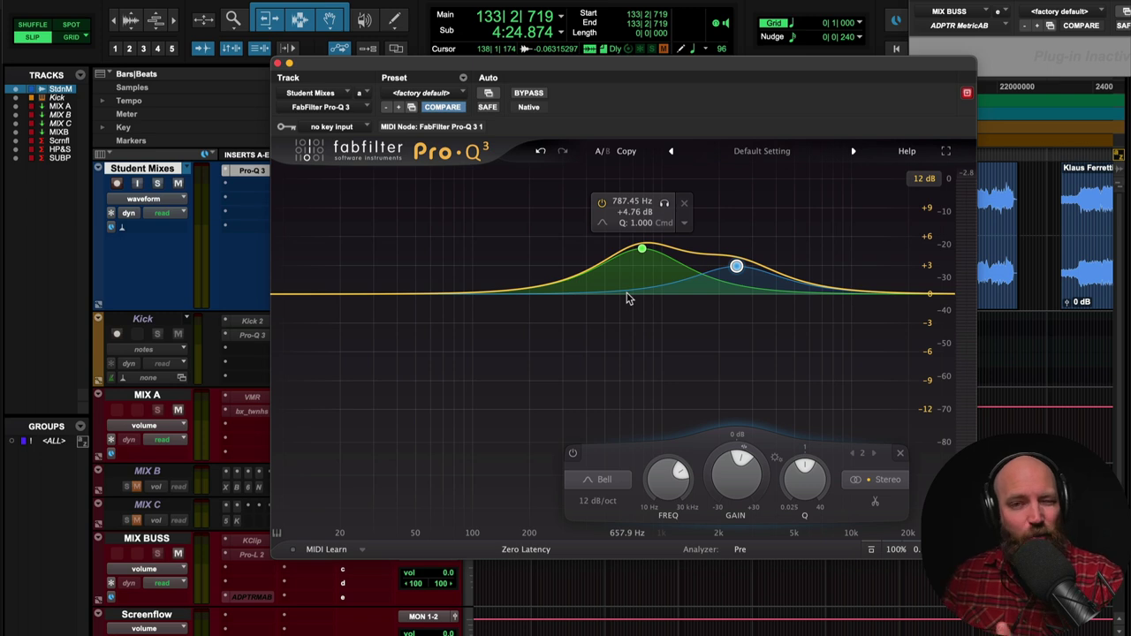
# - Add dips around 280 Hz and 5 kHz and a fifth band near 1.3 kHz
pyautogui.moveTo(576, 291); pyautogui.dragTo(556, 324)
pyautogui.moveTo(784, 294); pyautogui.dragTo(797, 315)
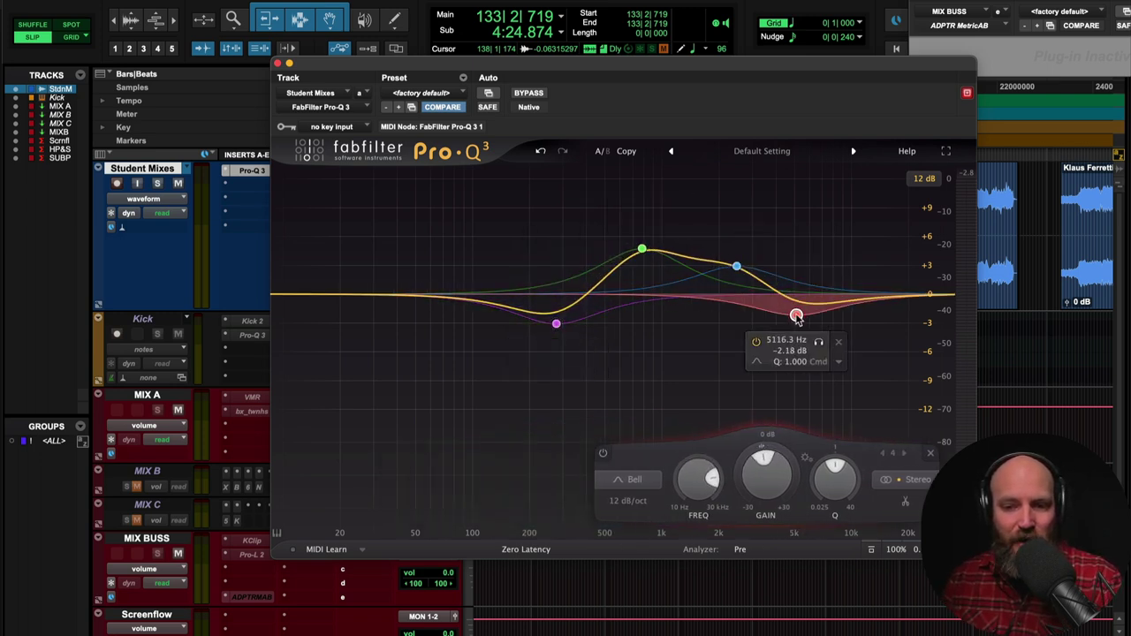
pyautogui.moveTo(688, 312); pyautogui.dragTo(688, 298)
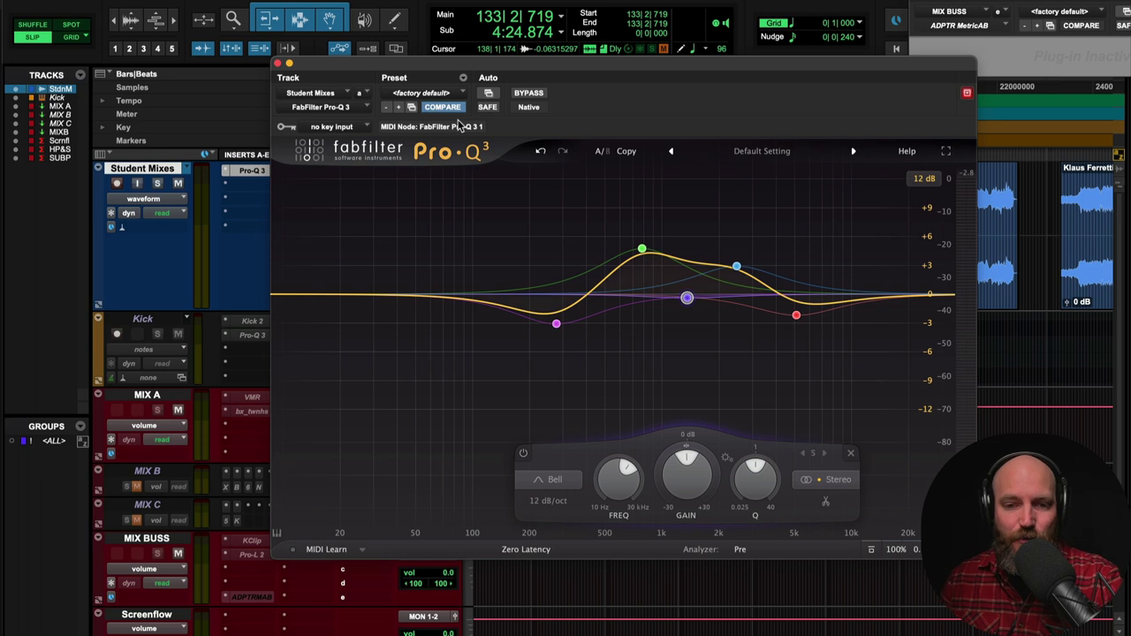
pyautogui.click(434, 95)
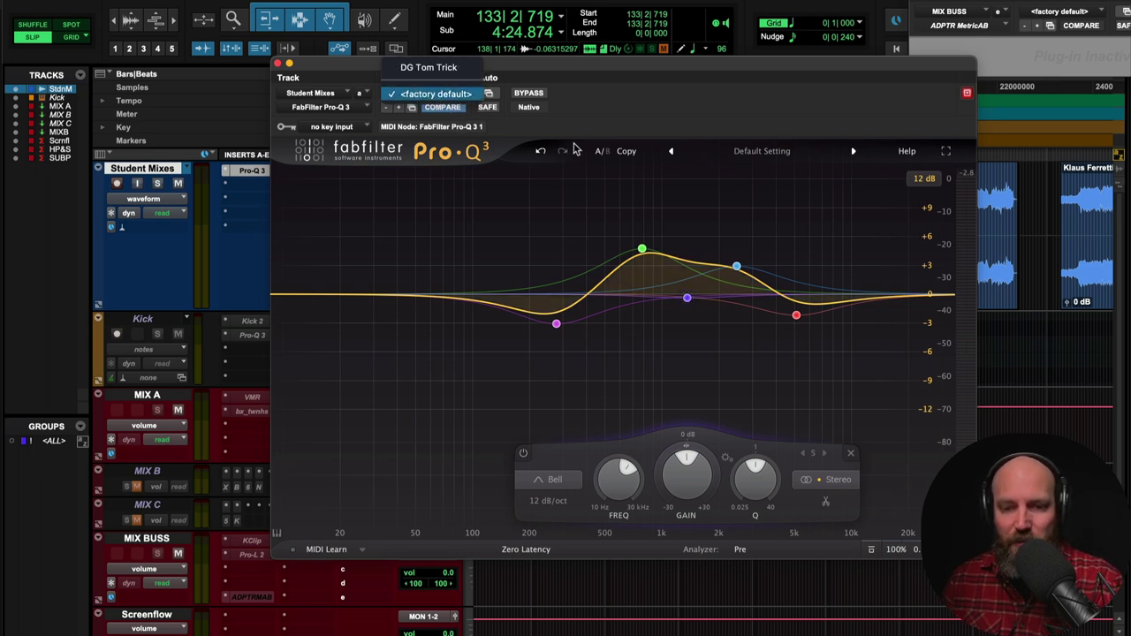
# - Reset Pro-Q 3 to its factory default and add a low cut at 84 Hz
pyautogui.click(466, 95)
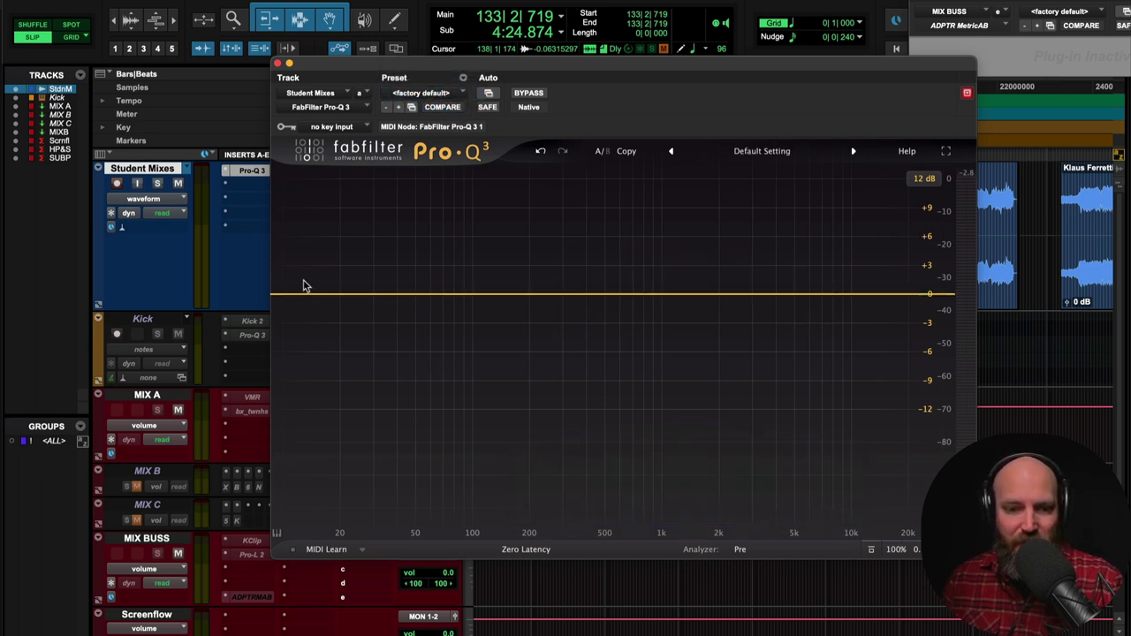
pyautogui.moveTo(283, 295); pyautogui.dragTo(586, 295)
pyautogui.scroll(2, 474, 292)
pyautogui.press('space')
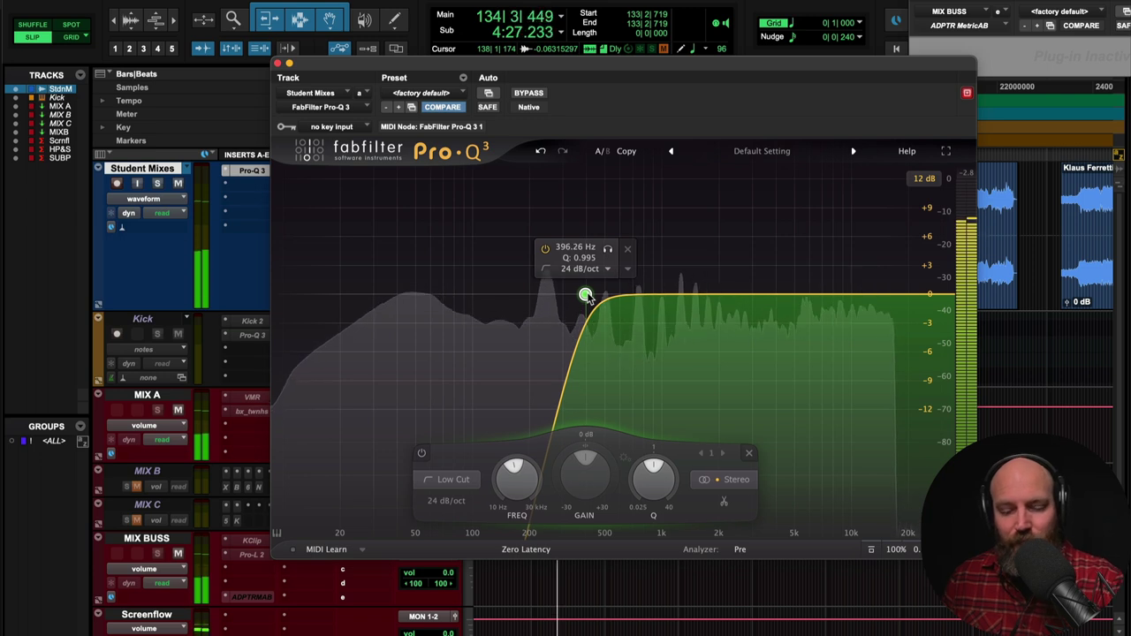
pyautogui.press('space')
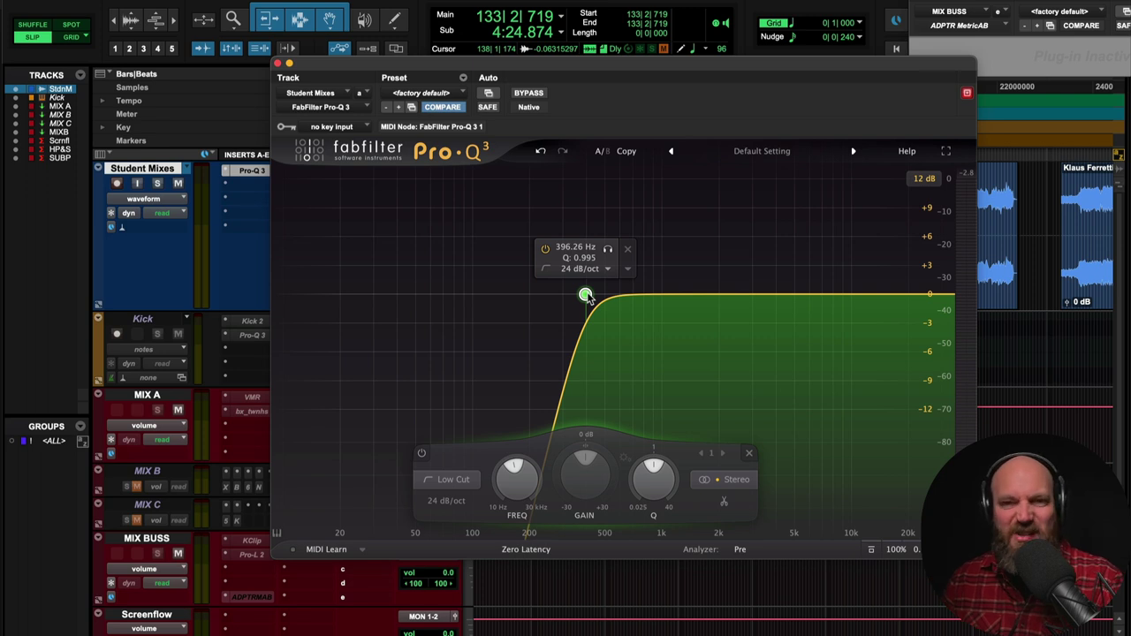
# - Audition while retuning the low cut, settling around 85 Hz
pyautogui.press('space')
pyautogui.moveTo(585, 296); pyautogui.dragTo(502, 307)
pyautogui.press('space')
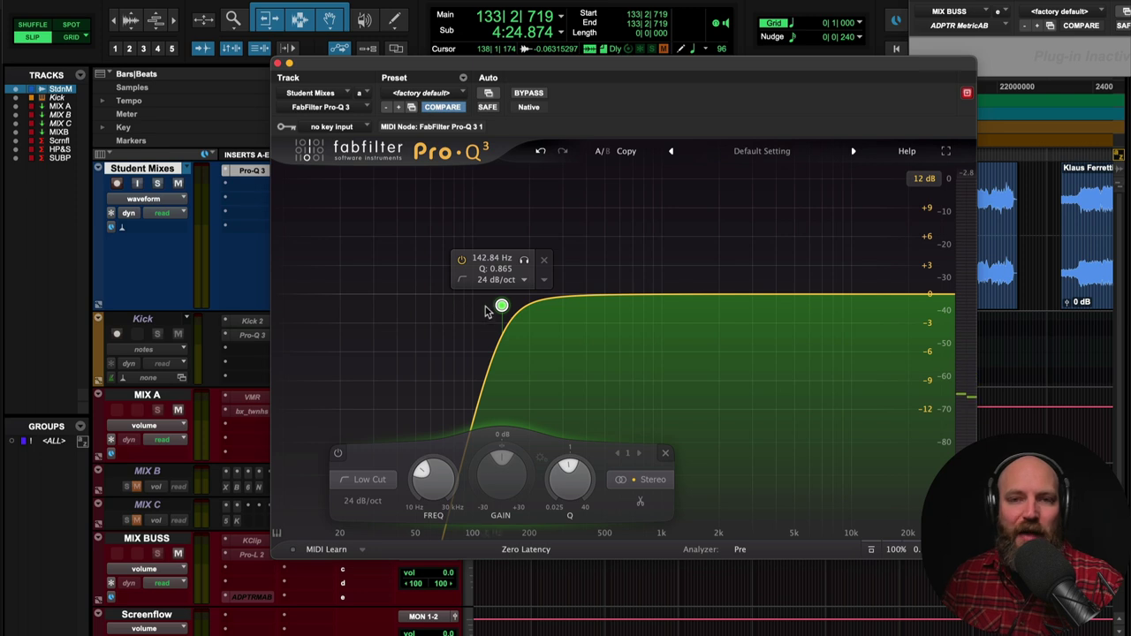
pyautogui.moveTo(495, 307); pyautogui.dragTo(484, 312)
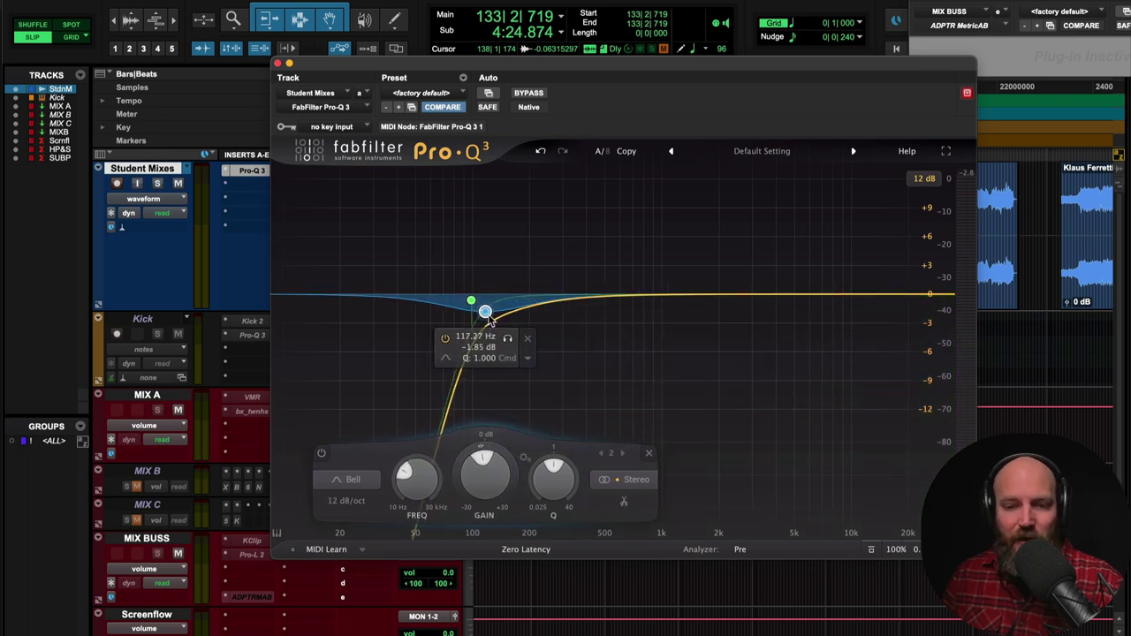
# - Make the bell band dynamic, then remove Pro-Q 3 from the Student Mixes insert
pyautogui.rightClick(487, 316)
pyautogui.click(562, 366)
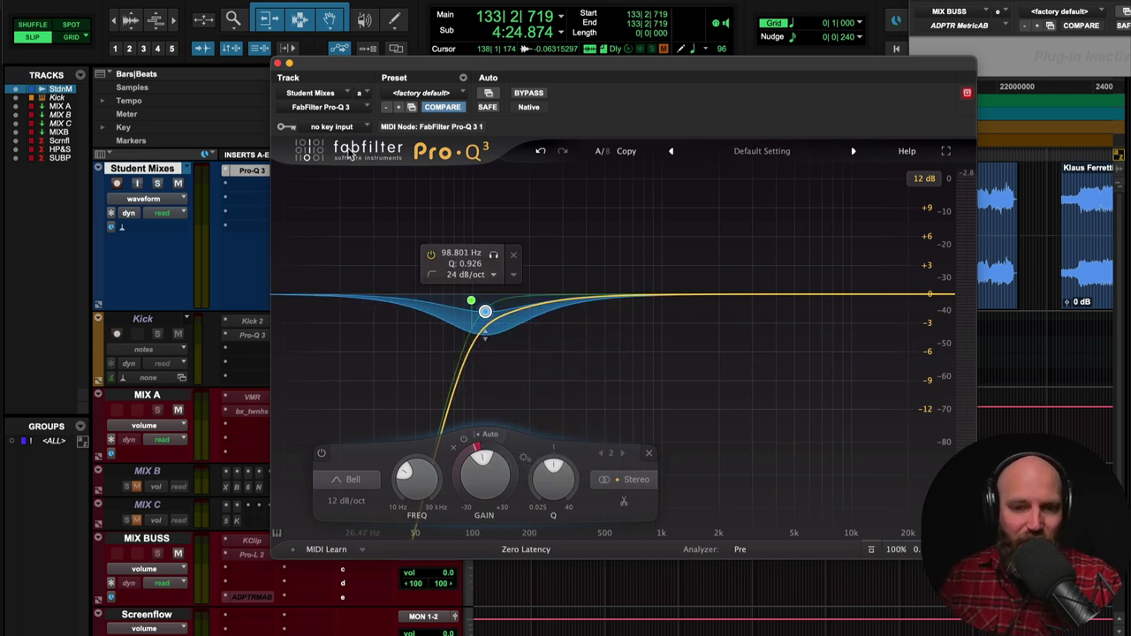
pyautogui.click(321, 108)
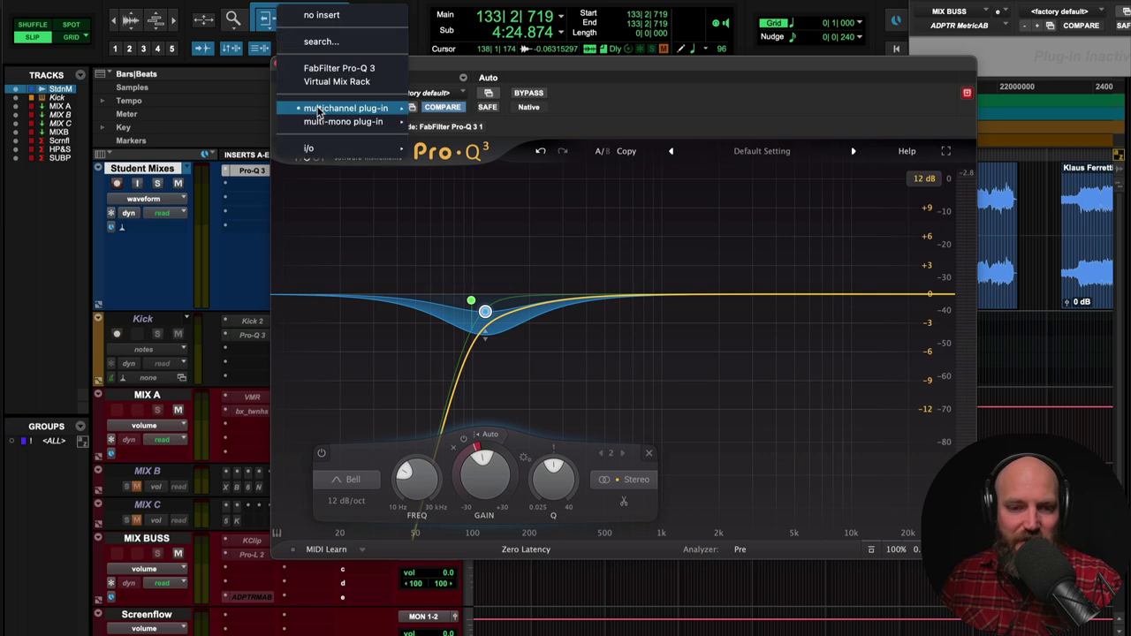
pyautogui.click(322, 16)
# - Close the empty plug-in window and play the mix without EQ to compare
pyautogui.click(277, 64)
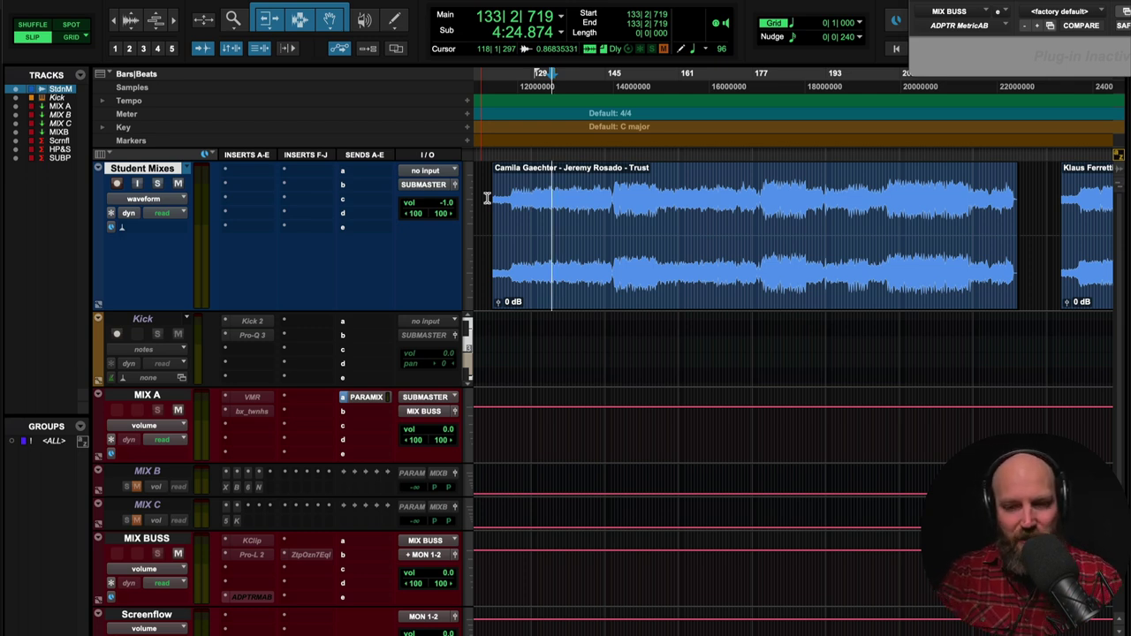
pyautogui.press('space')
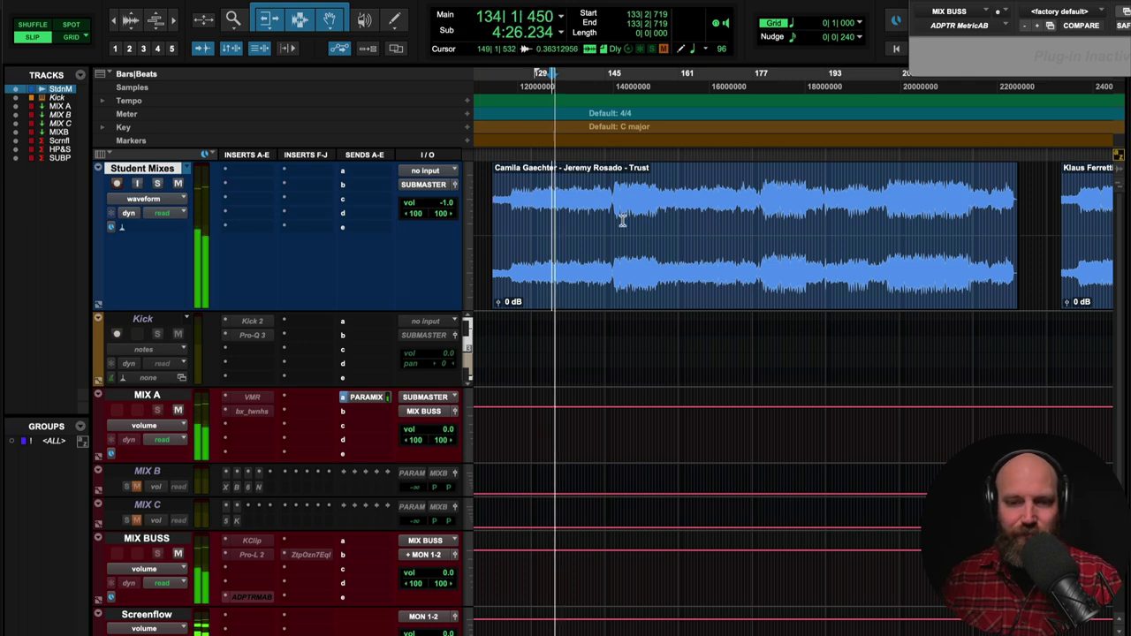
pyautogui.press('space')
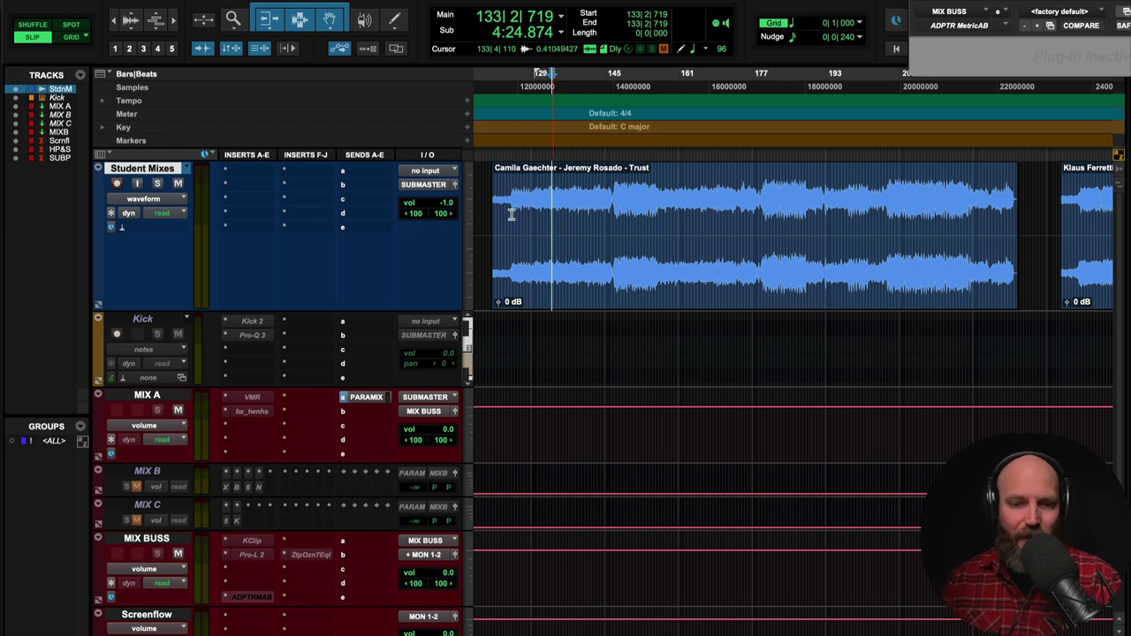
pyautogui.click(254, 174)
# - Re-insert Pro-Q 3 on Student Mixes and add a high cut near 1.2 kHz
pyautogui.moveTo(262, 172)
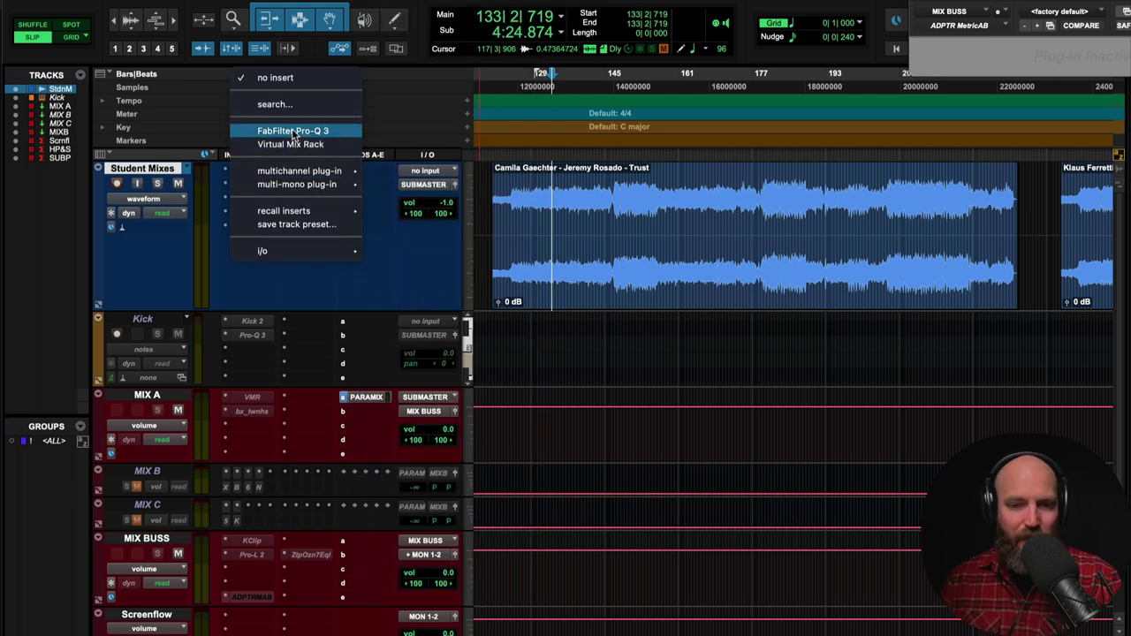
pyautogui.click(301, 131)
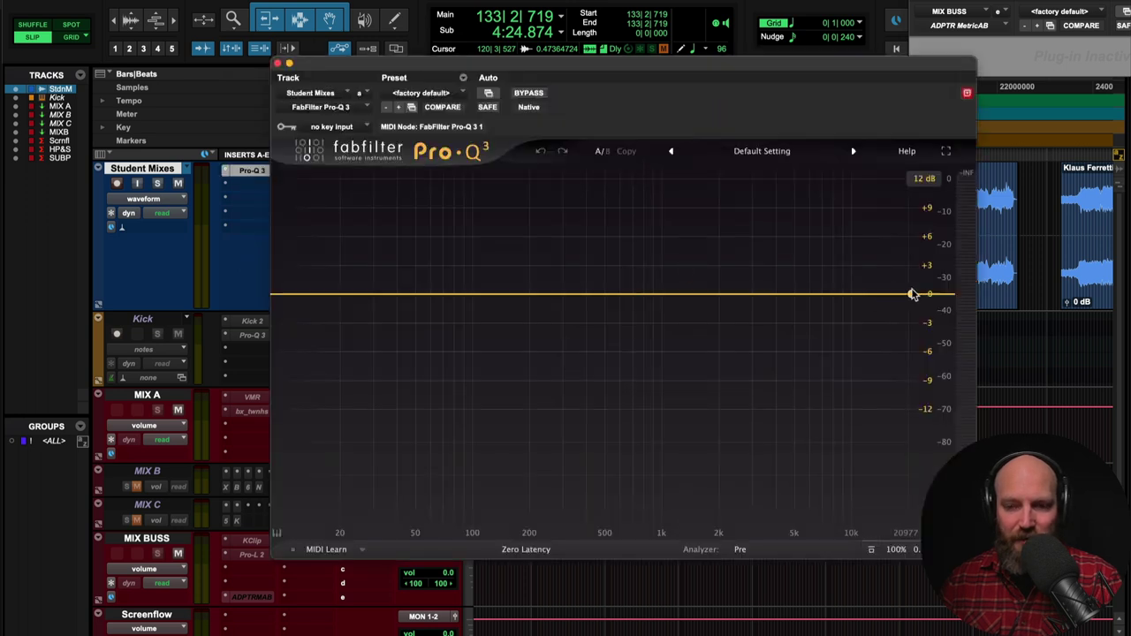
pyautogui.moveTo(914, 295); pyautogui.dragTo(633, 295)
pyautogui.press('space')
pyautogui.scroll(3, 644, 297)
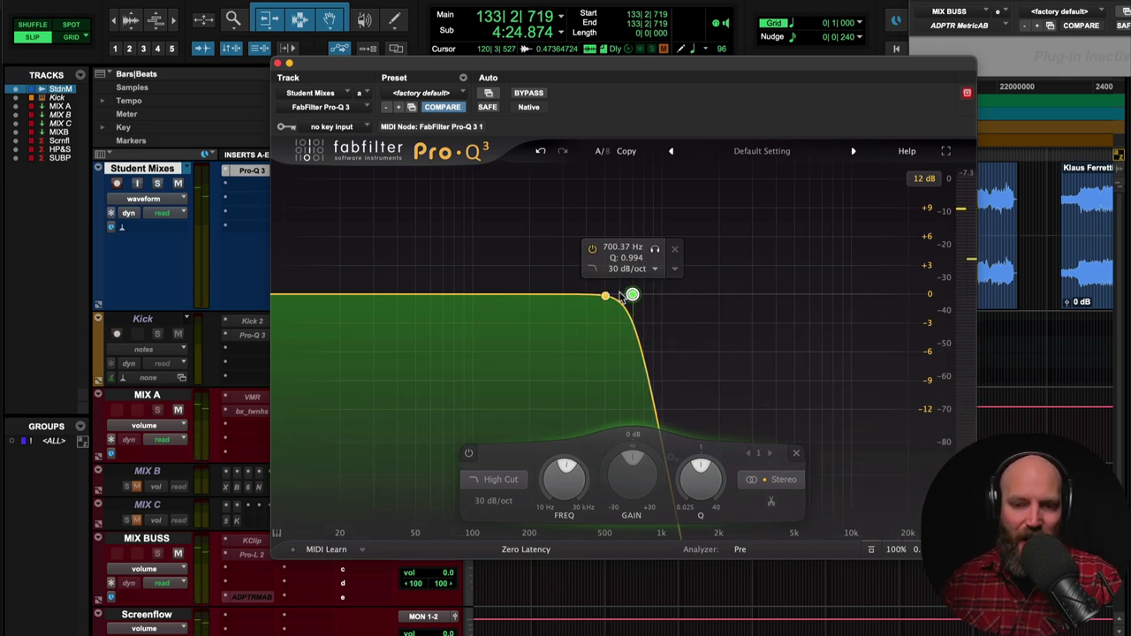
# - Add a low bell at 63 Hz boosted about +10 dB, then delete it
pyautogui.press('space')
pyautogui.click(434, 296)
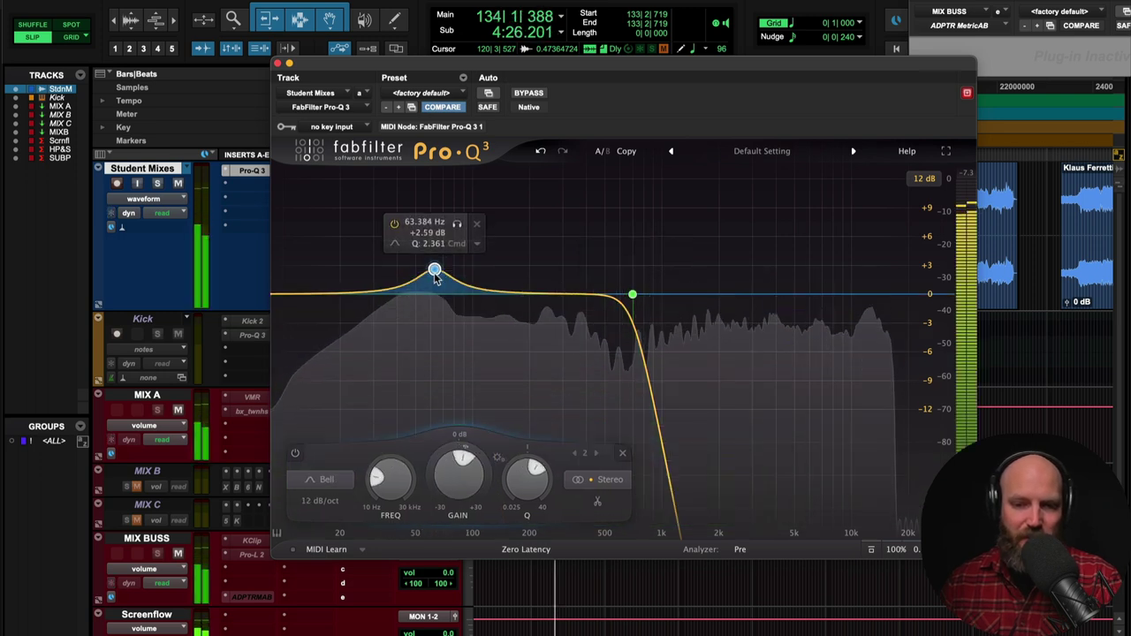
pyautogui.moveTo(434, 268); pyautogui.dragTo(429, 242)
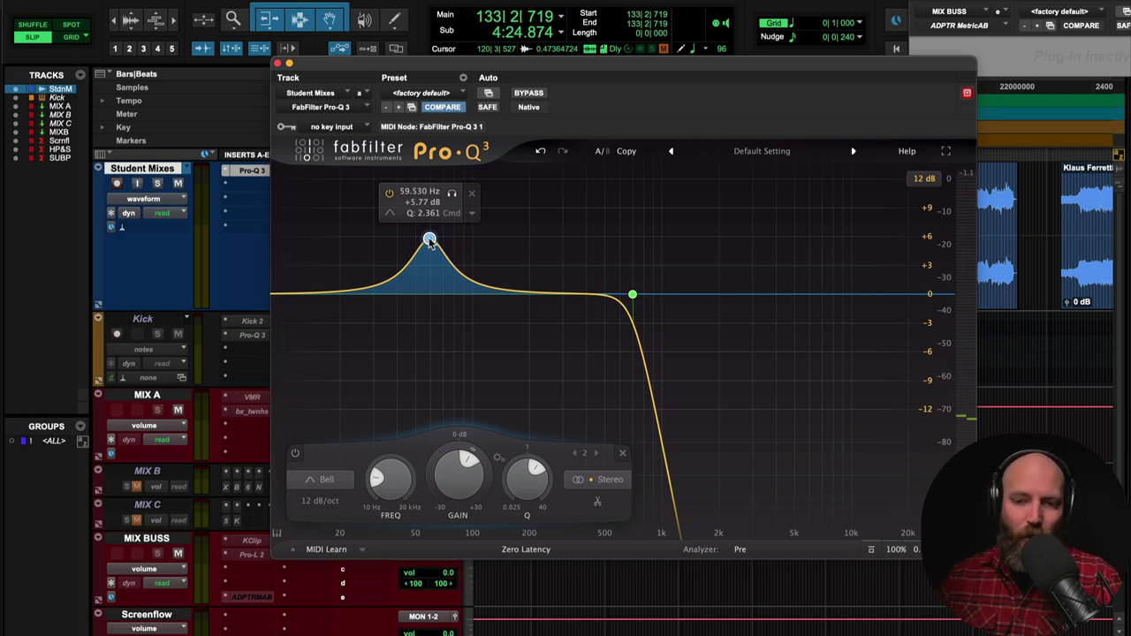
pyautogui.rightClick(430, 240)
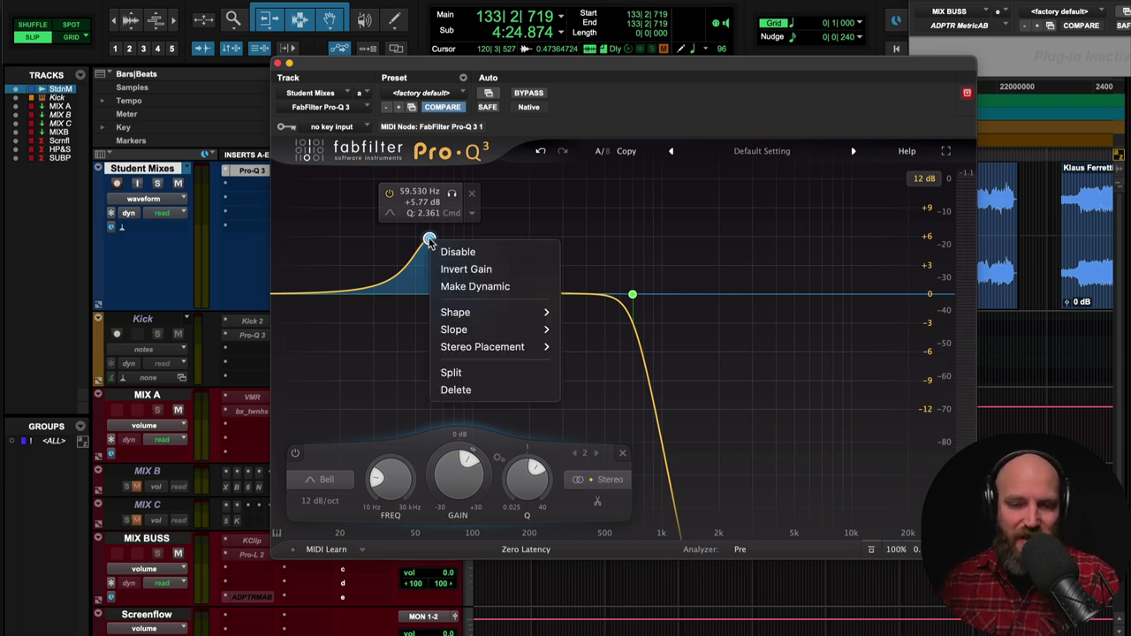
pyautogui.click(463, 390)
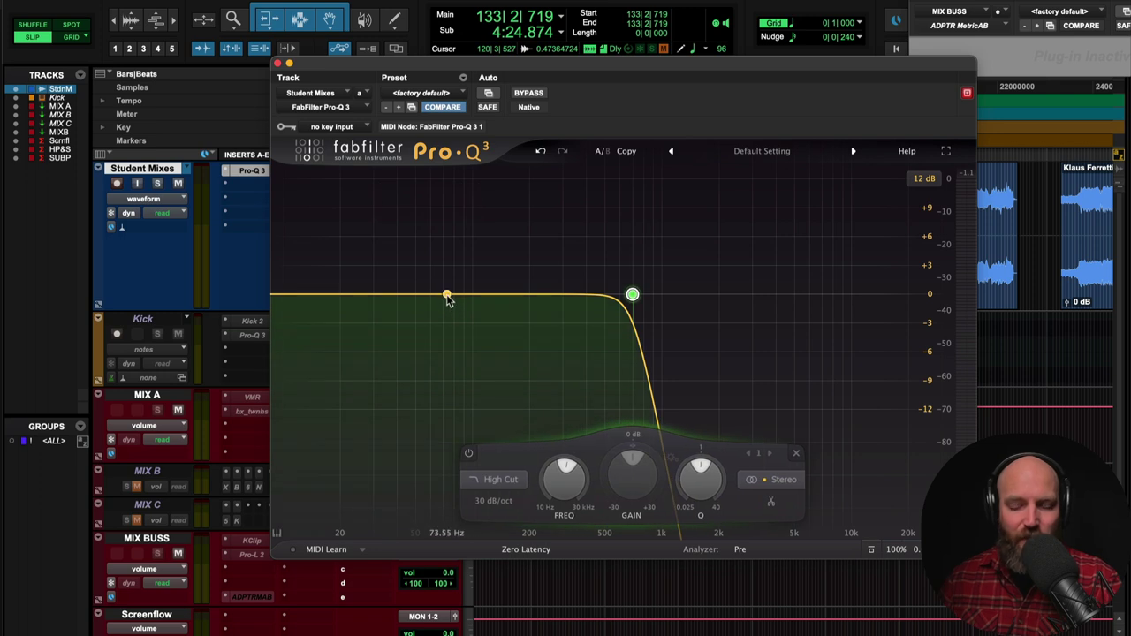
# - Add a +4 dB bell and a cut near 61 Hz, then remove Pro-Q 3
pyautogui.click(431, 295)
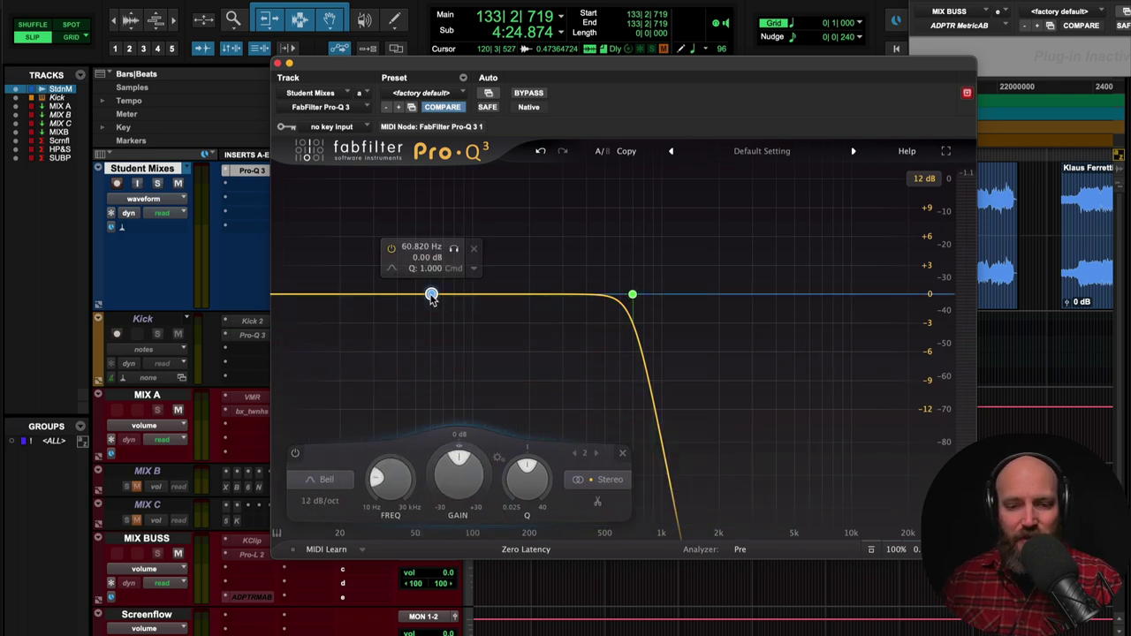
pyautogui.moveTo(431, 296); pyautogui.dragTo(434, 257)
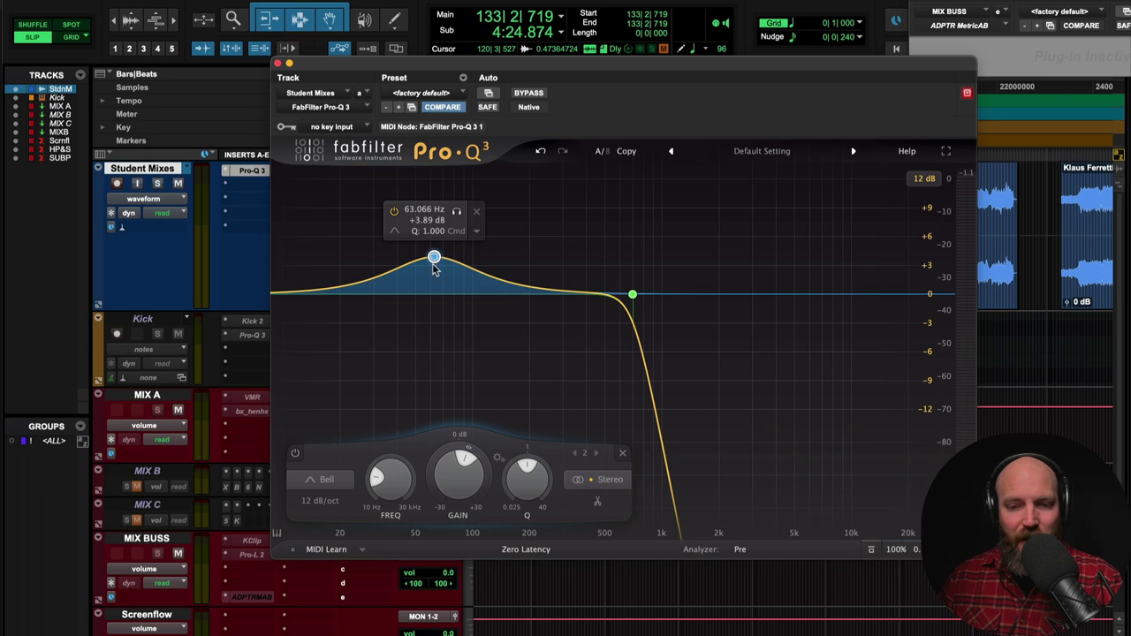
pyautogui.click(412, 295)
pyautogui.moveTo(412, 296); pyautogui.dragTo(437, 338)
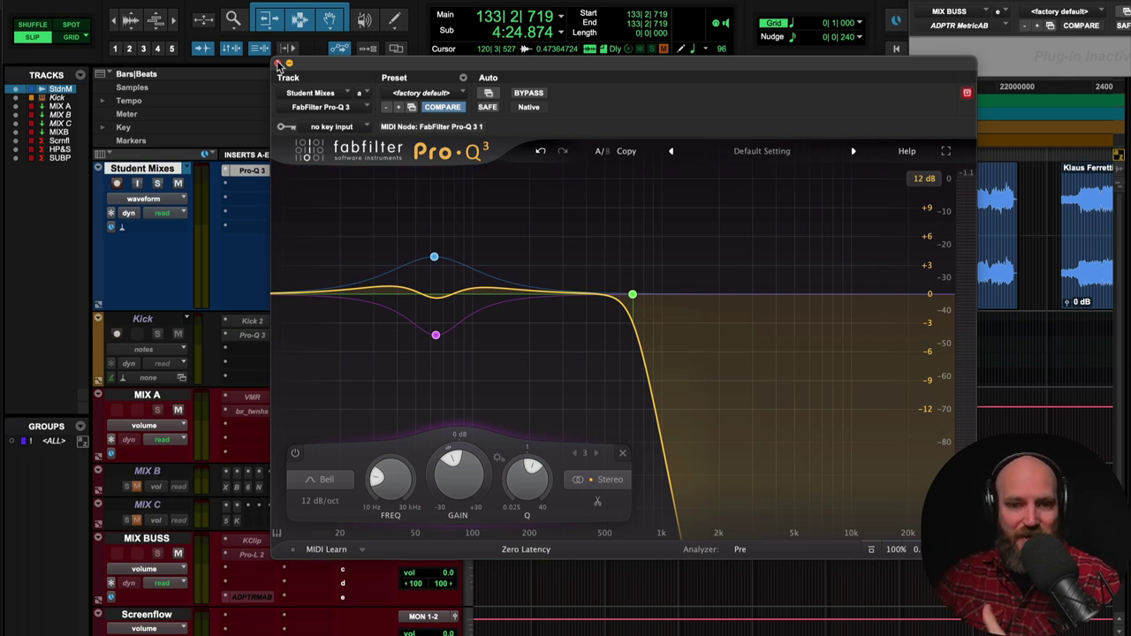
pyautogui.click(307, 108)
pyautogui.click(323, 18)
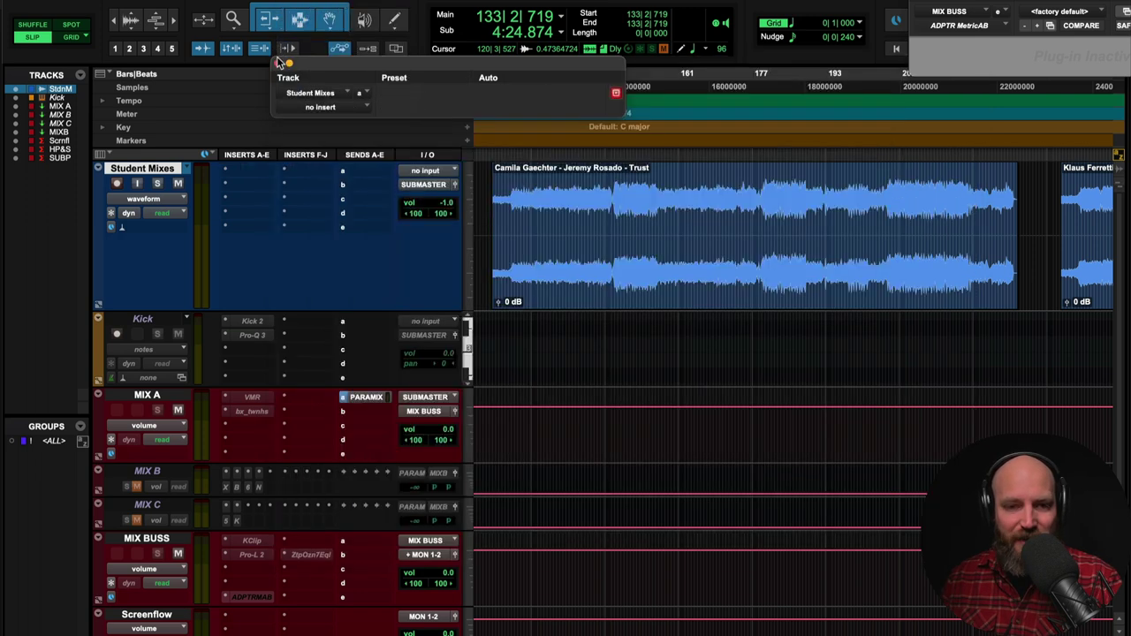
# - Close the empty plug-in window and zoom out to see more student mixes
pyautogui.click(279, 63)
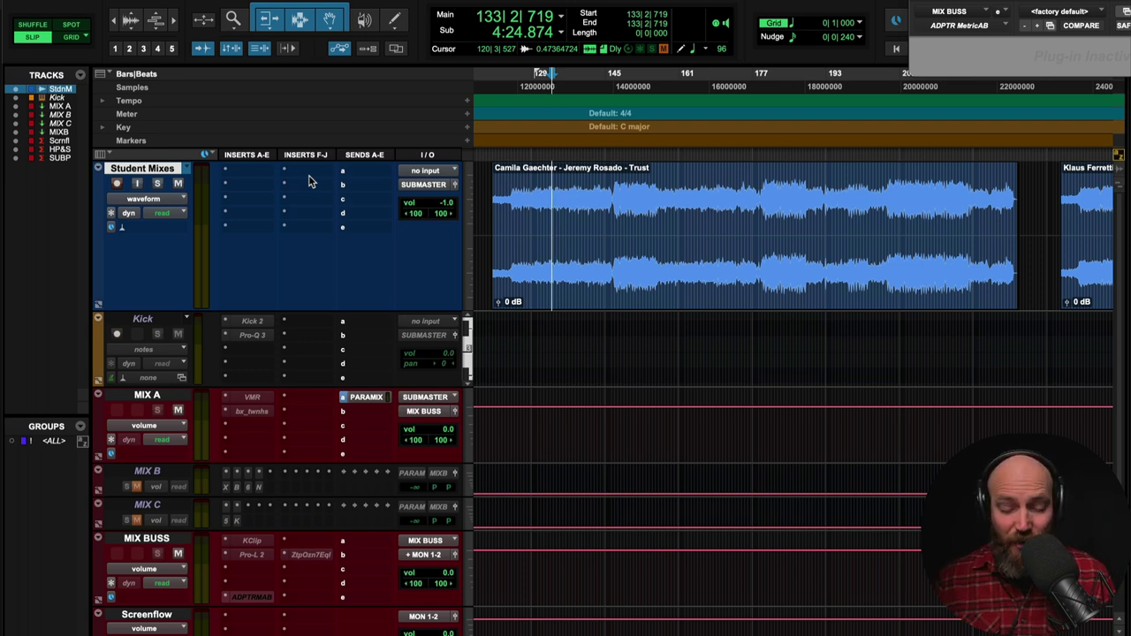
pyautogui.press('r')
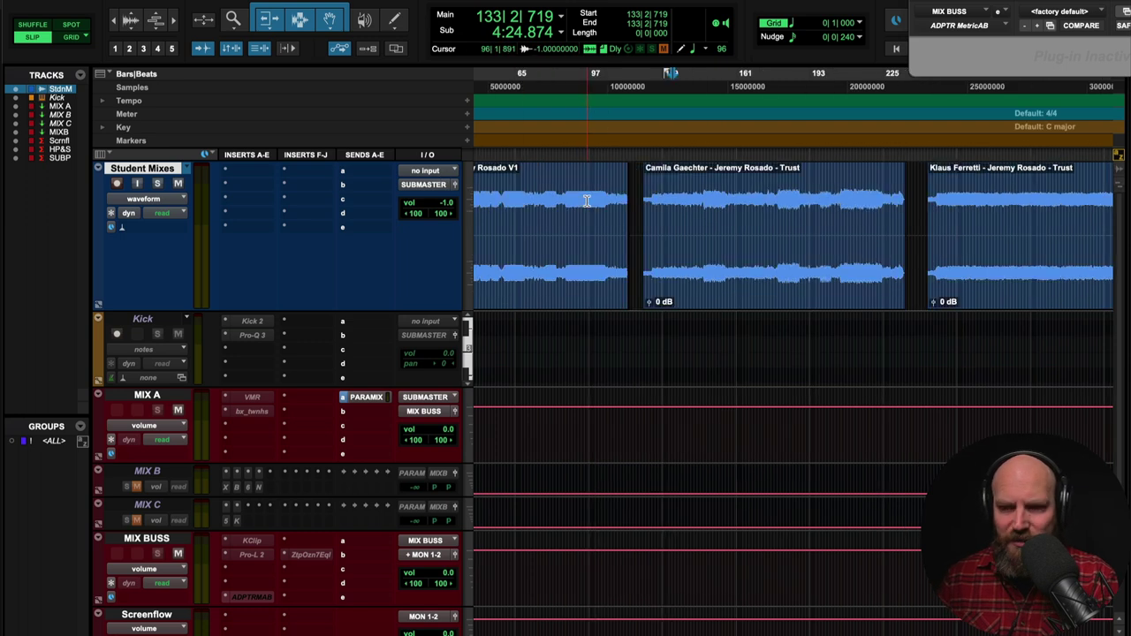
pyautogui.hscroll(5, 586, 201)
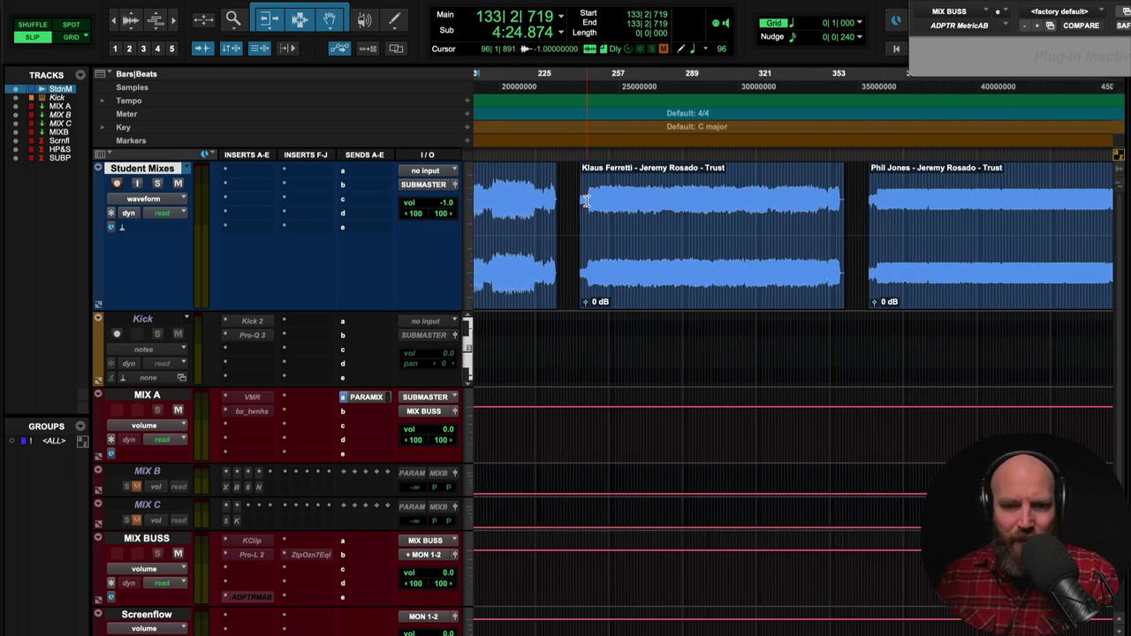
pyautogui.click(575, 201)
pyautogui.press('Tab')
pyautogui.press('t')
pyautogui.press('t')
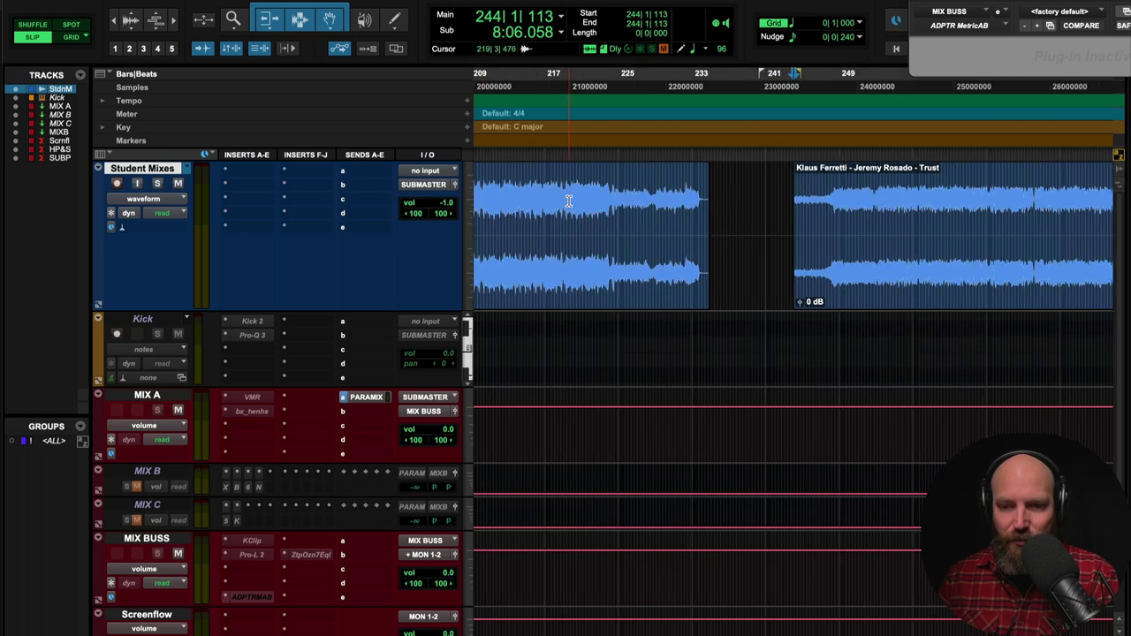
pyautogui.hscroll(3, 569, 201)
pyautogui.hscroll(3, 568, 201)
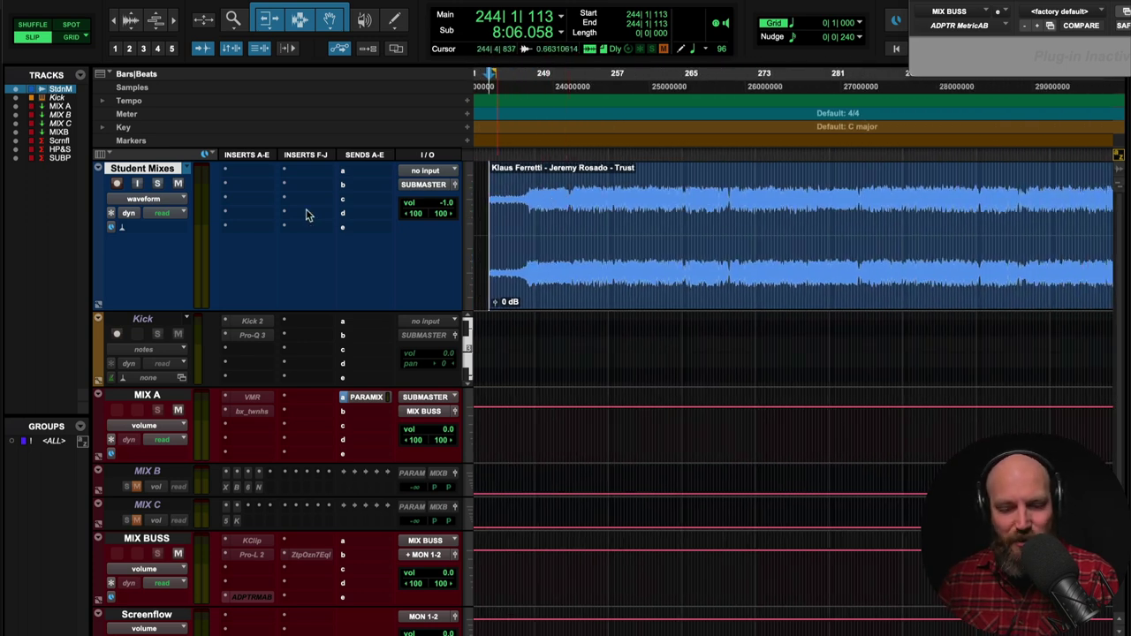
pyautogui.press('space')
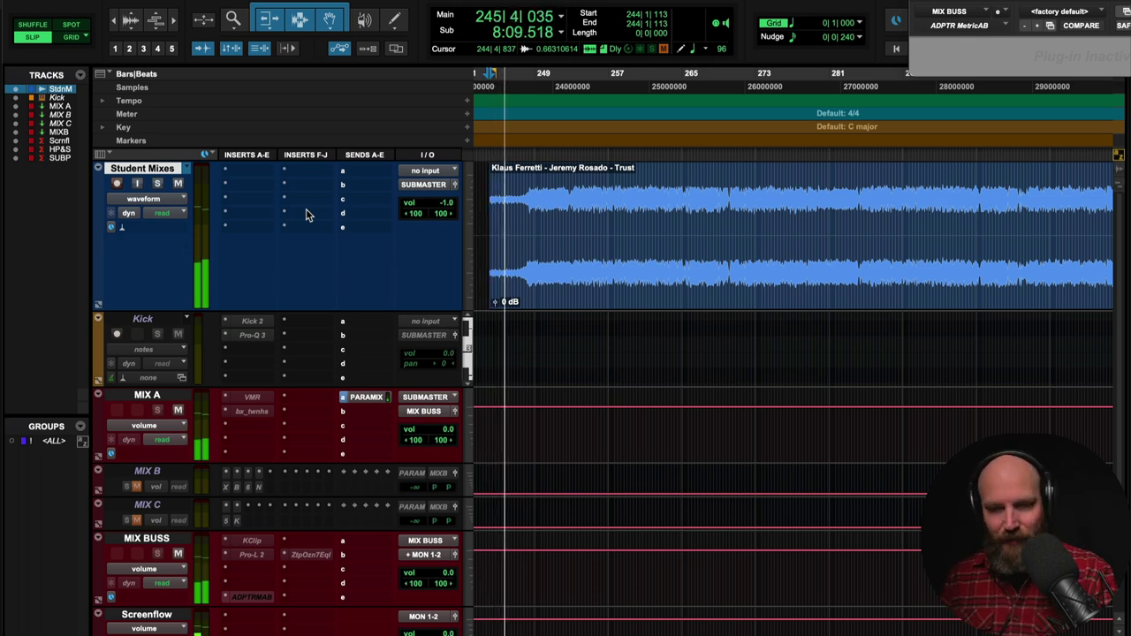
pyautogui.press('space')
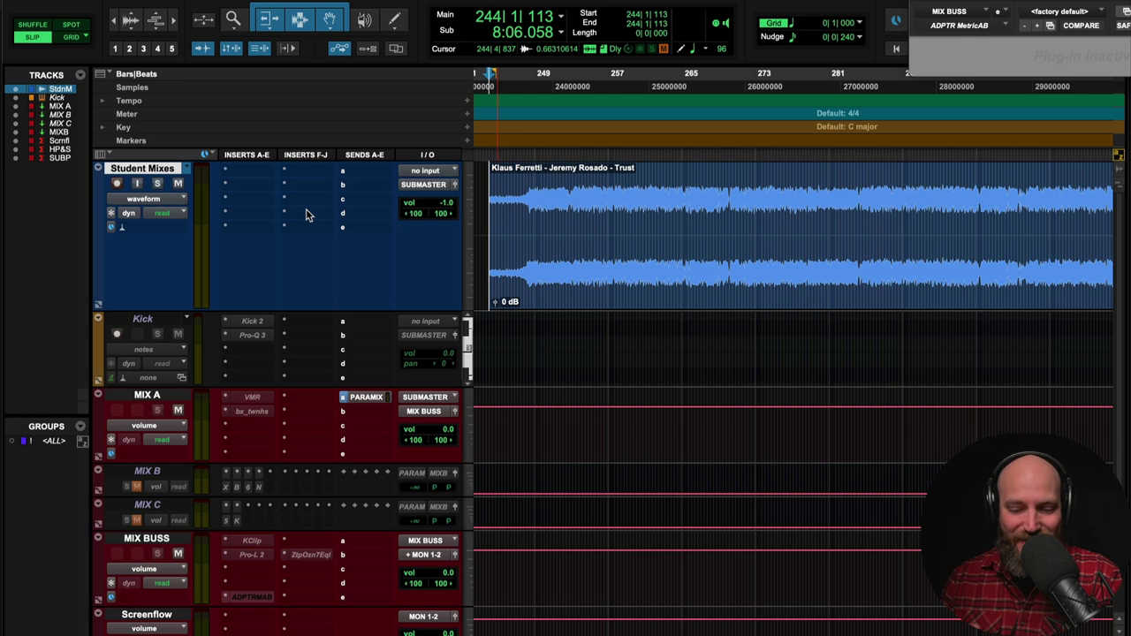
pyautogui.press('space')
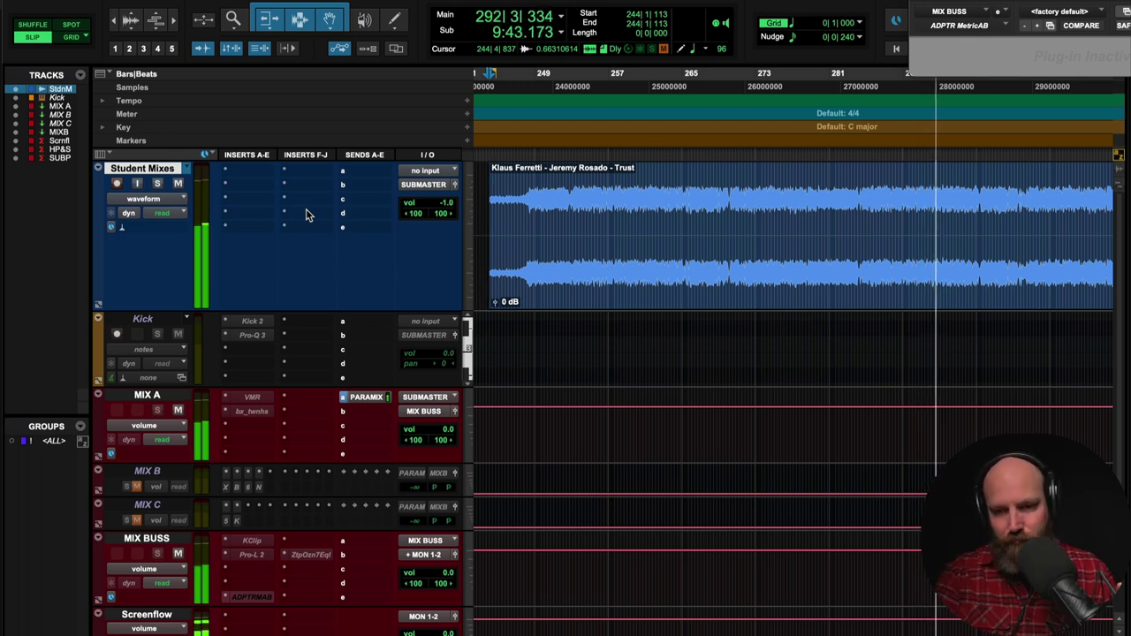
pyautogui.press('r')
pyautogui.press('r')
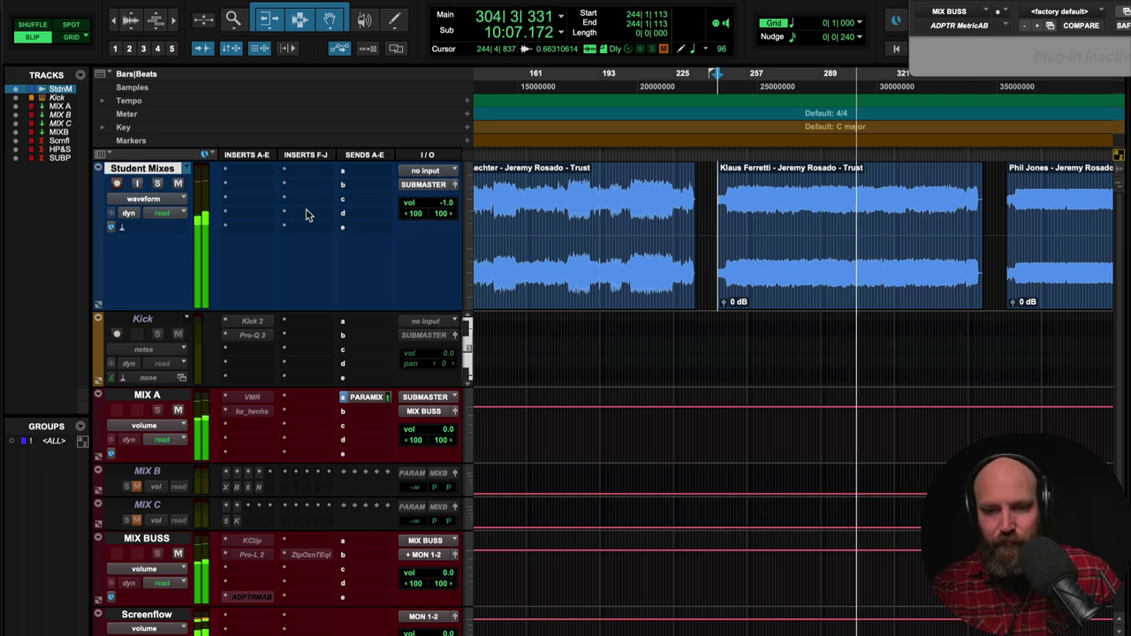
pyautogui.press('space')
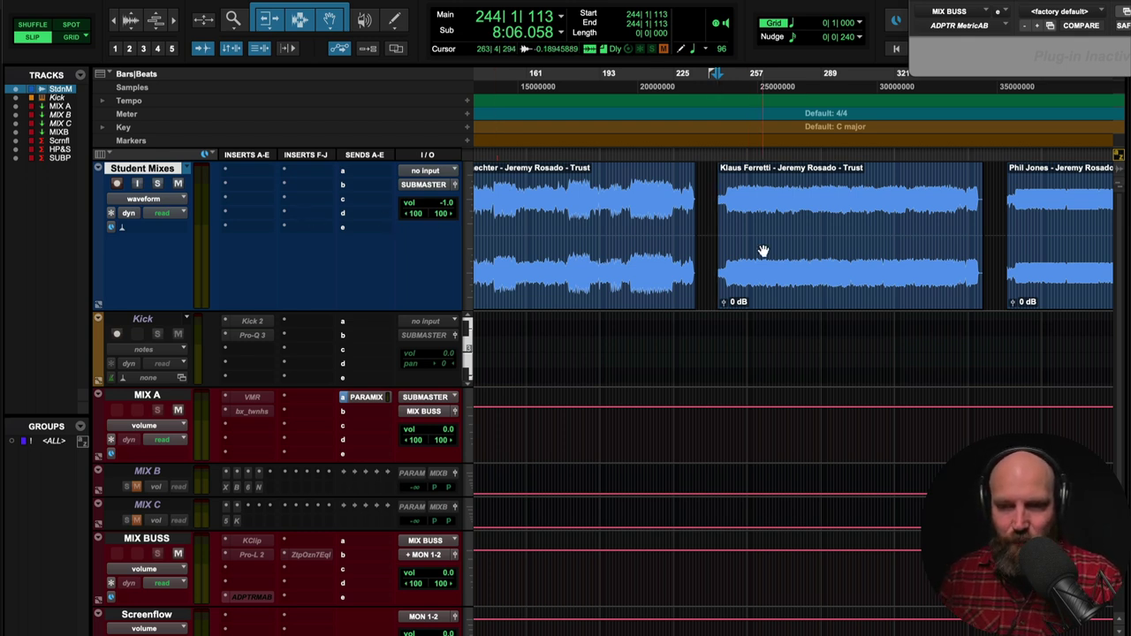
pyautogui.scroll(3, 762, 251)
pyautogui.hscroll(2, 763, 251)
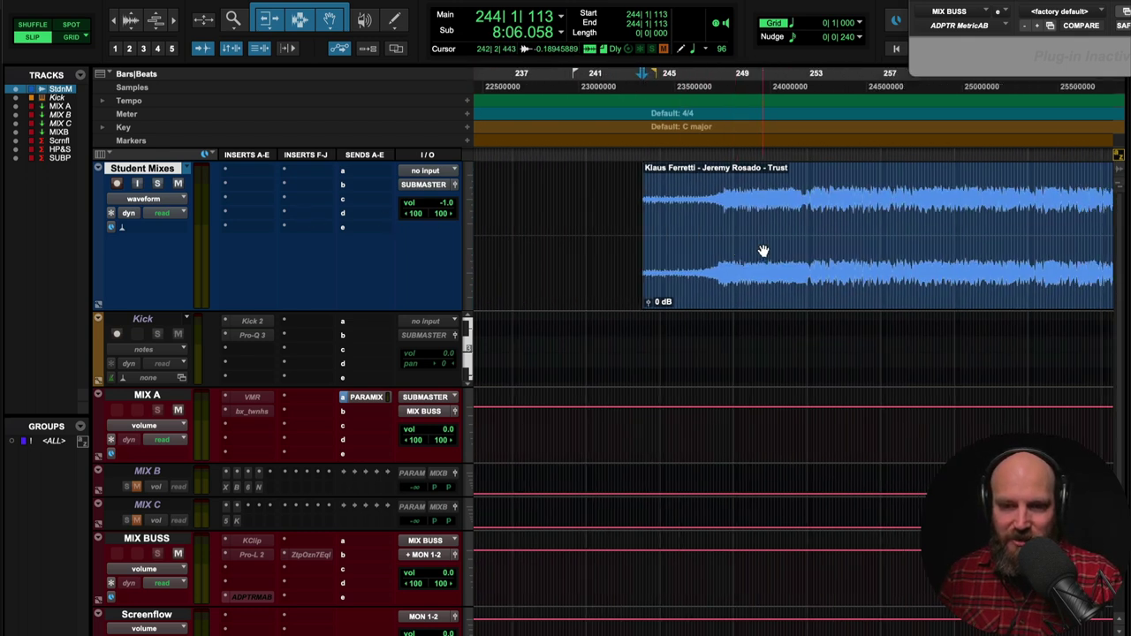
pyautogui.click(689, 215)
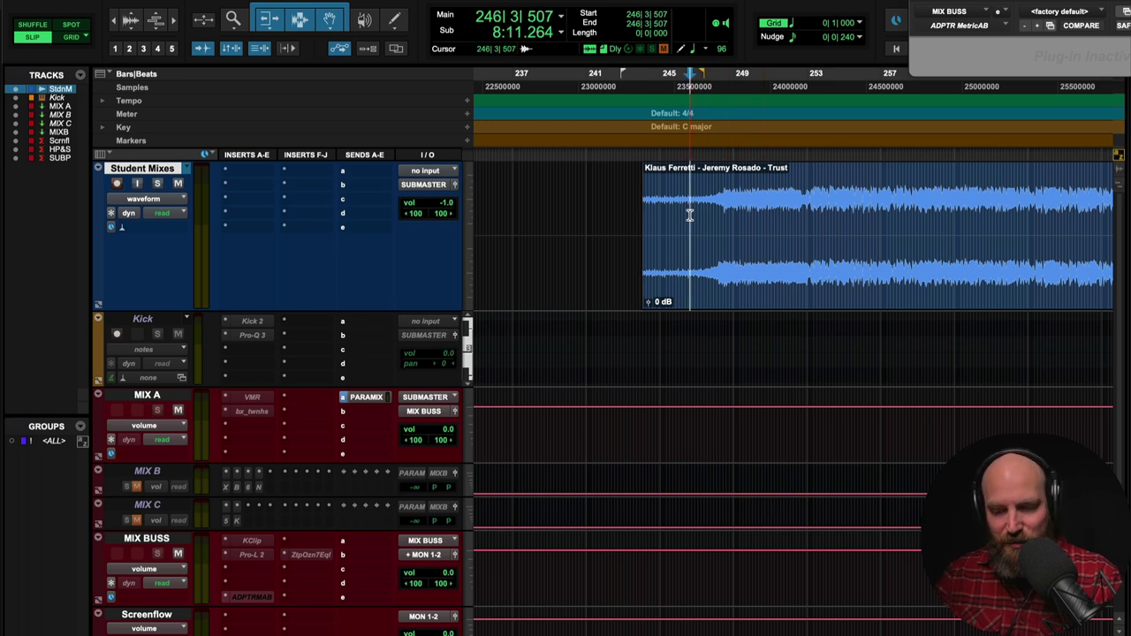
pyautogui.press('space')
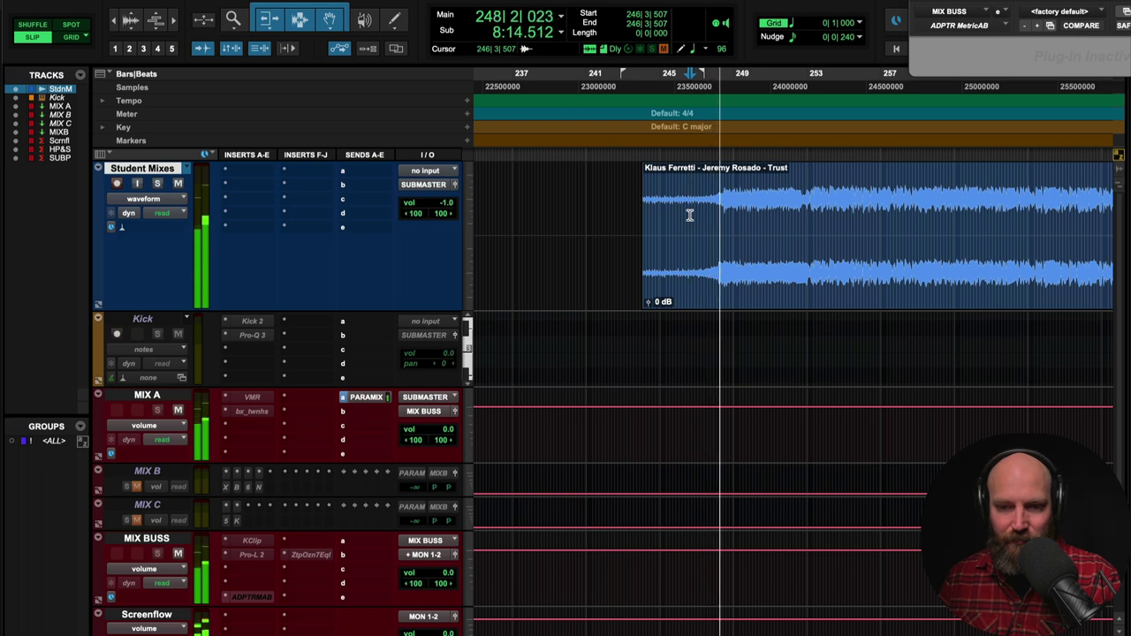
pyautogui.click(672, 214)
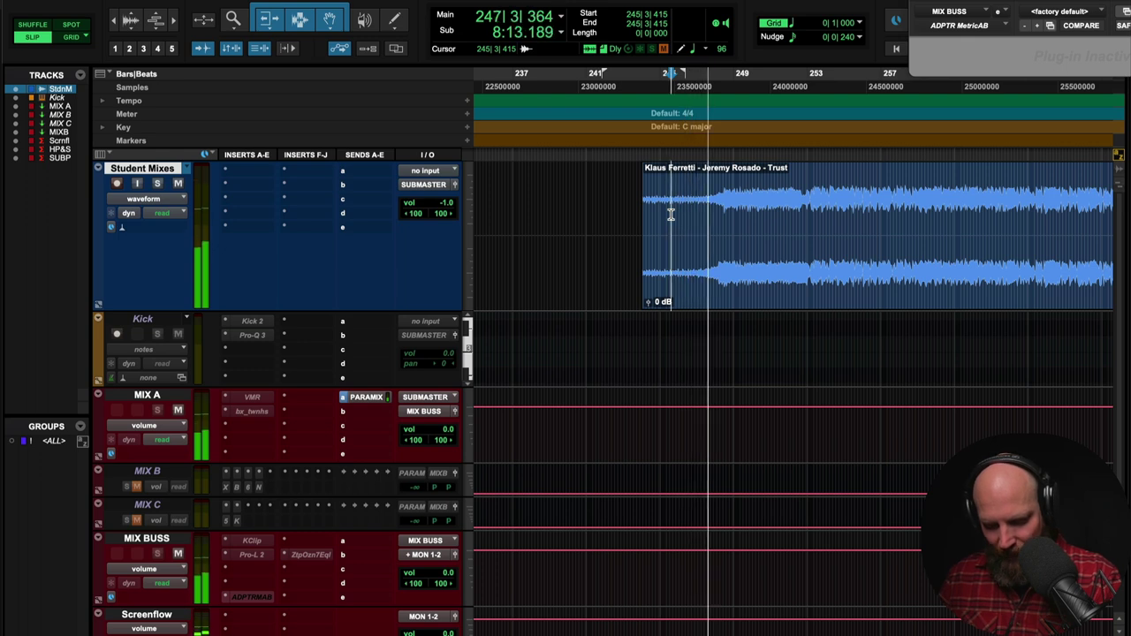
pyautogui.press('space')
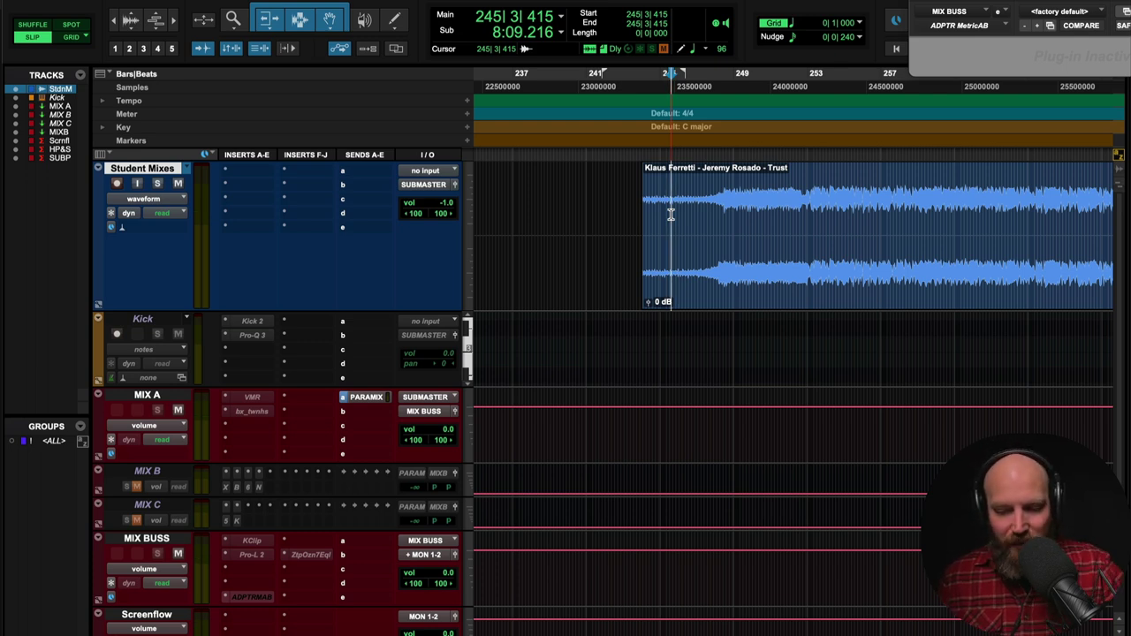
# - Play from bar 248, move the play start to bar 254, and zoom out
pyautogui.click(723, 210)
pyautogui.press('space')
pyautogui.press('space')
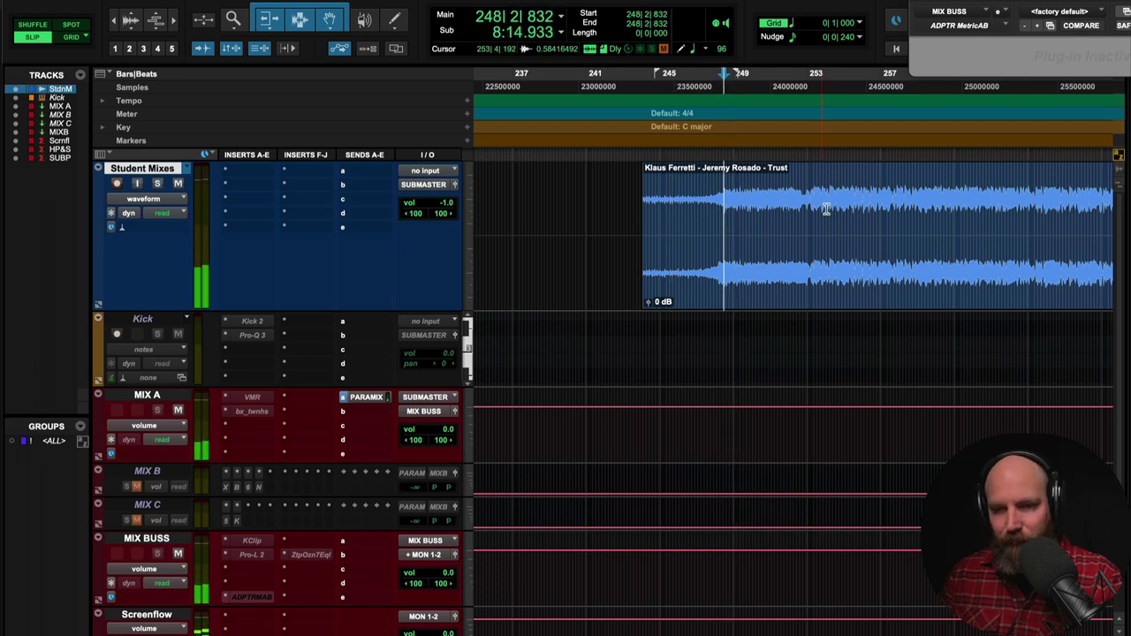
pyautogui.click(826, 208)
pyautogui.press('space')
pyautogui.press('r')
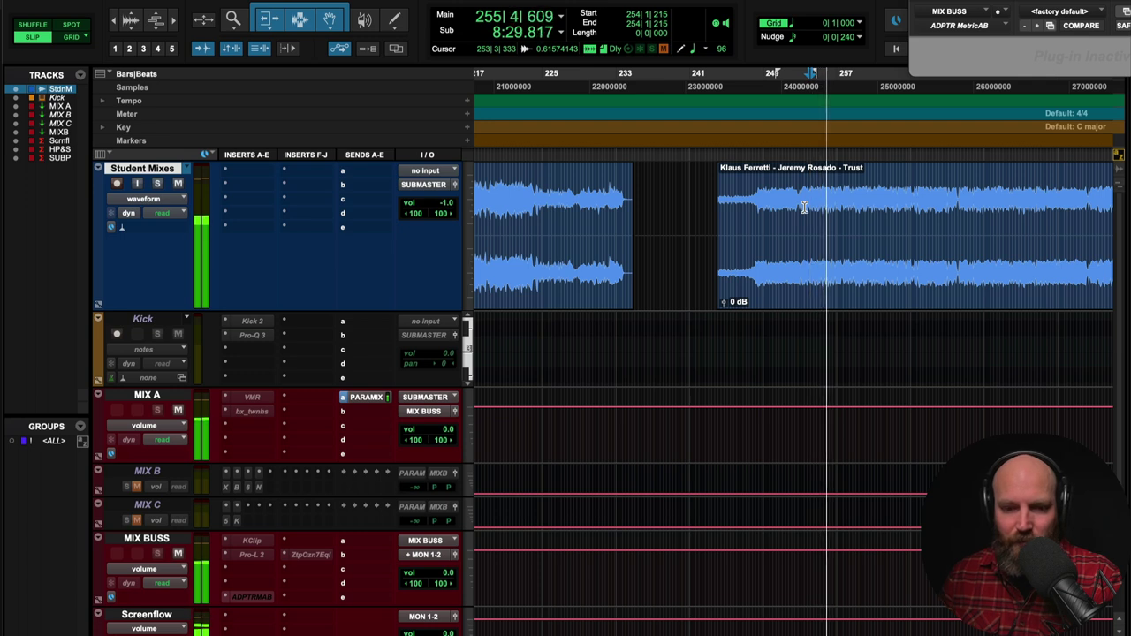
pyautogui.press('space')
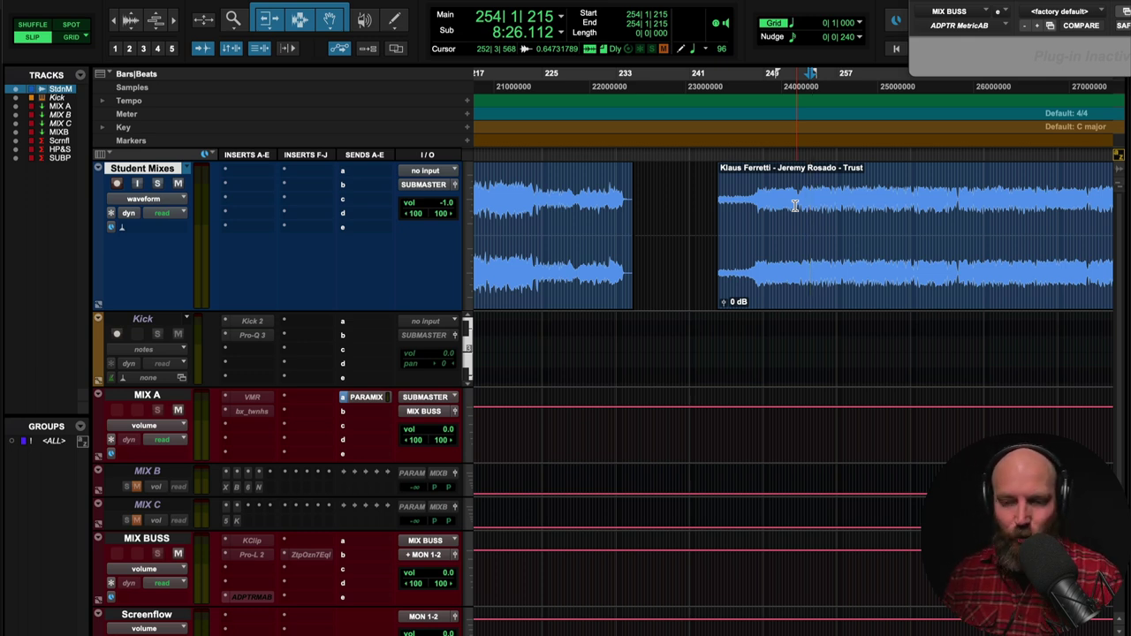
pyautogui.press('space')
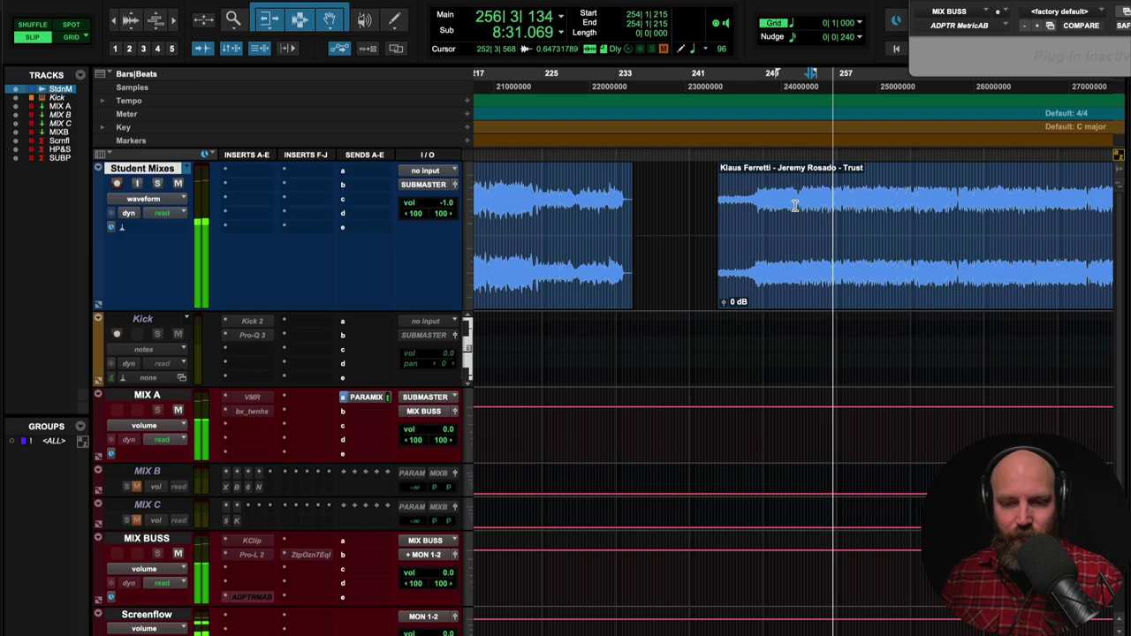
pyautogui.press('space')
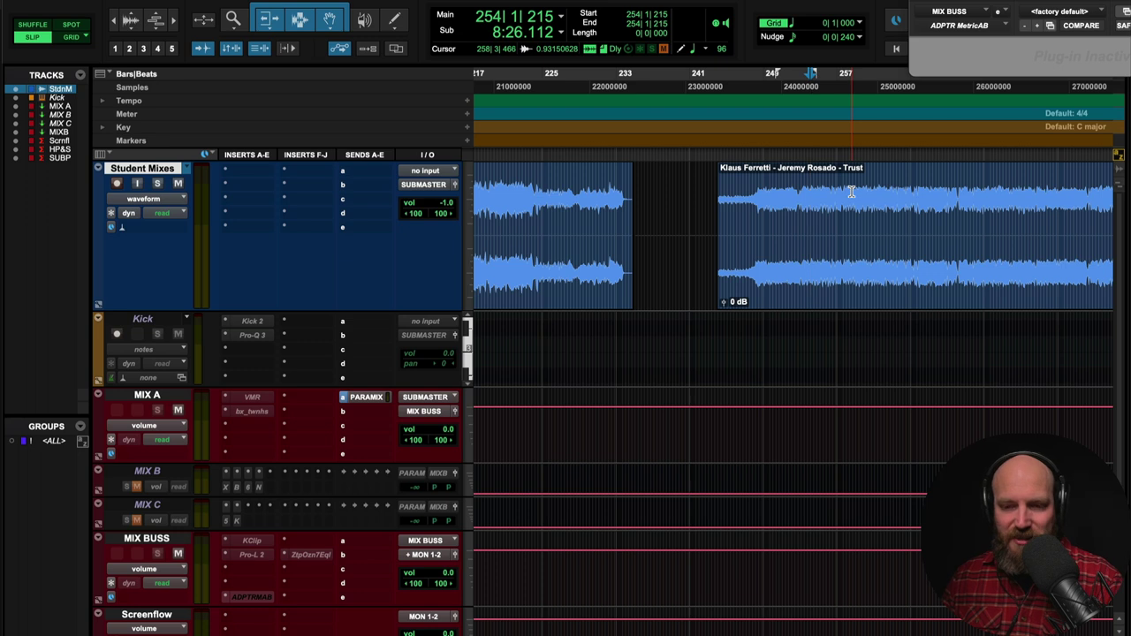
# - Zoom out, select a stretch of the Trust clip, and place the play start at 278|4|366
pyautogui.press('r')
pyautogui.press('r')
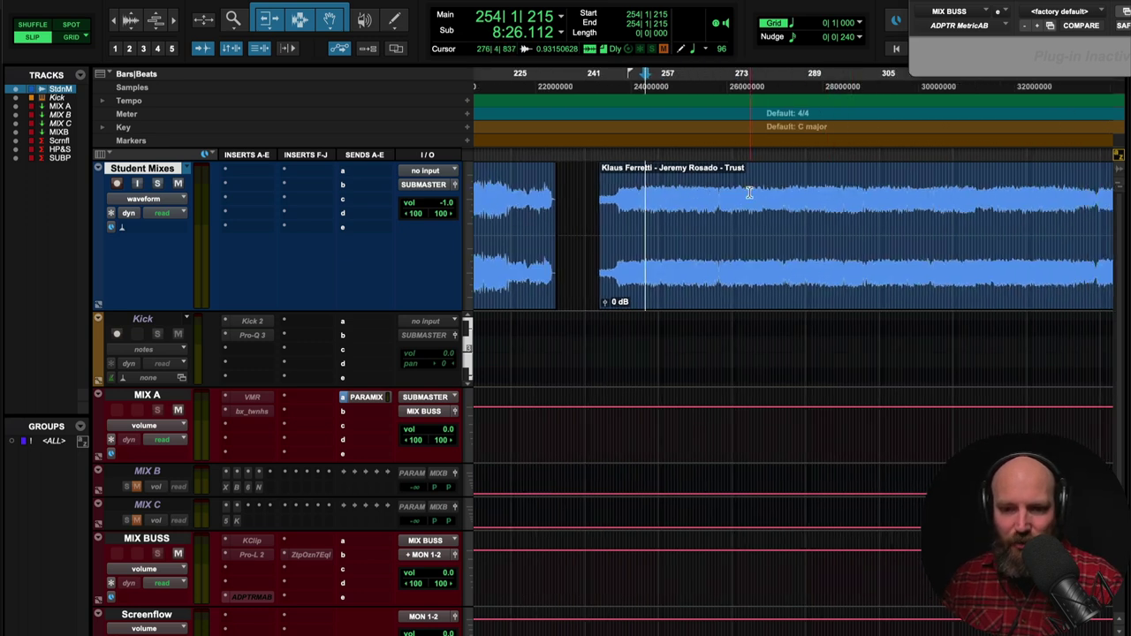
pyautogui.moveTo(647, 218); pyautogui.dragTo(934, 218)
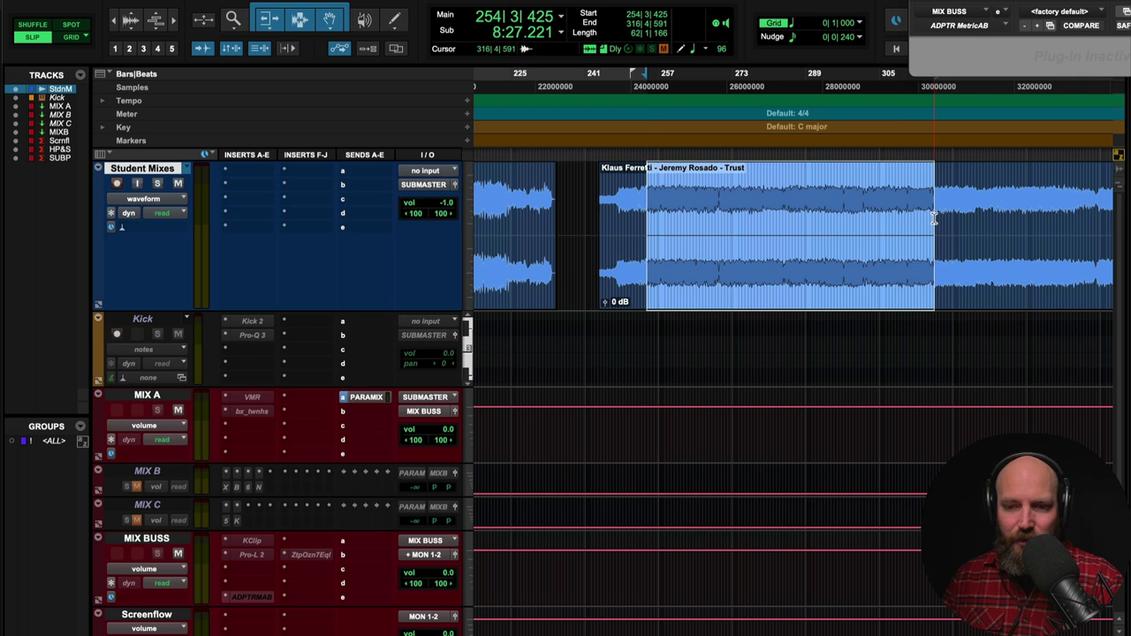
pyautogui.click(759, 217)
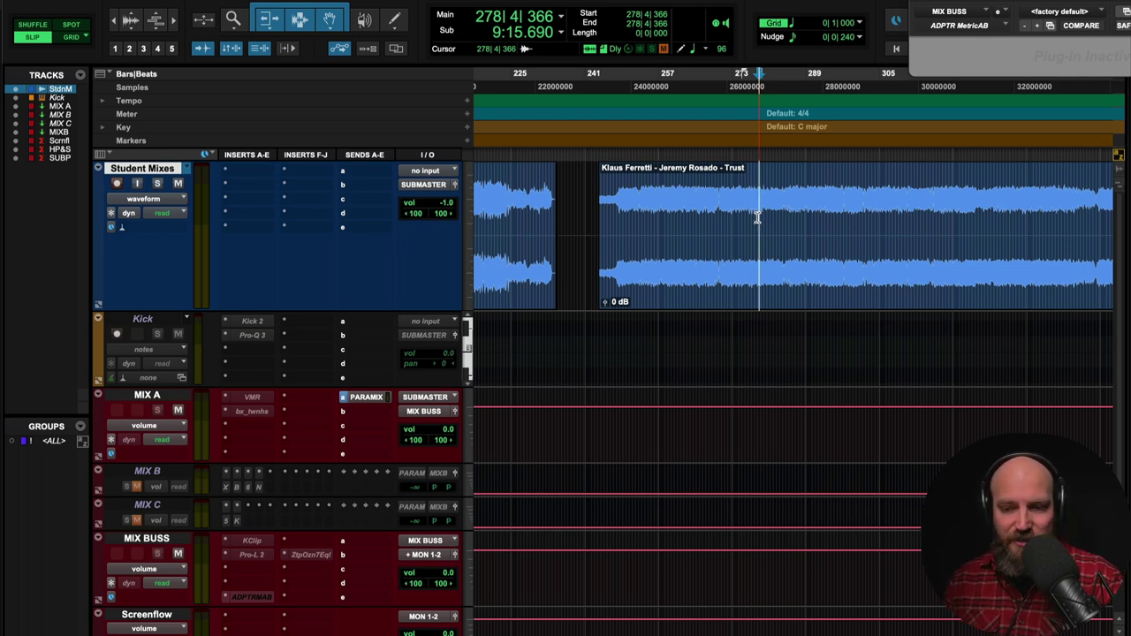
# - Play the Trust mix, pull the play start back to 269|4|192, and stop
pyautogui.press('space')
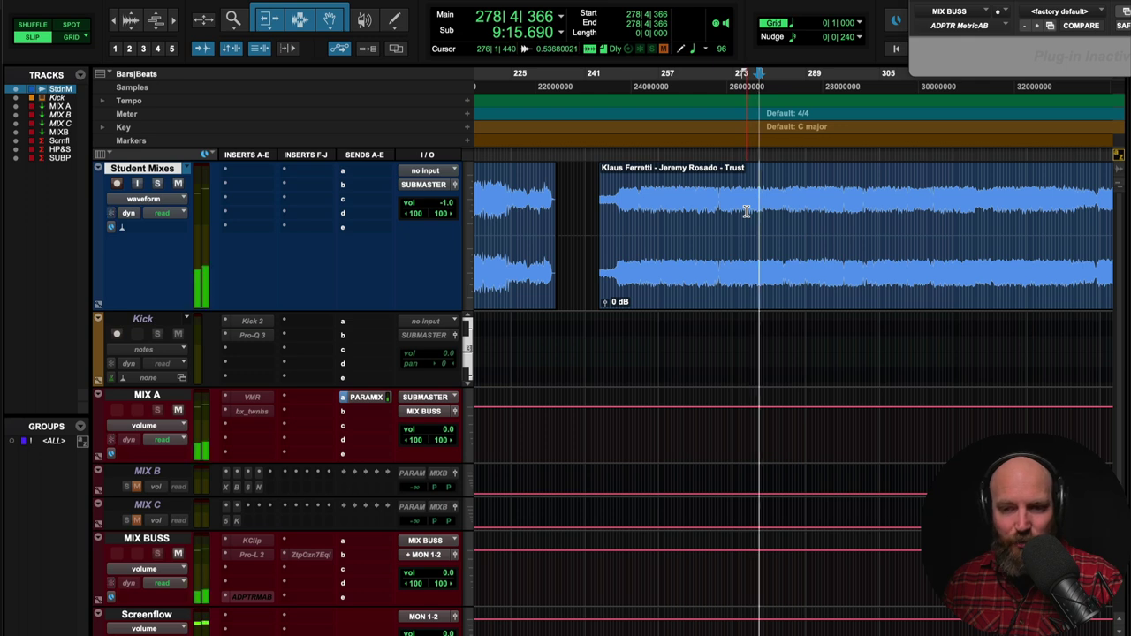
pyautogui.click(730, 210)
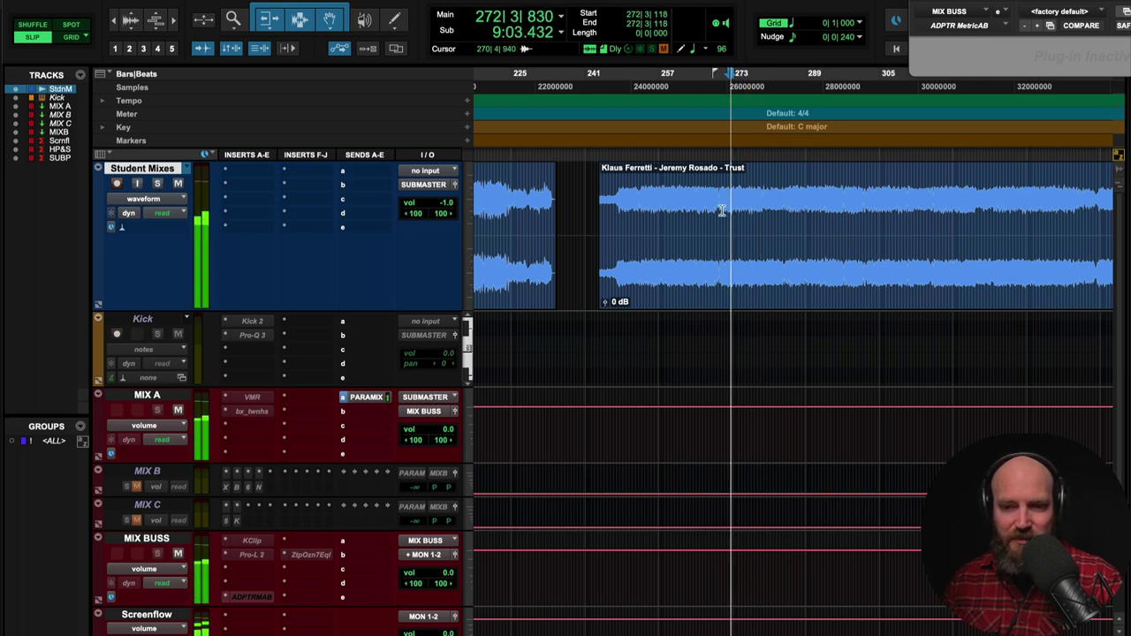
pyautogui.click(716, 210)
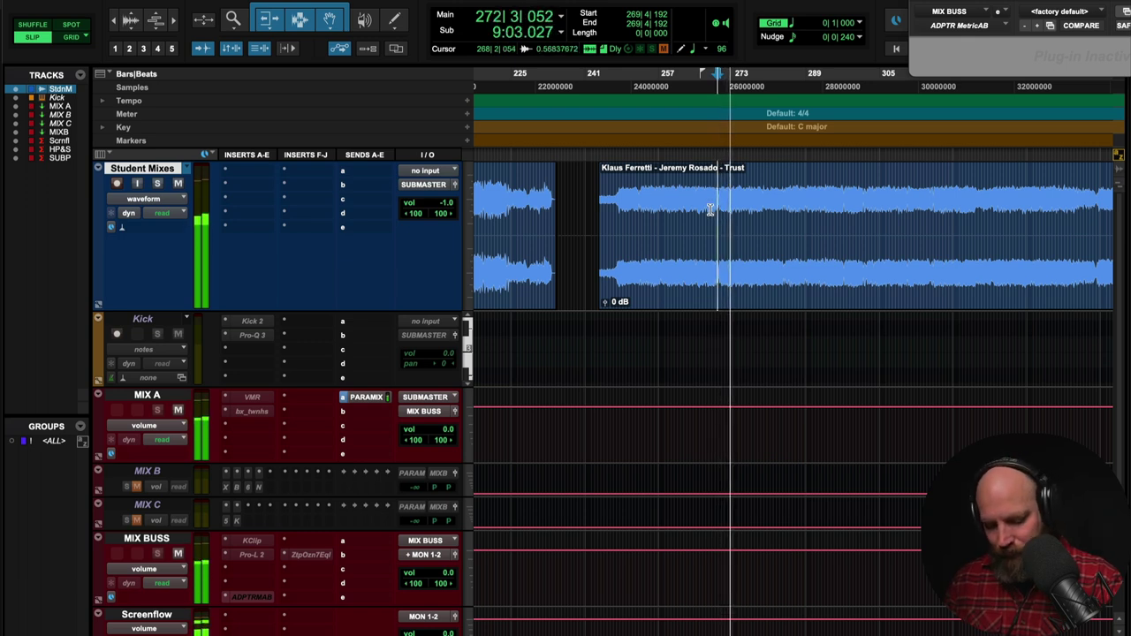
pyautogui.press('space')
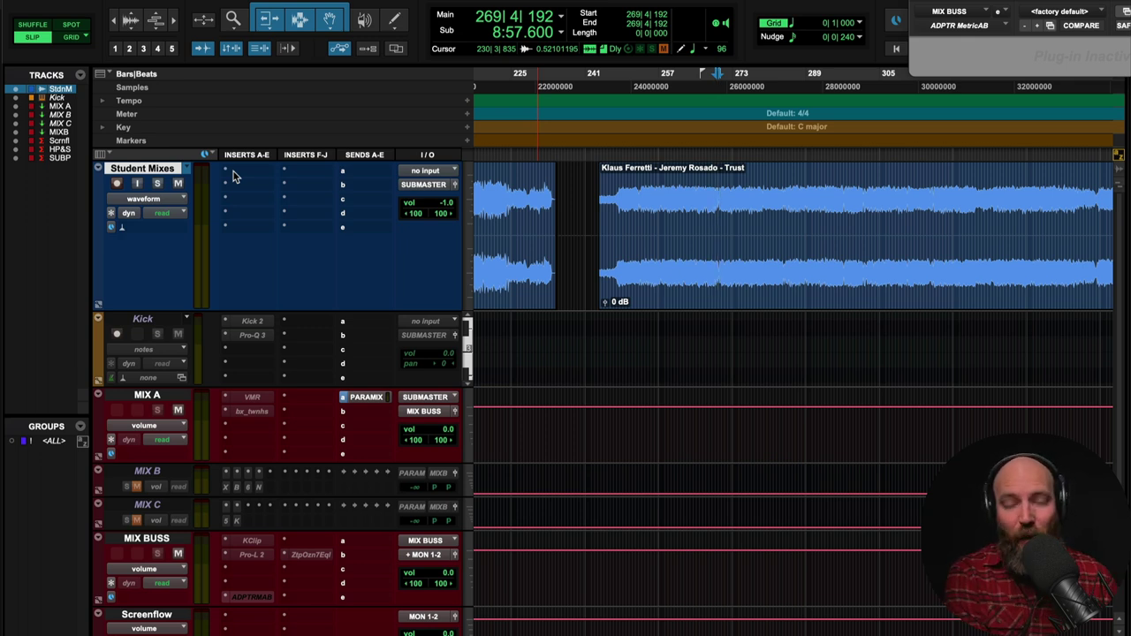
# - Insert FabFilter Pro-Q 3 on the Student Mixes track and start playback
pyautogui.click(234, 172)
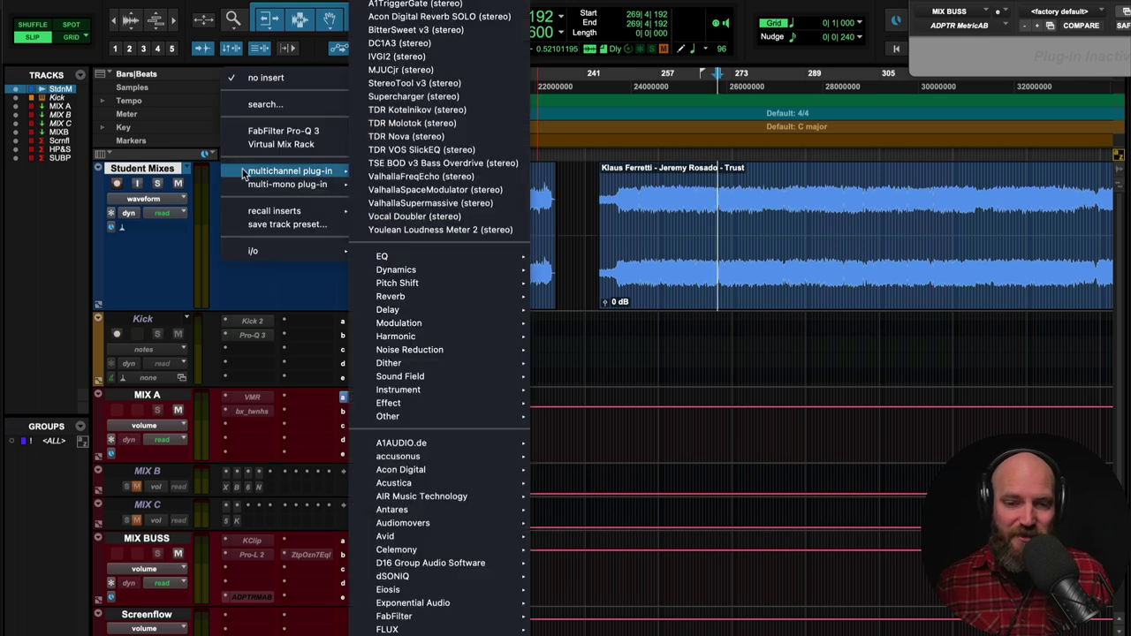
pyautogui.click(281, 131)
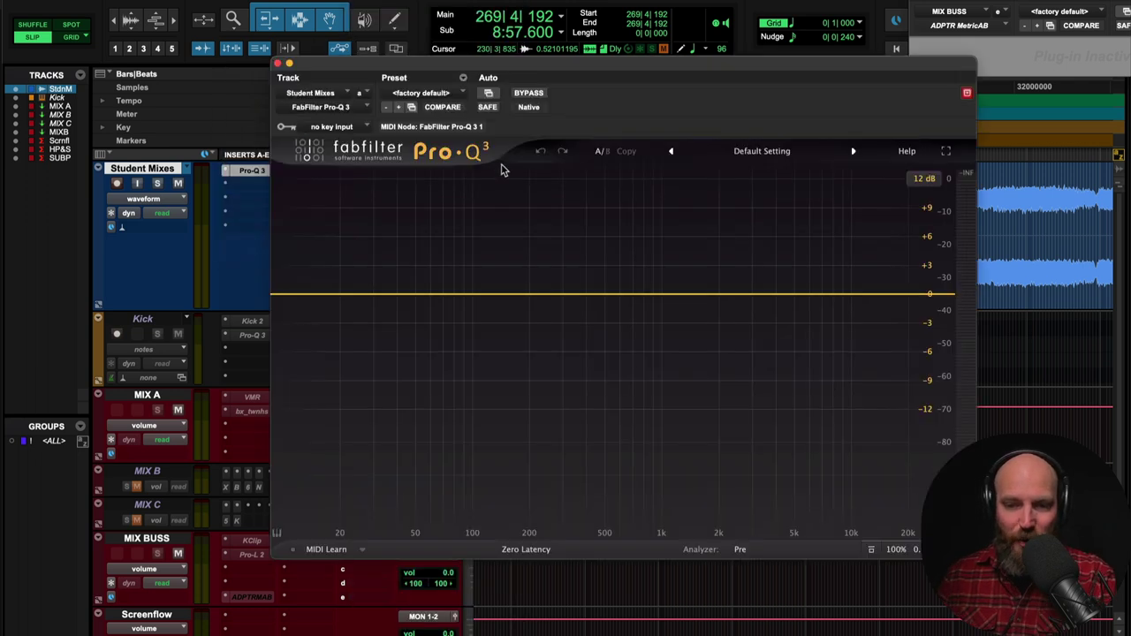
pyautogui.press('space')
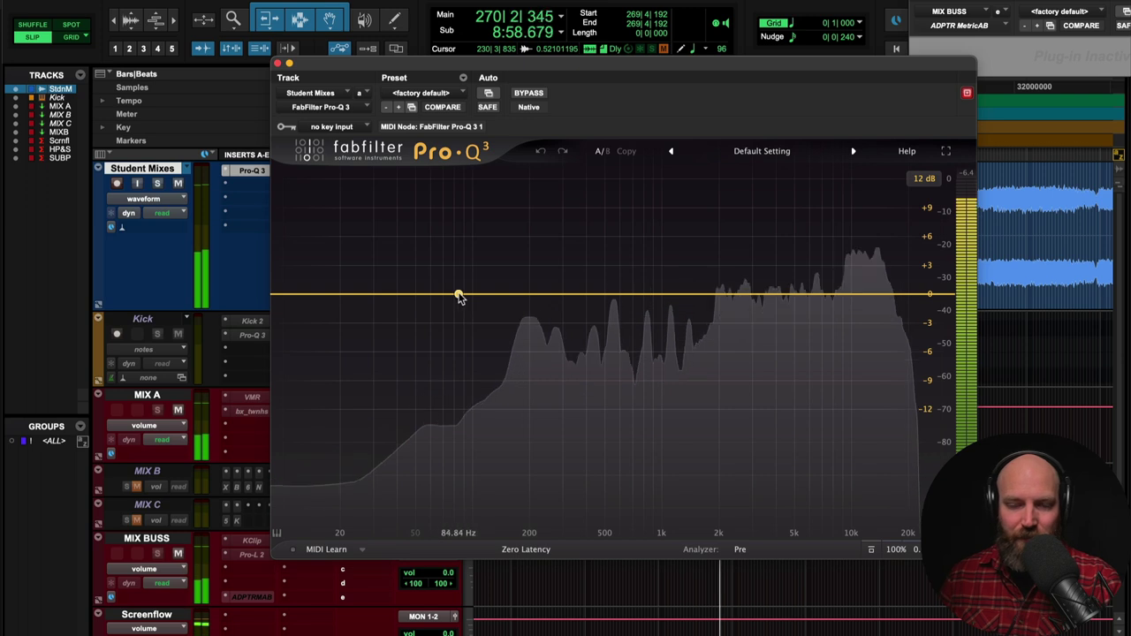
# - Add a low bell band and boost it to about +7 dB near 87 Hz
pyautogui.click(446, 290)
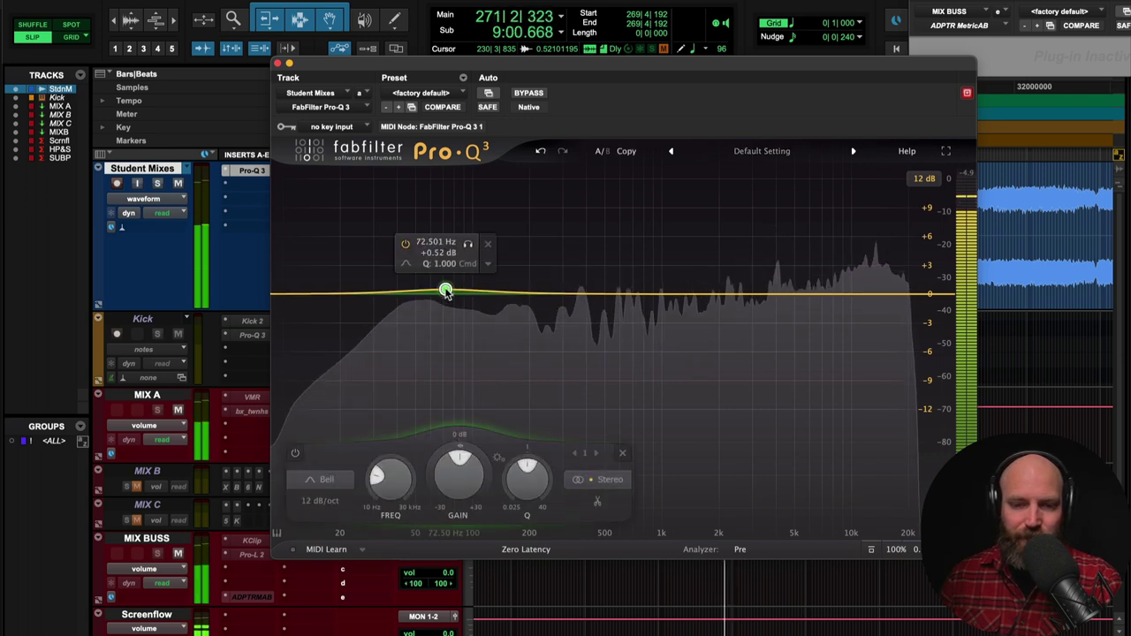
pyautogui.moveTo(445, 290); pyautogui.dragTo(461, 232)
pyautogui.press('space')
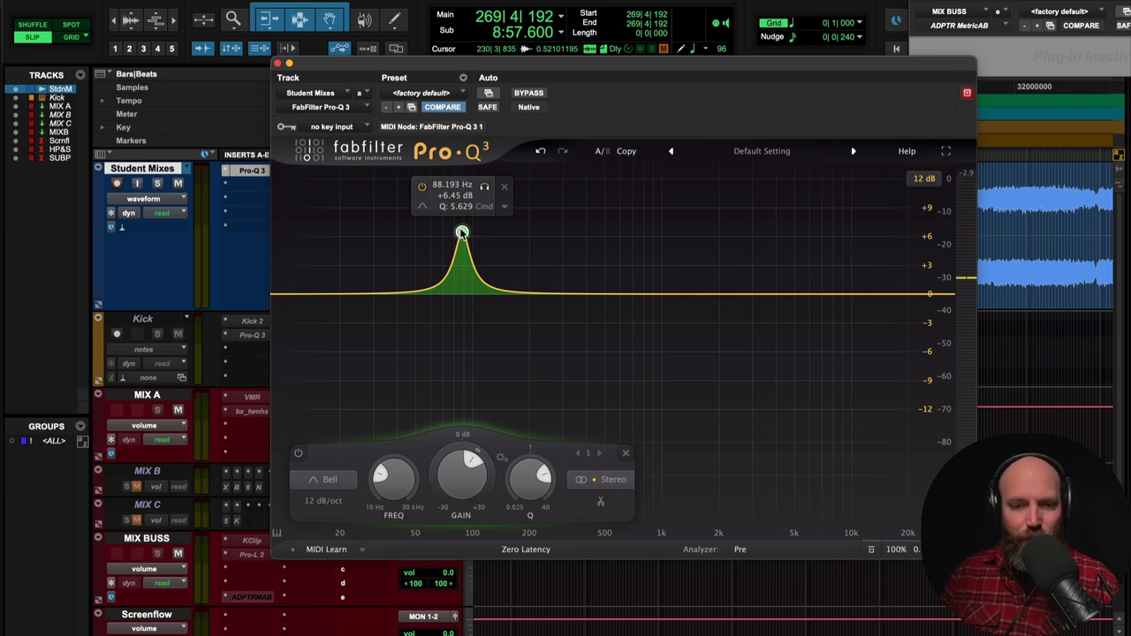
pyautogui.moveTo(461, 233); pyautogui.dragTo(458, 232)
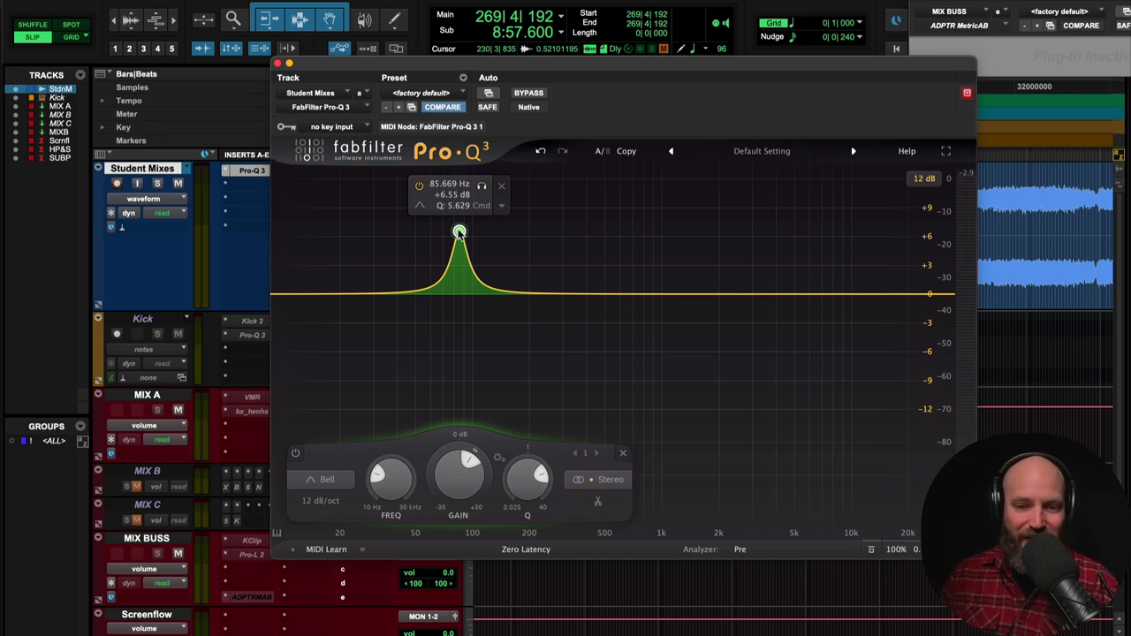
pyautogui.moveTo(458, 231); pyautogui.dragTo(461, 226)
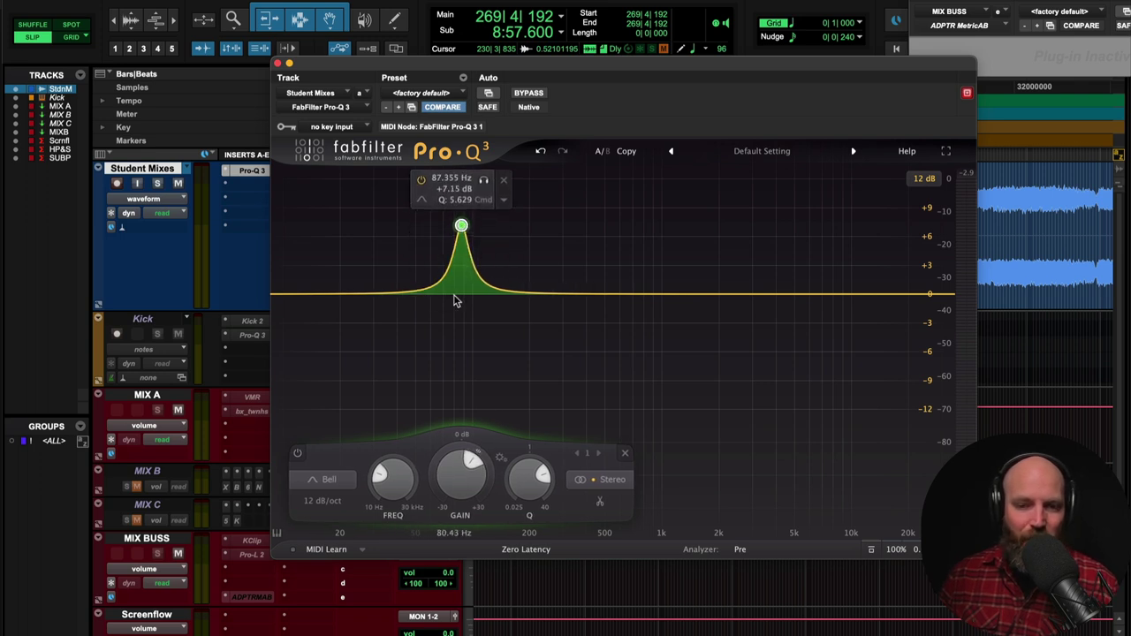
# - Delete the extra second band, leaving one +7.15 dB bell at 87.355 Hz
pyautogui.moveTo(462, 297); pyautogui.dragTo(461, 299)
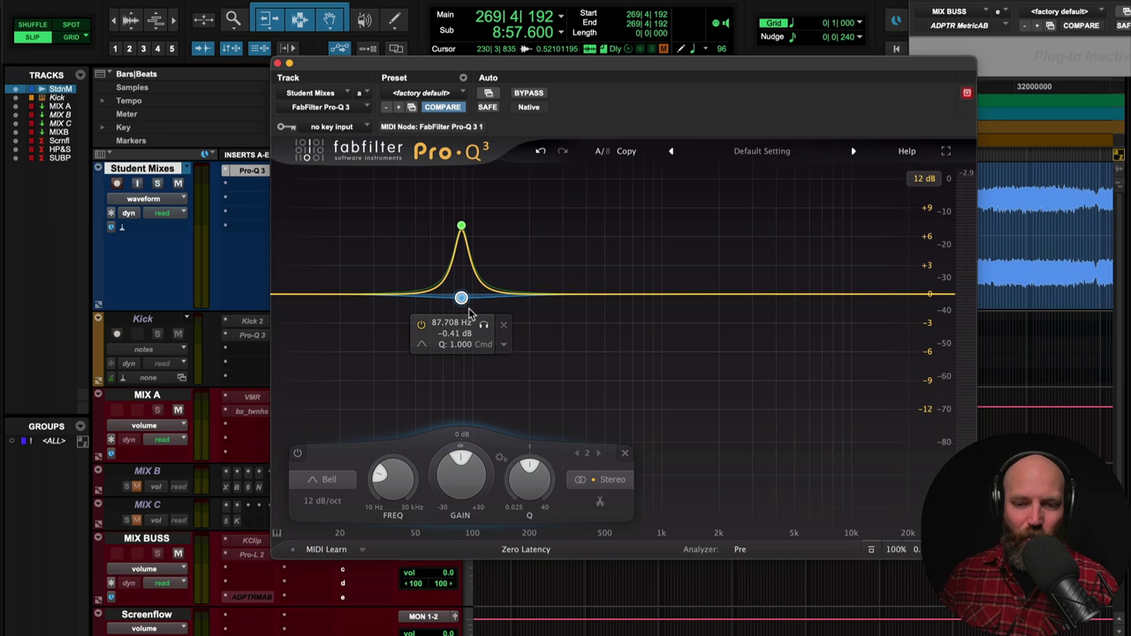
pyautogui.rightClick(459, 303)
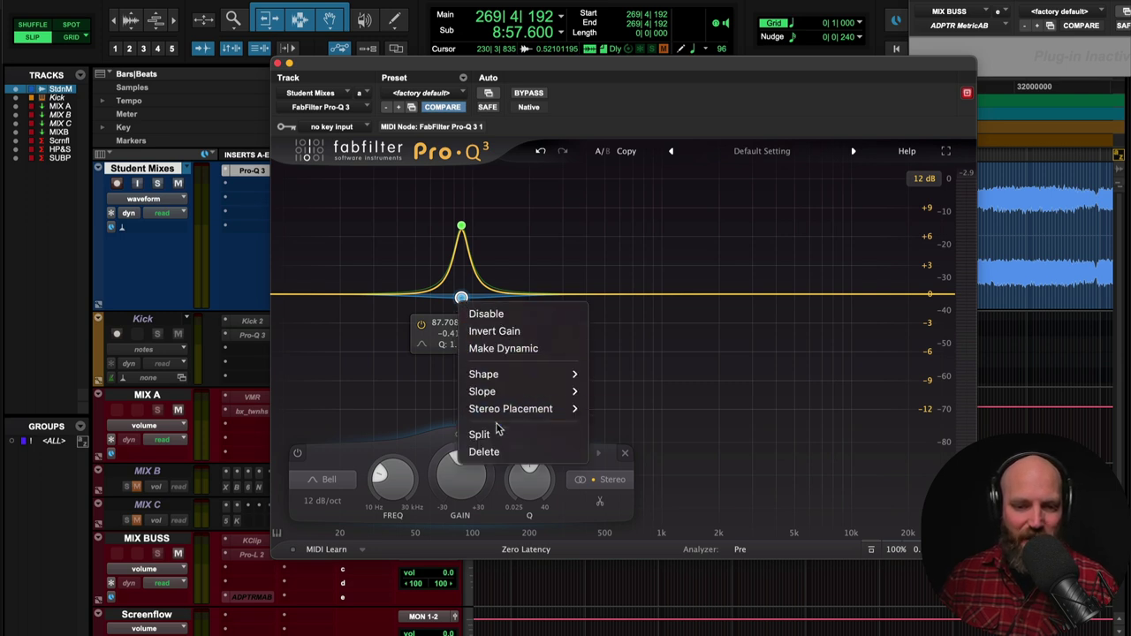
pyautogui.click(470, 359)
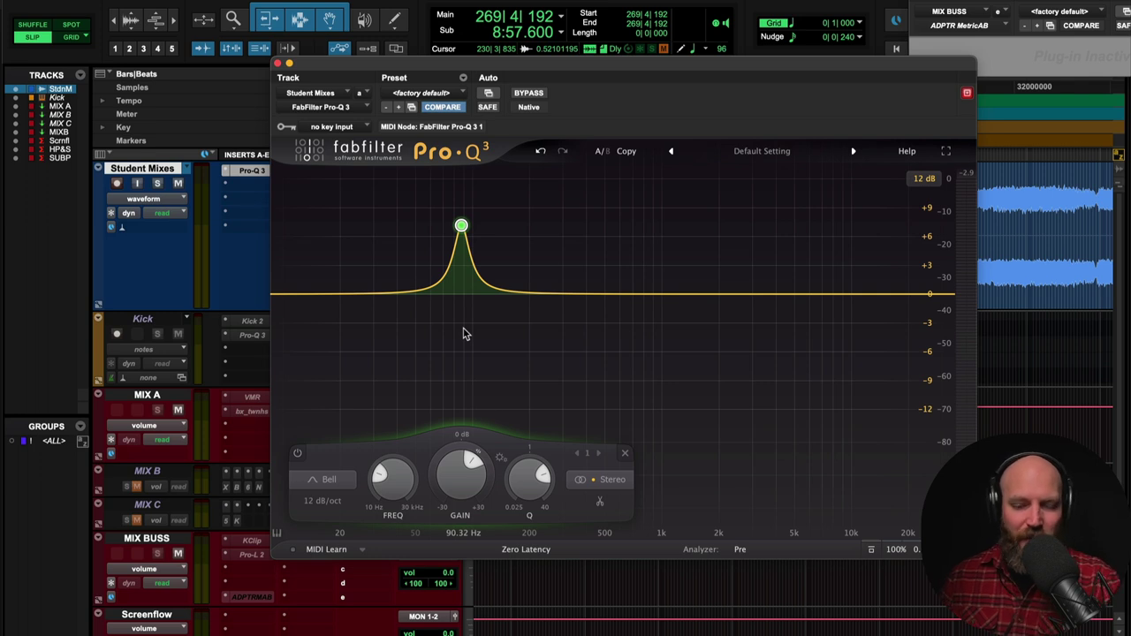
pyautogui.moveTo(457, 255)
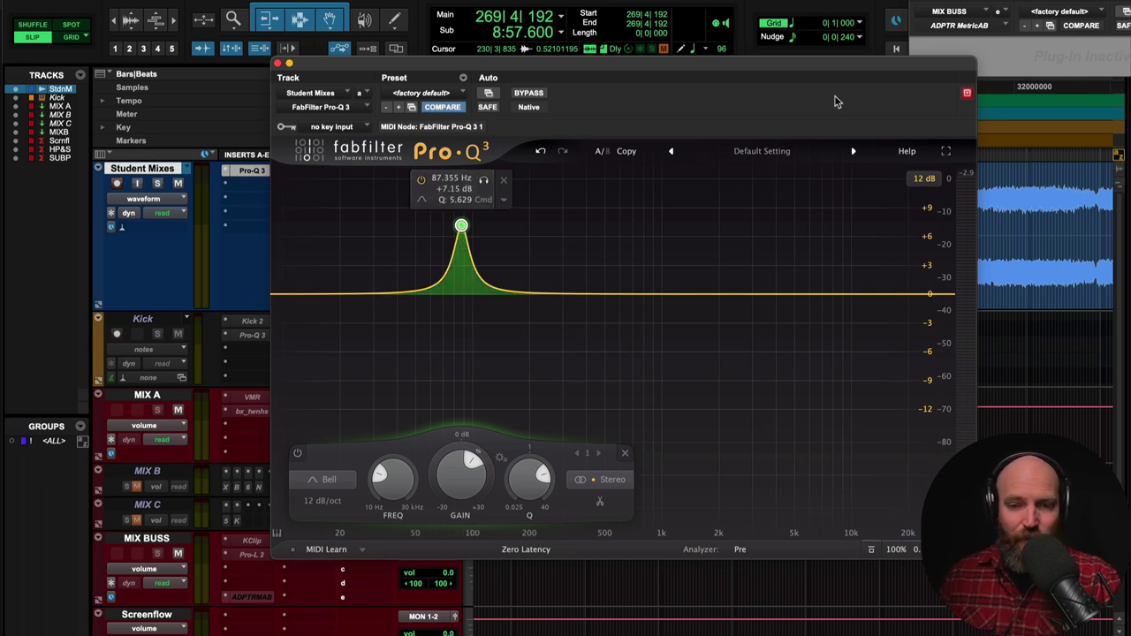
pyautogui.click(989, 29)
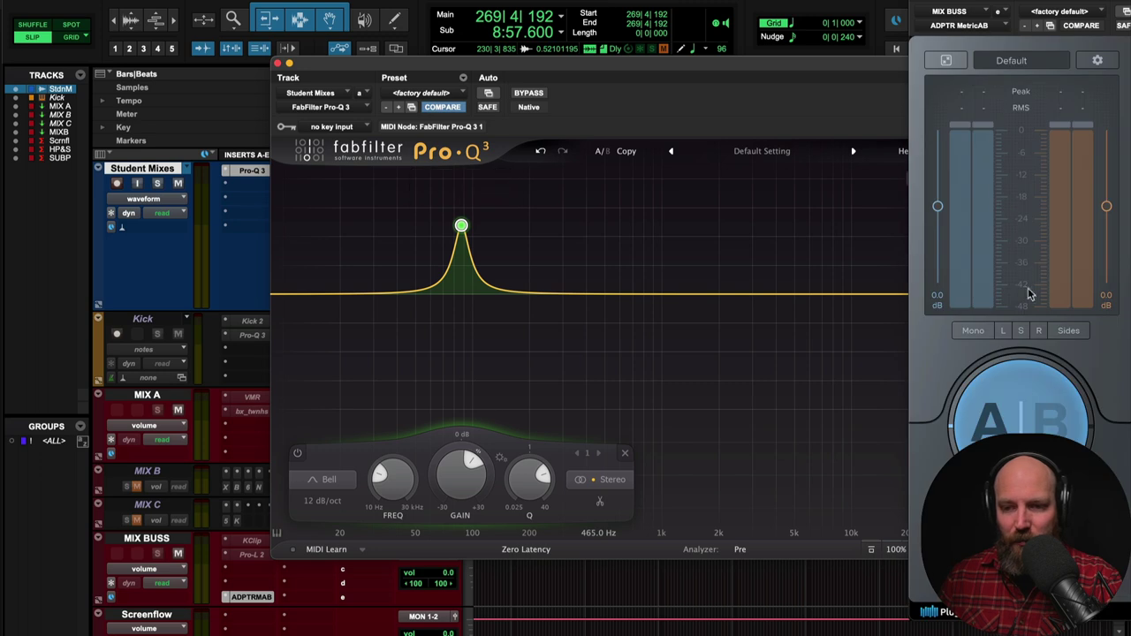
pyautogui.press('space')
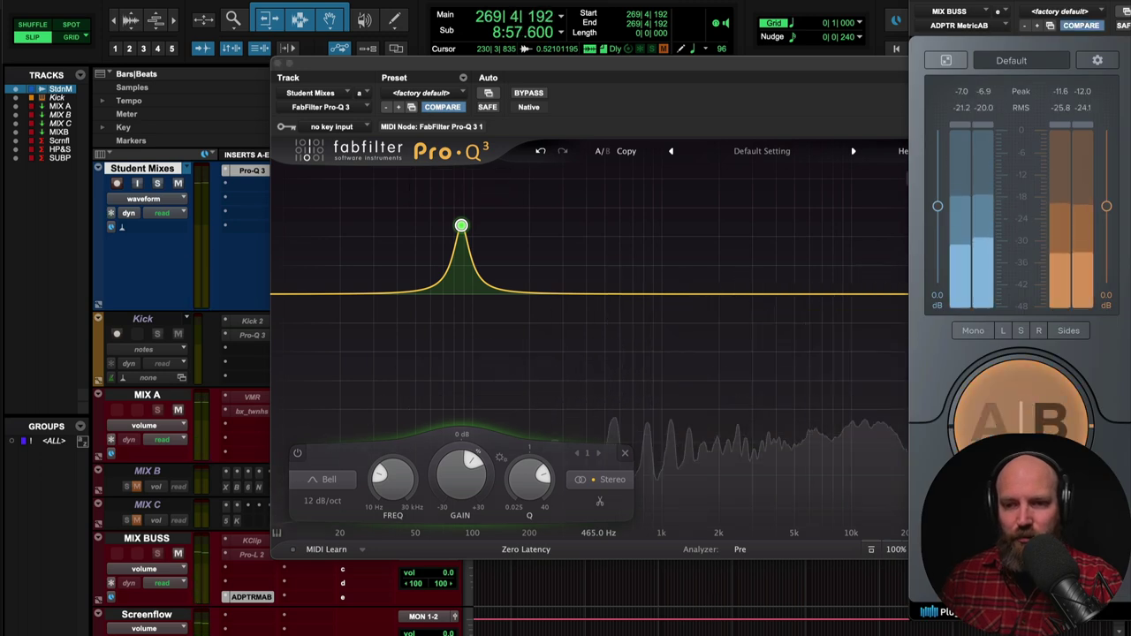
pyautogui.click(945, 60)
pyautogui.click(644, 289)
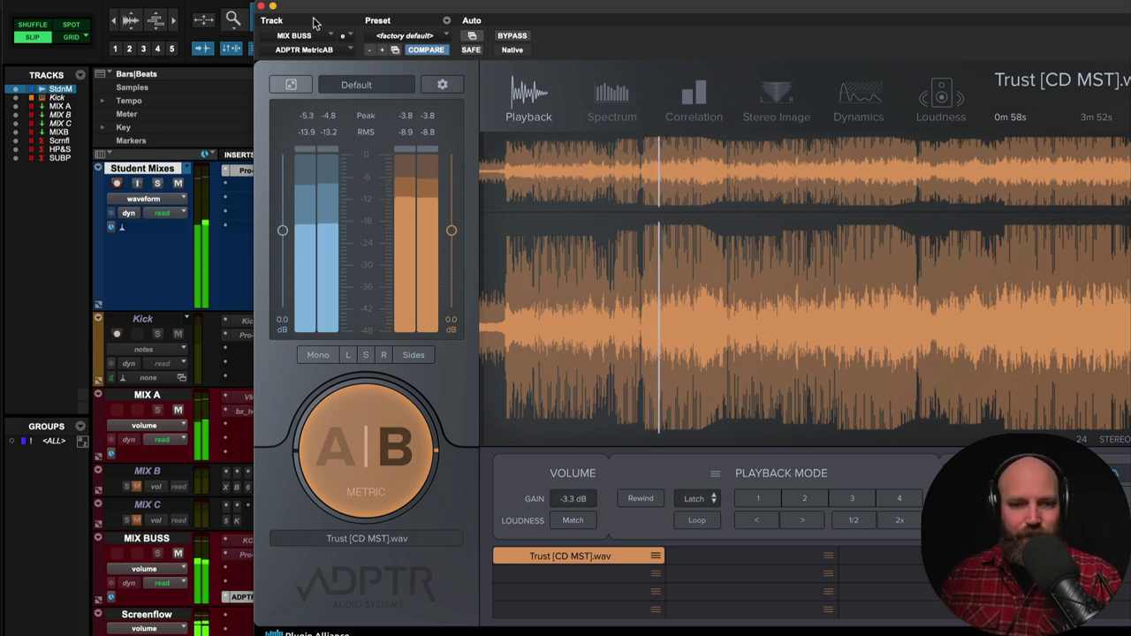
pyautogui.moveTo(312, 21); pyautogui.dragTo(962, 3)
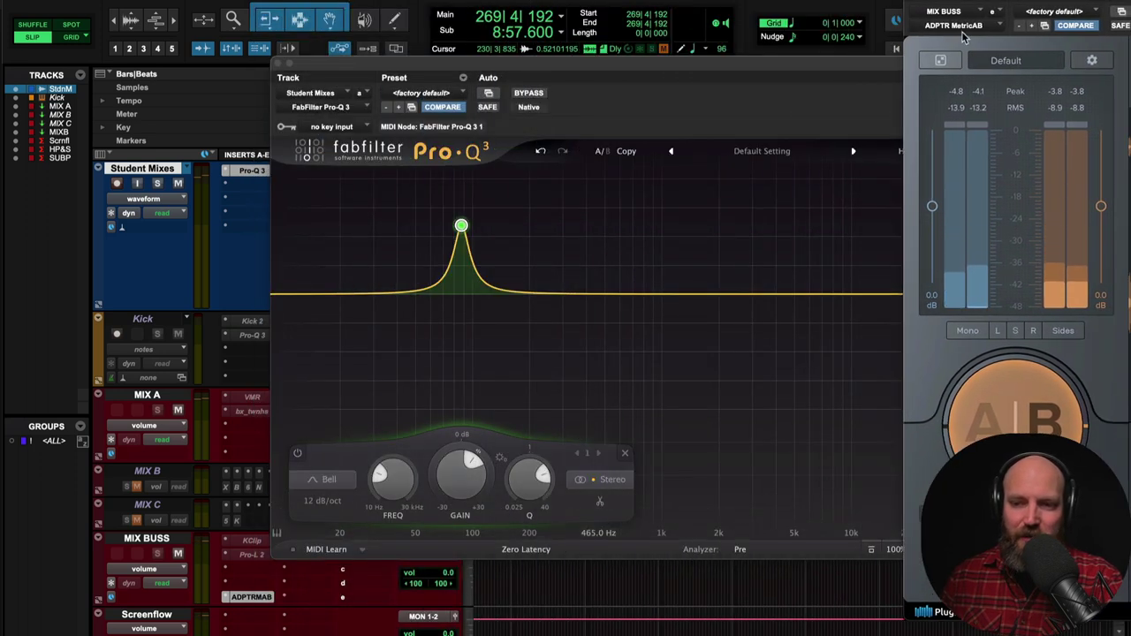
pyautogui.click(966, 27)
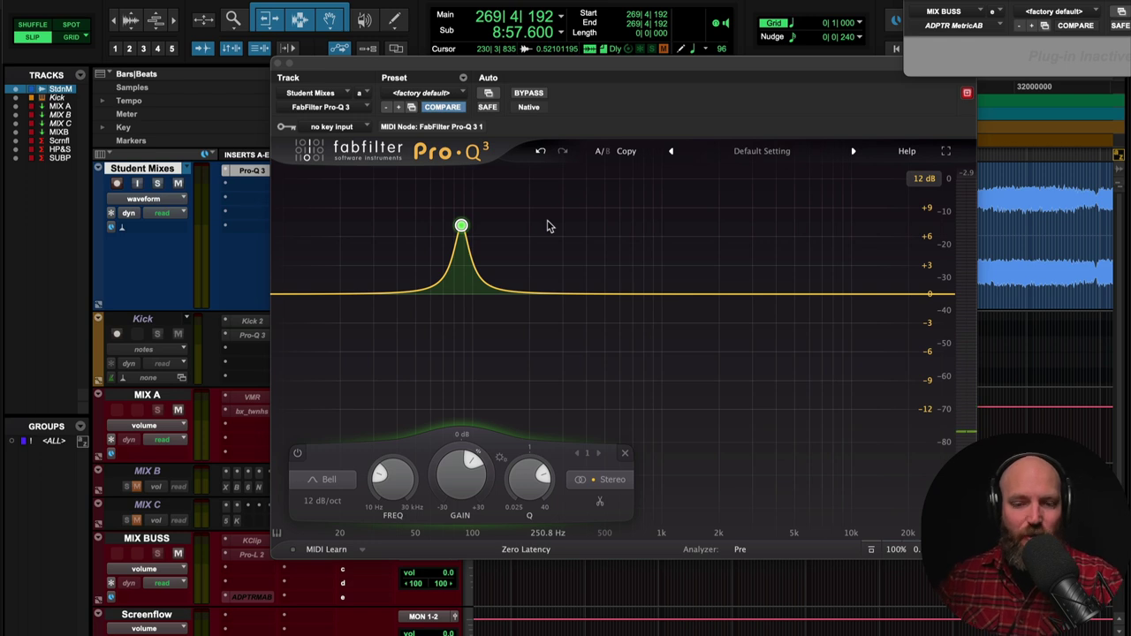
# - Audition the 87 Hz bass boost, pull the bell down, then delete the band
pyautogui.moveTo(463, 228)
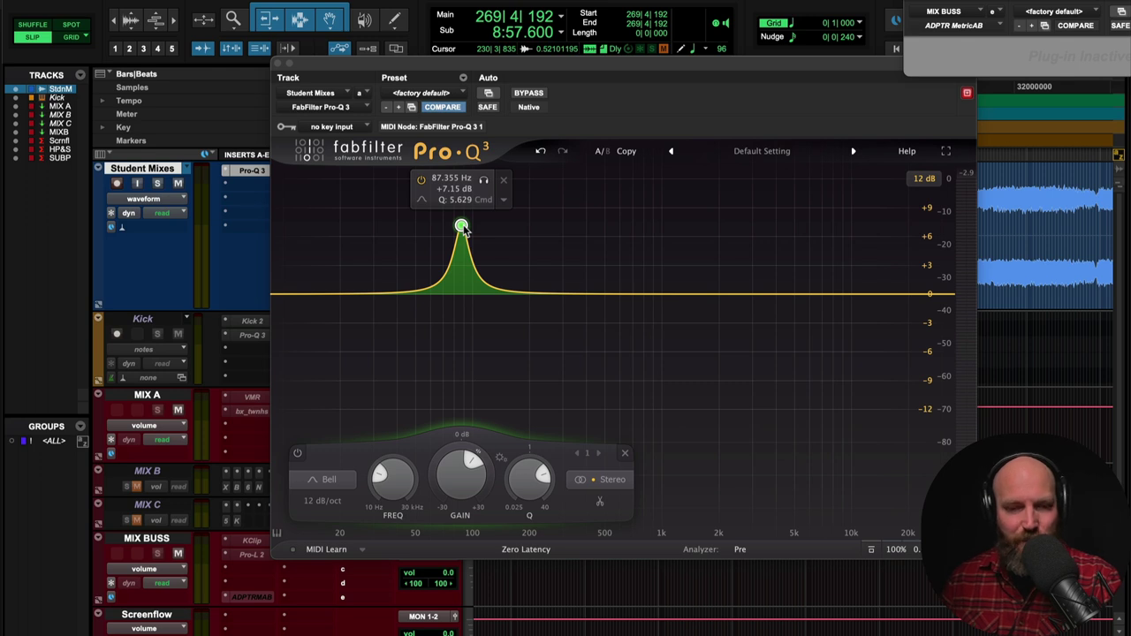
pyautogui.press('space')
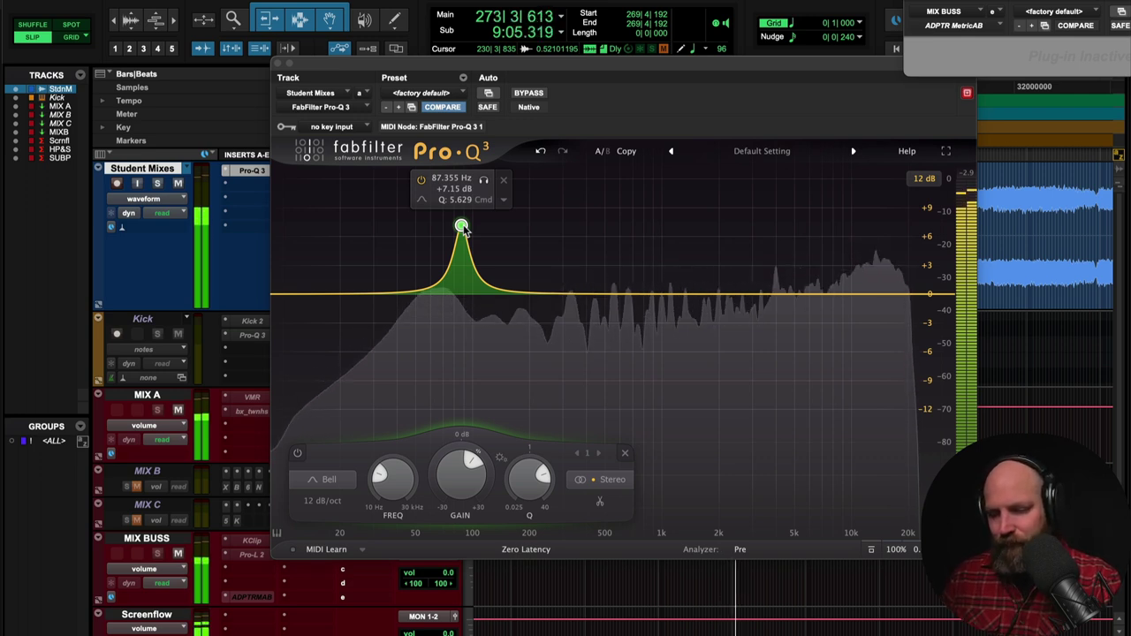
pyautogui.press('space')
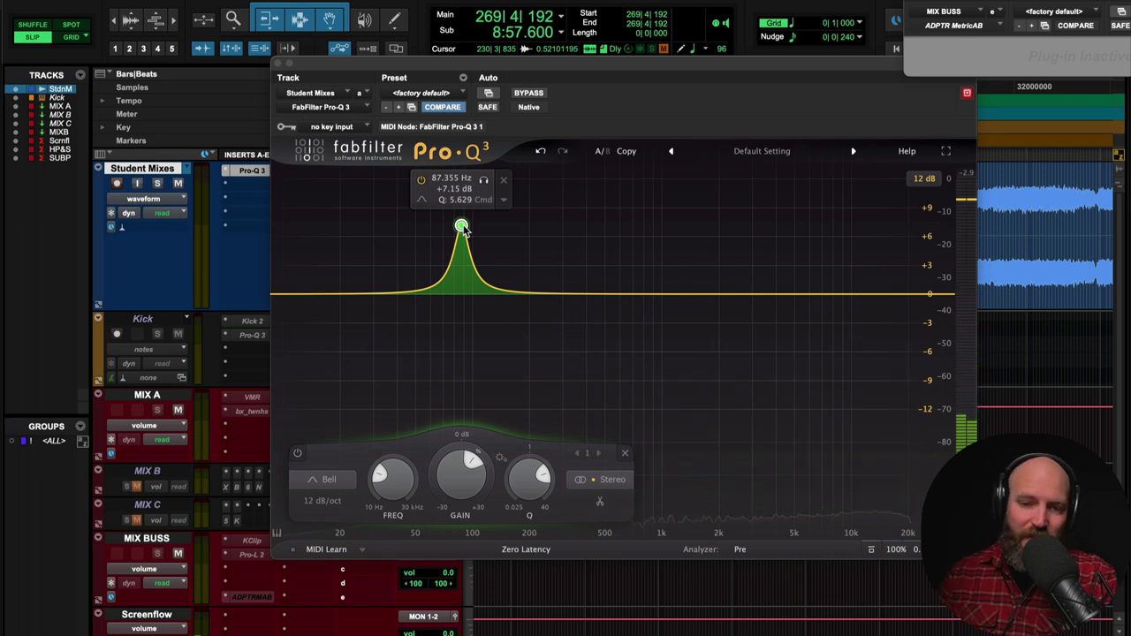
pyautogui.moveTo(463, 228); pyautogui.dragTo(469, 288)
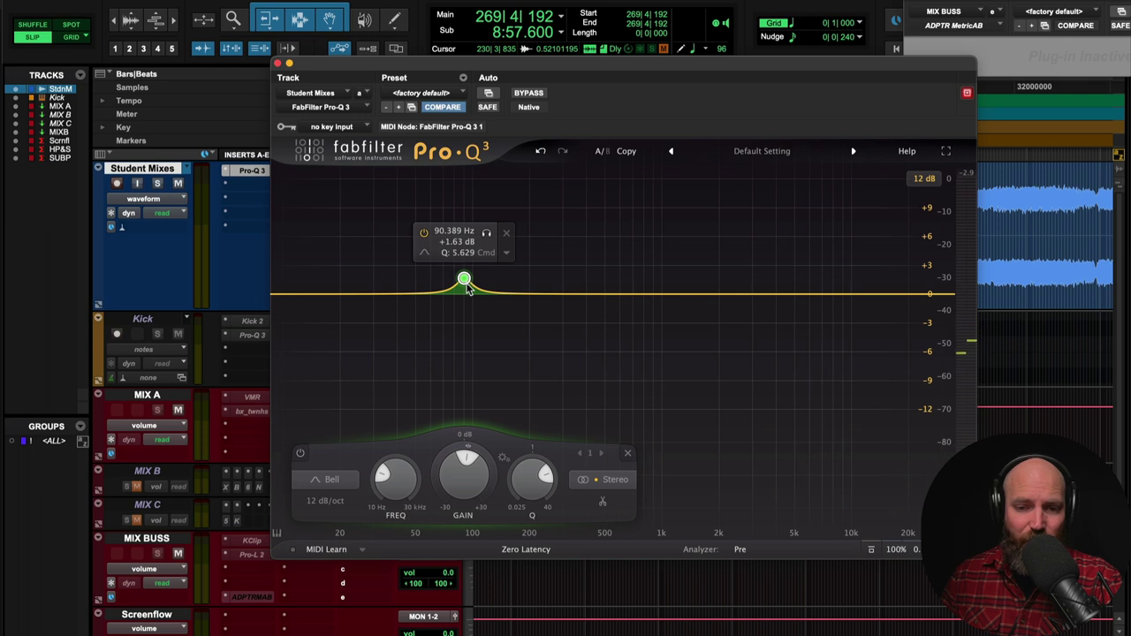
pyautogui.rightClick(464, 281)
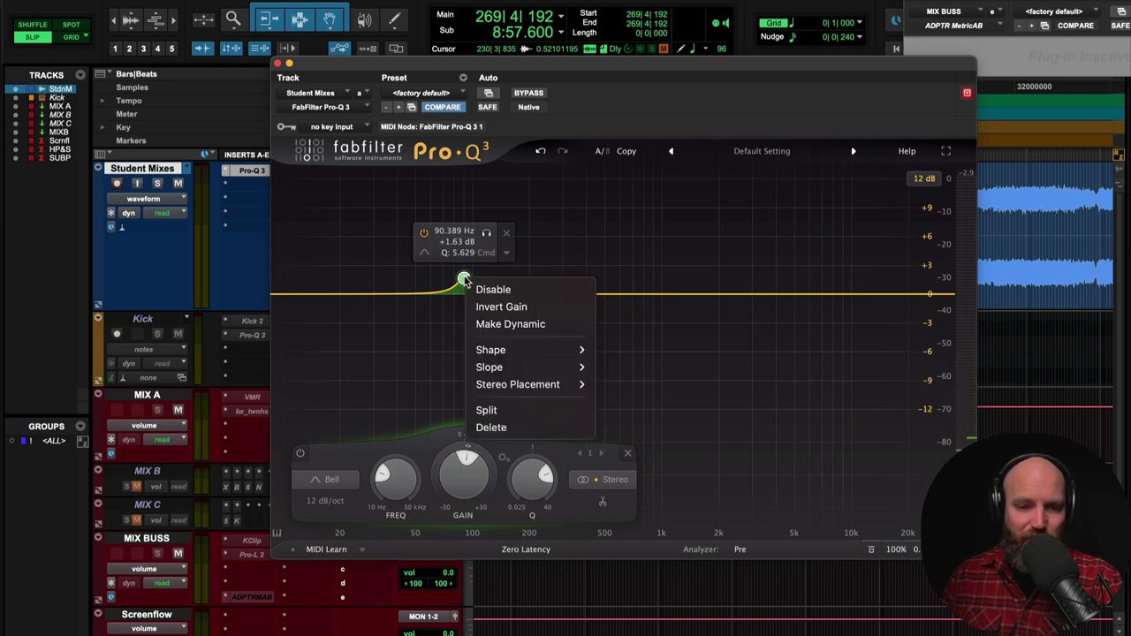
pyautogui.click(511, 428)
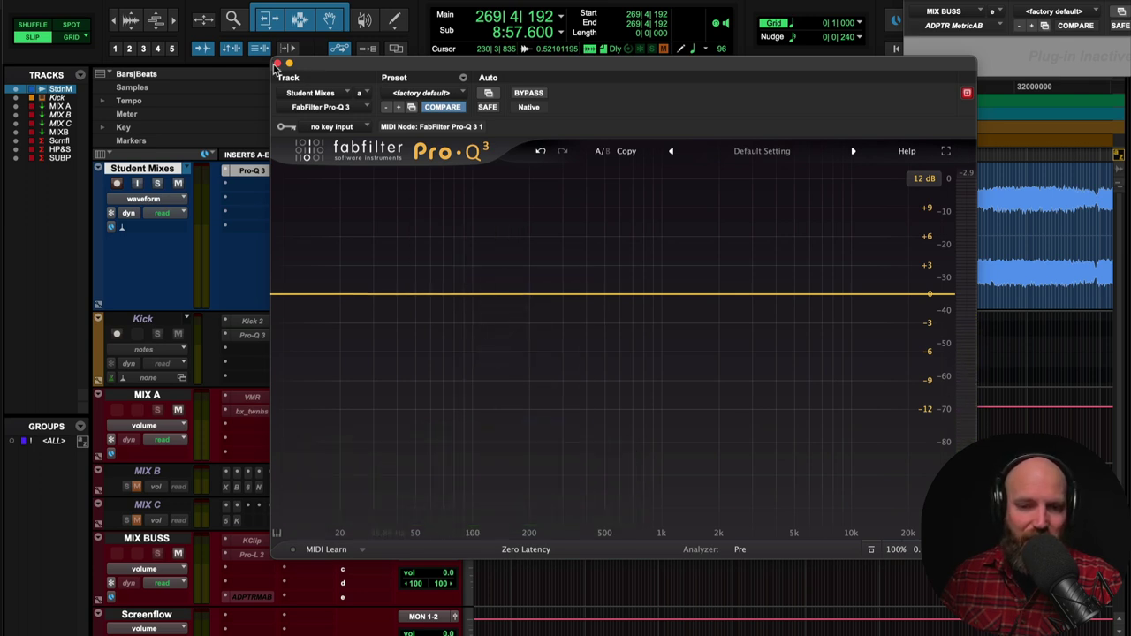
pyautogui.press('super+w')
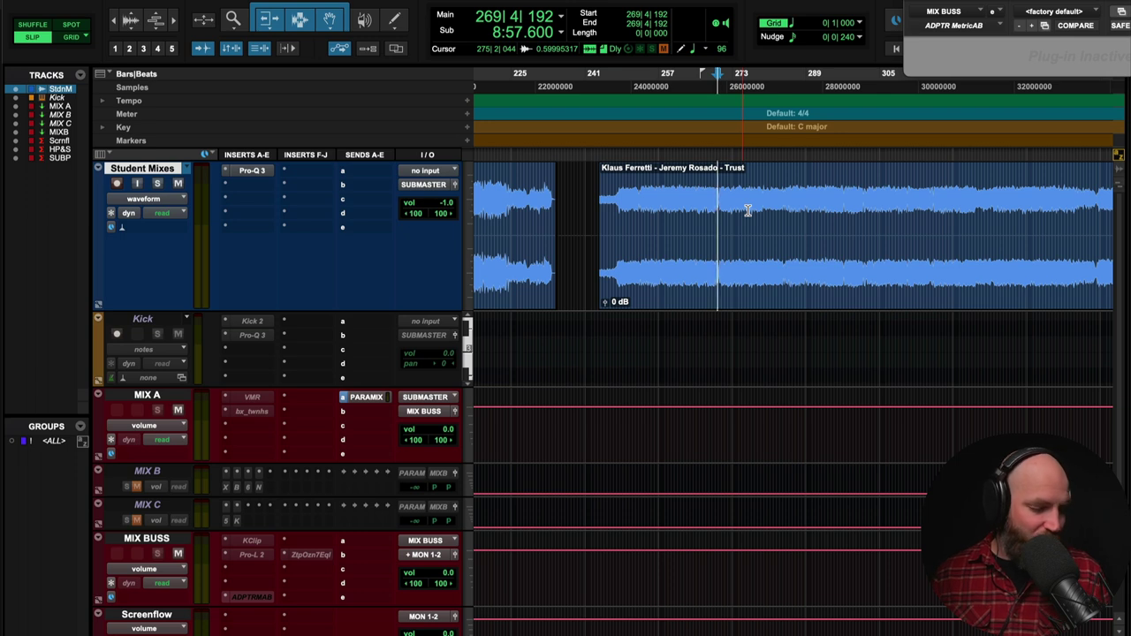
pyautogui.hotkey('ctrl', '[')
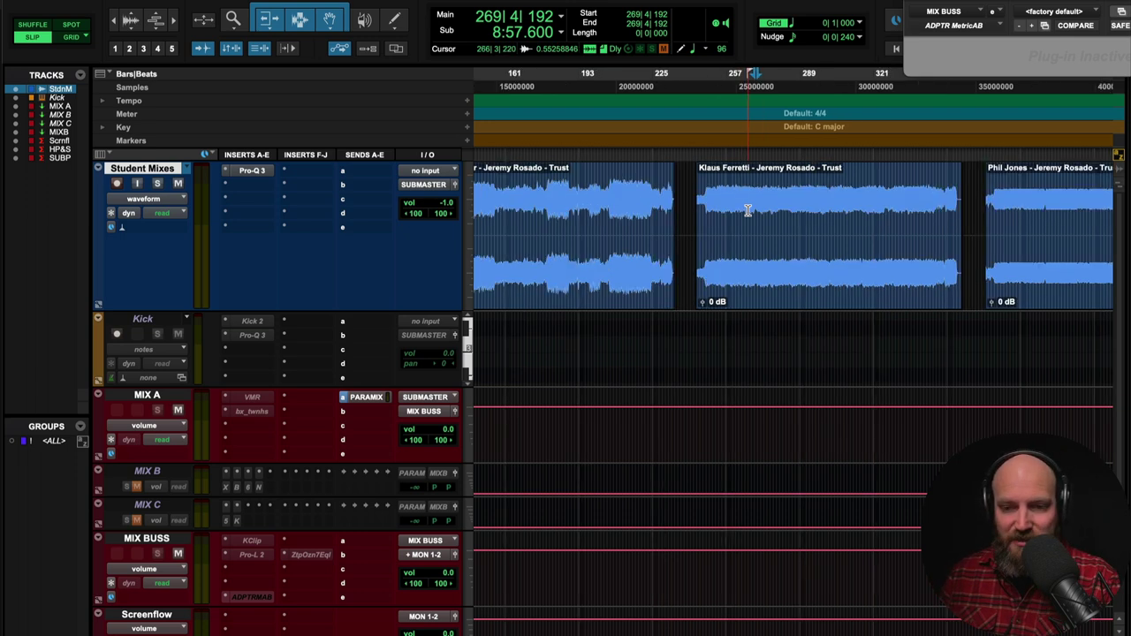
pyautogui.hscroll(3, 748, 210)
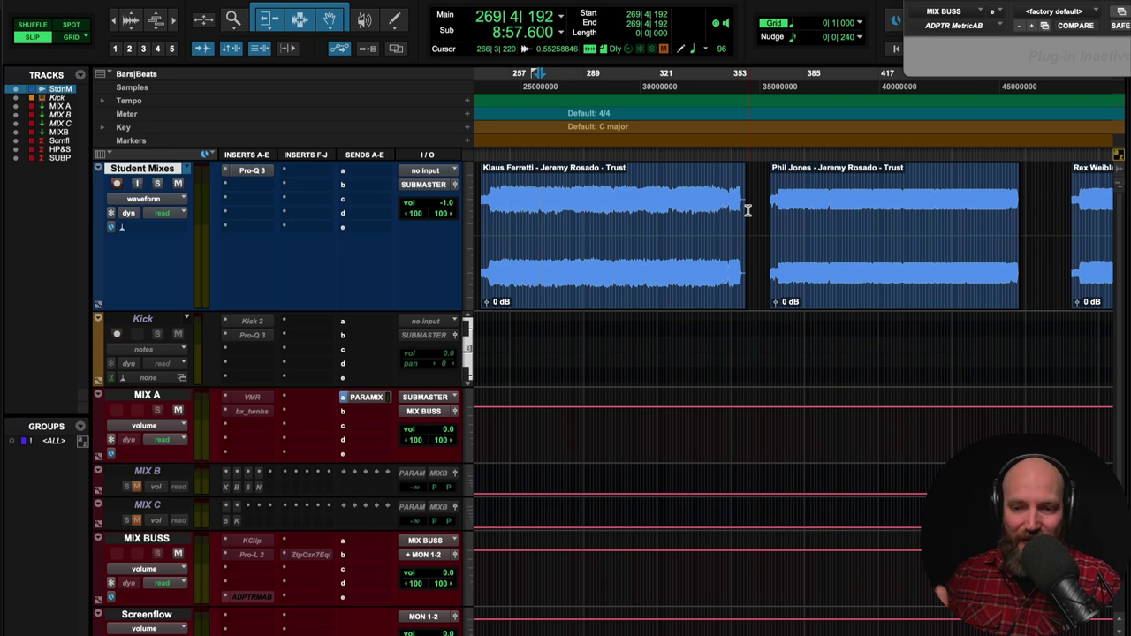
pyautogui.hscroll(1, 747, 210)
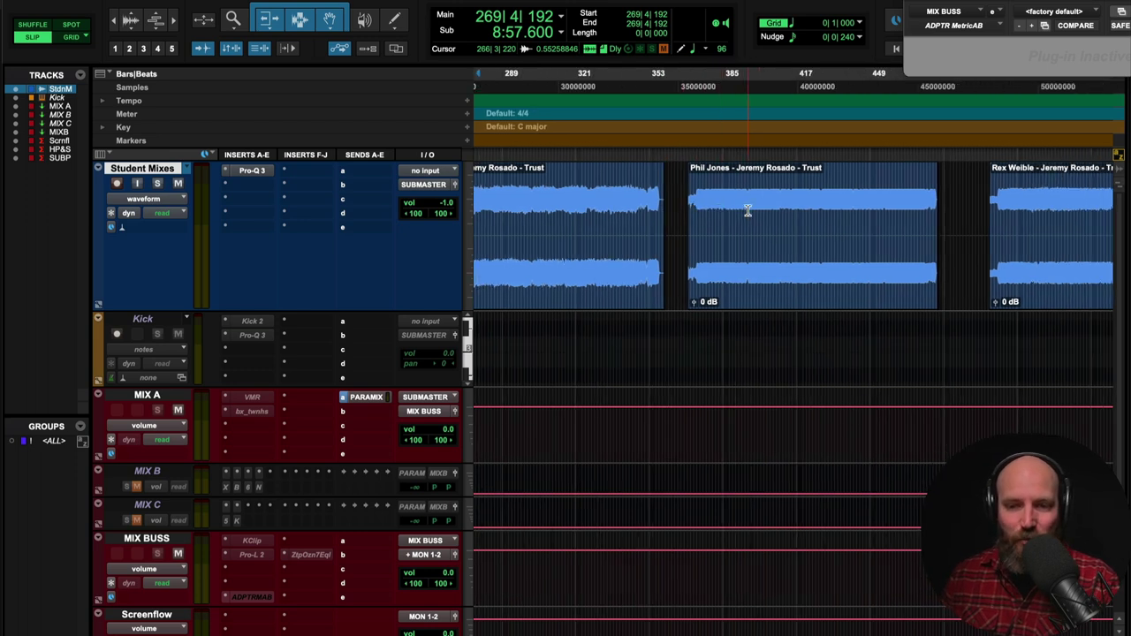
pyautogui.hscroll(1, 748, 210)
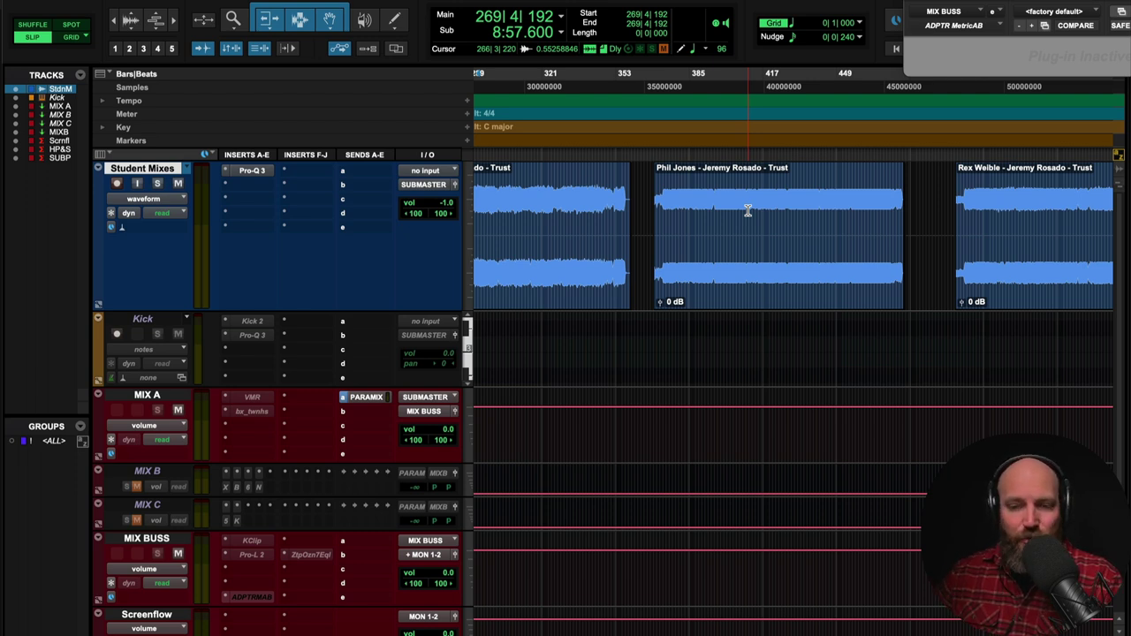
pyautogui.click(636, 212)
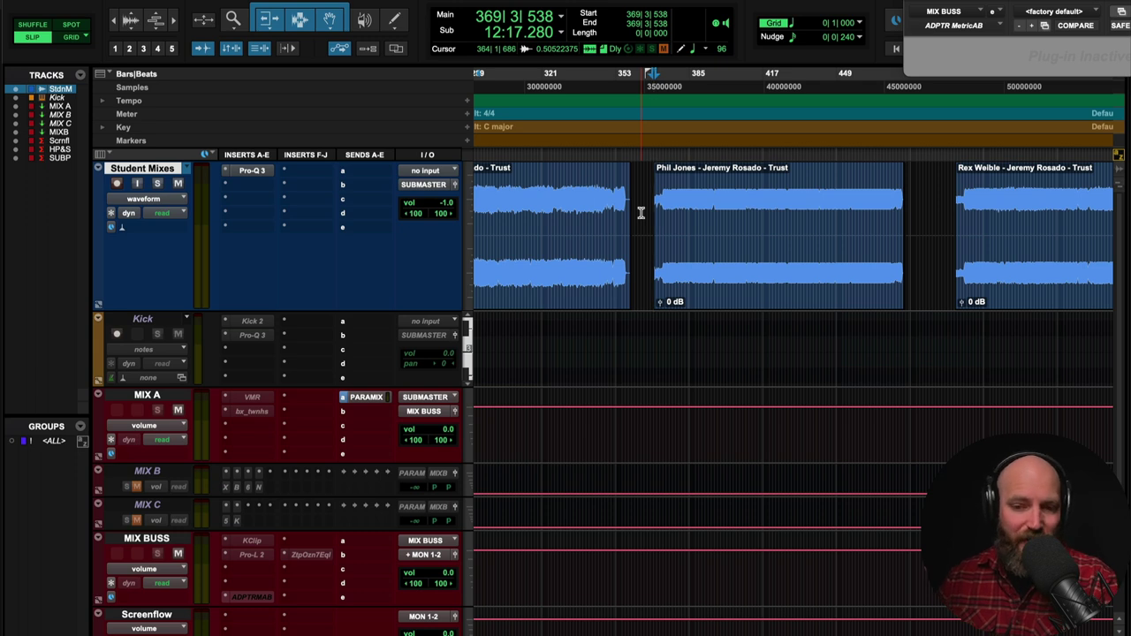
pyautogui.hscroll(2, 640, 213)
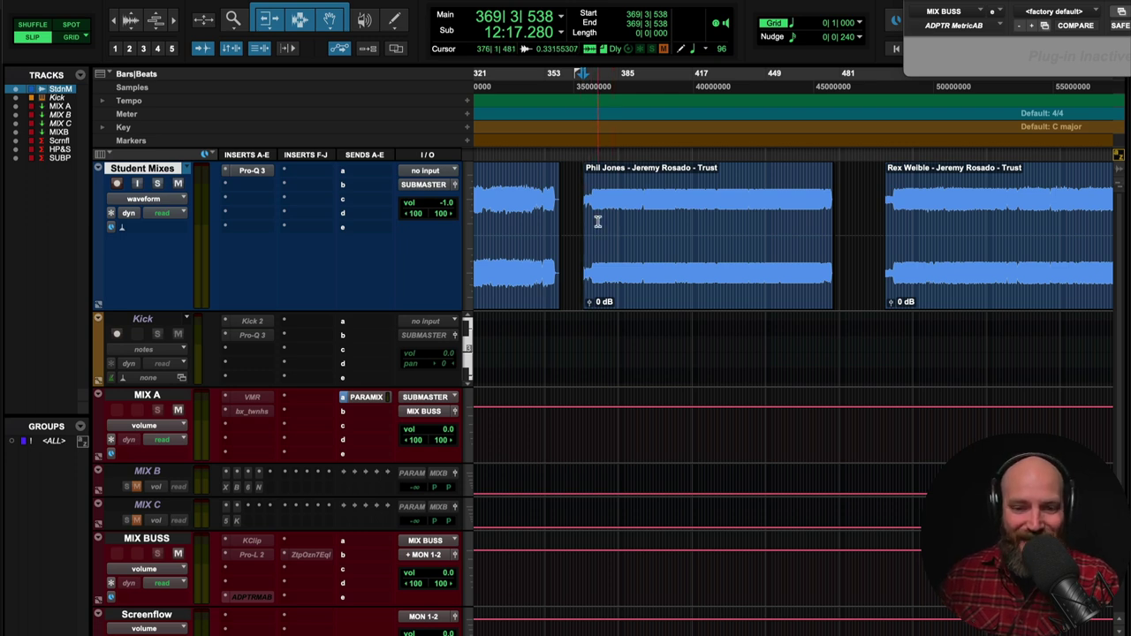
pyautogui.press('space')
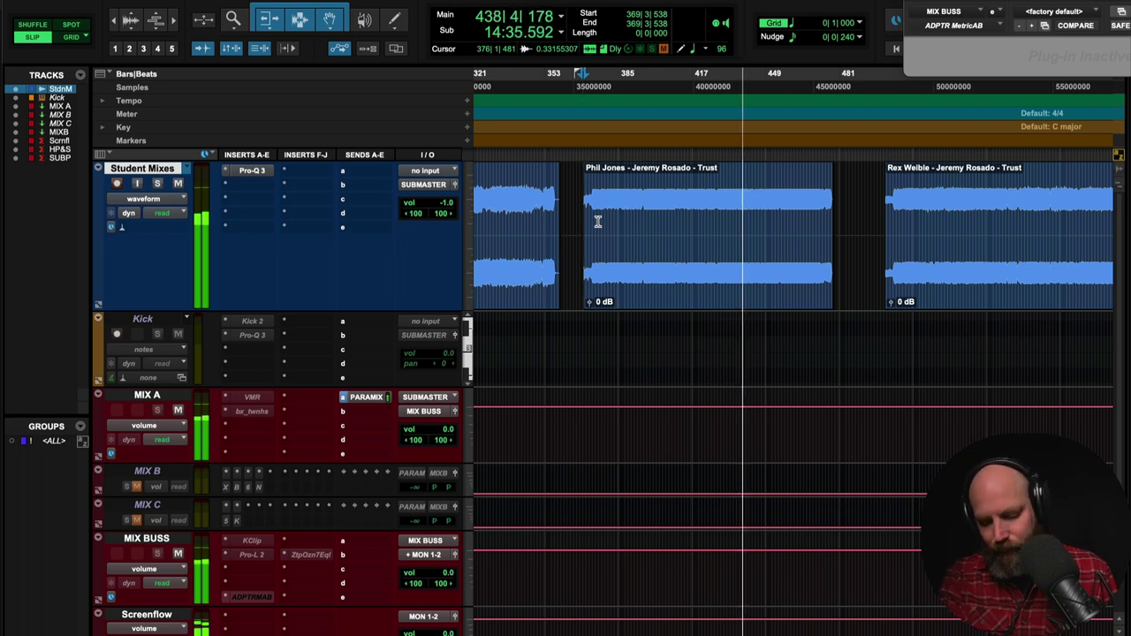
pyautogui.press('space')
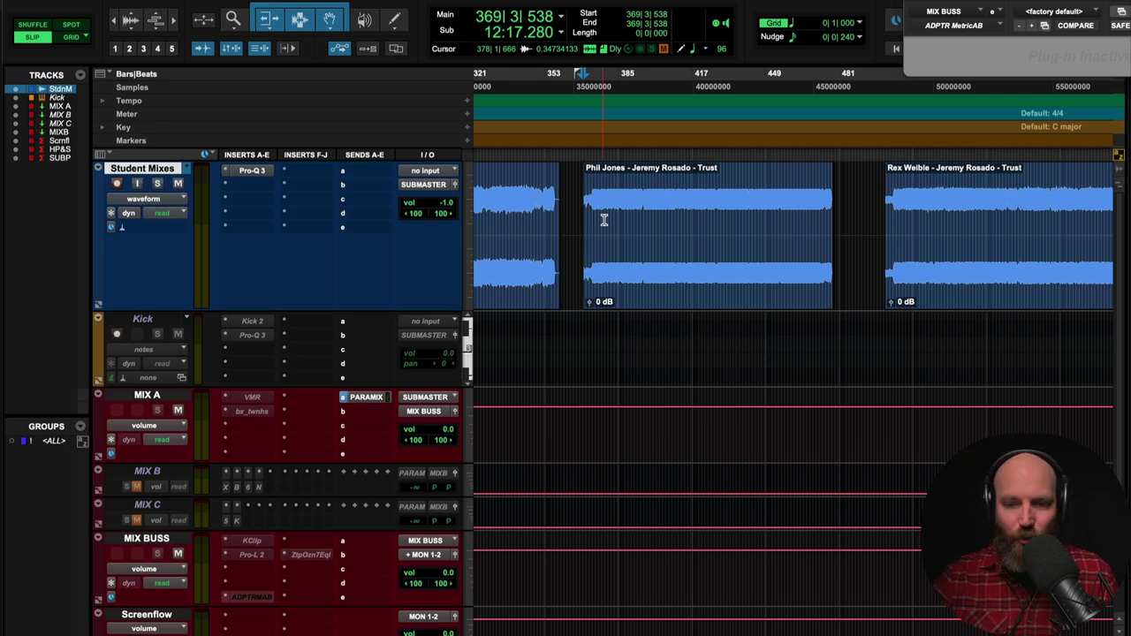
# - Place the play start at 388|4|018 in the student mix and select MIX A
pyautogui.moveTo(607, 220); pyautogui.dragTo(765, 228)
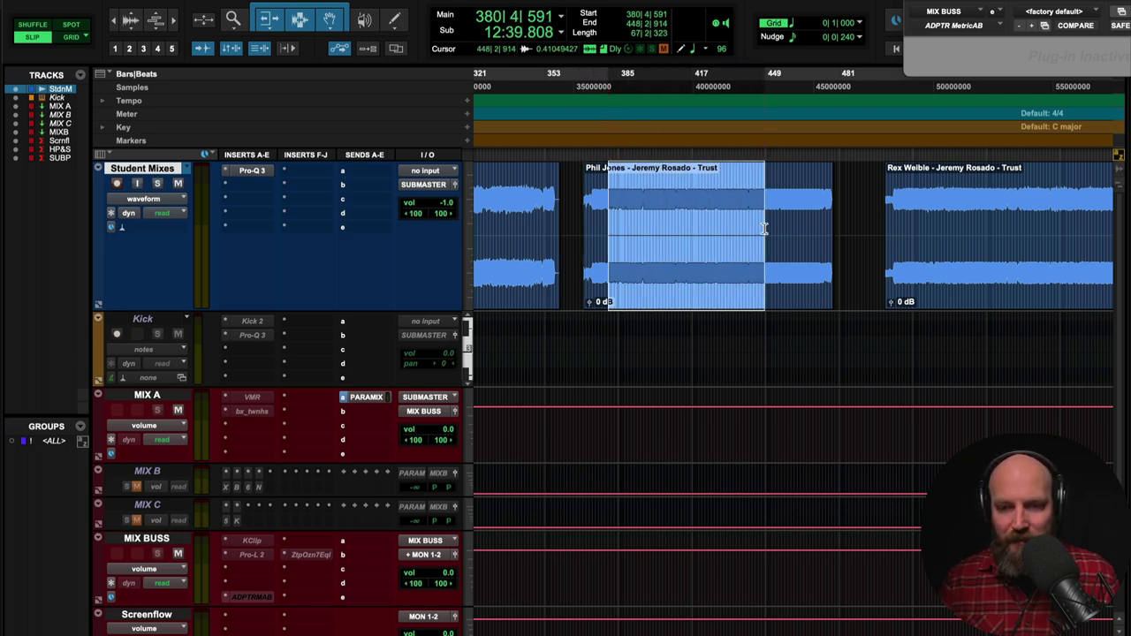
pyautogui.click(627, 228)
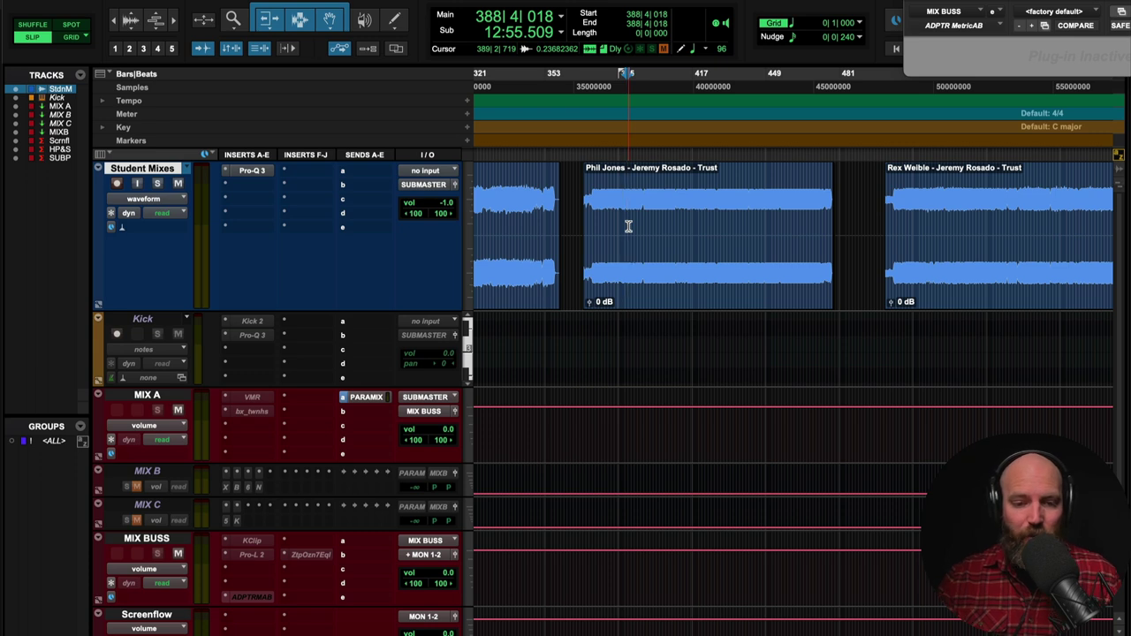
pyautogui.click(173, 397)
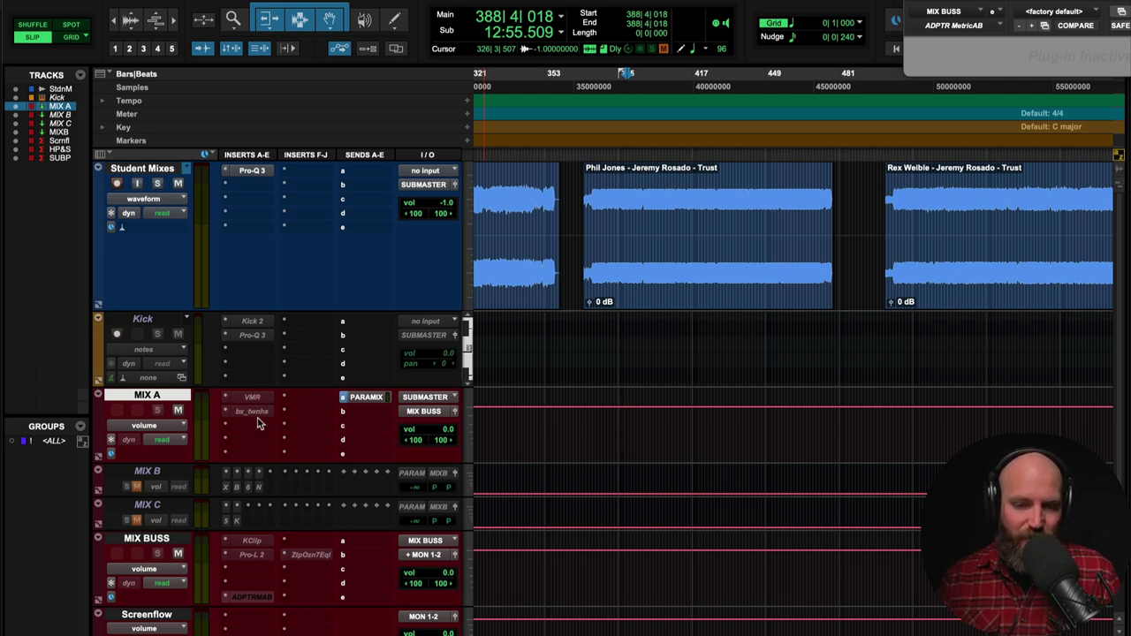
# - Select MIX B, MIX C, then MIX B again, and click into the Student Mixes clip
pyautogui.click(148, 473)
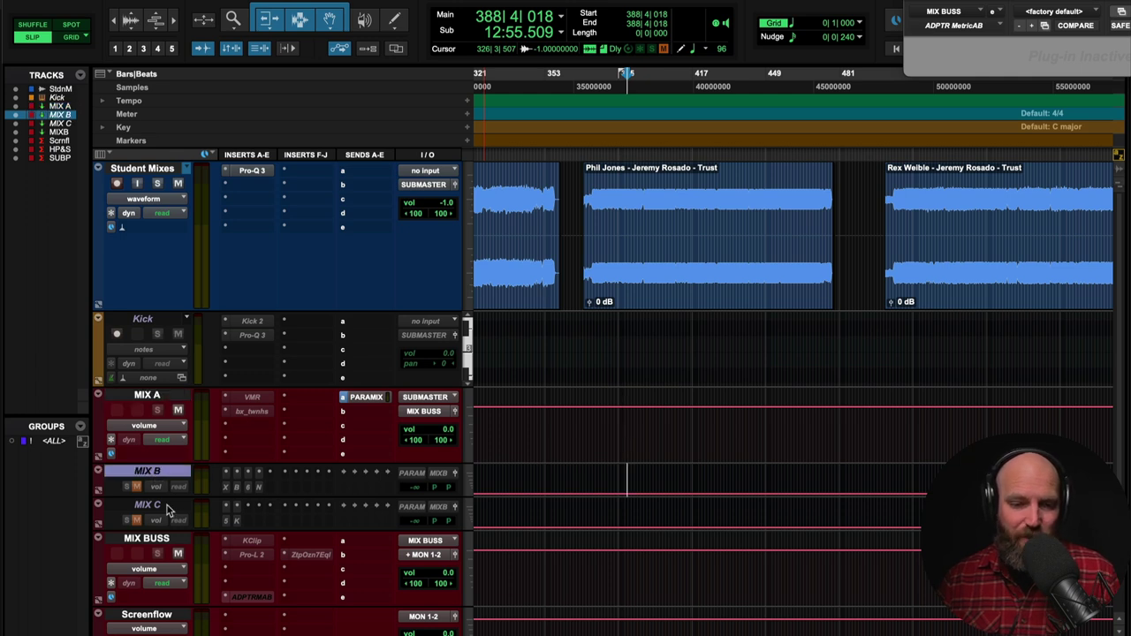
pyautogui.click(160, 507)
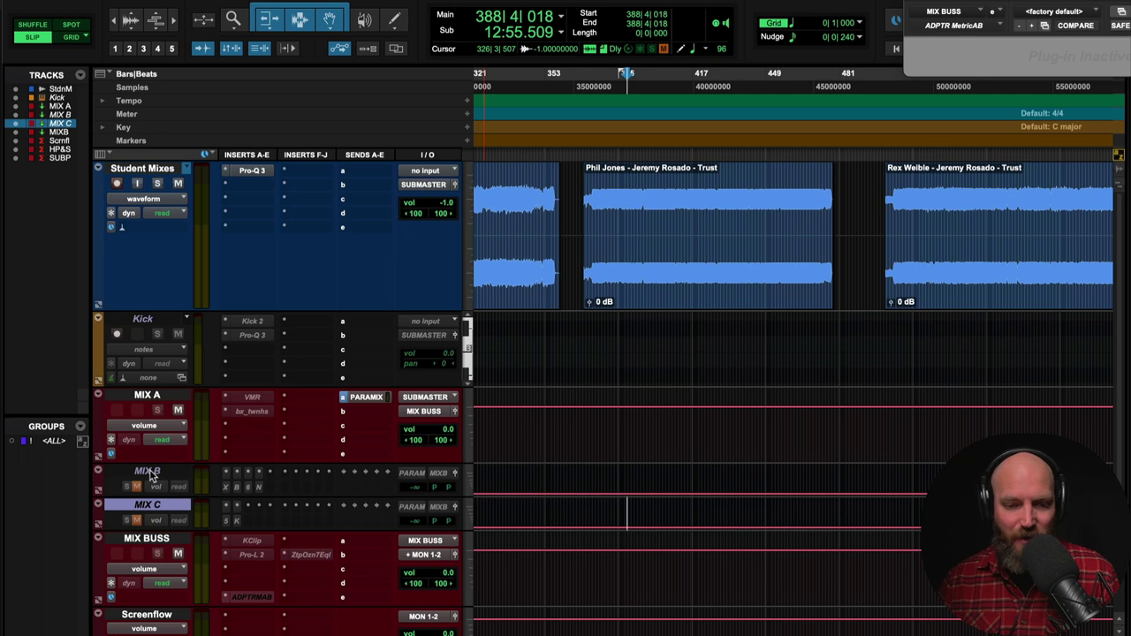
pyautogui.click(148, 473)
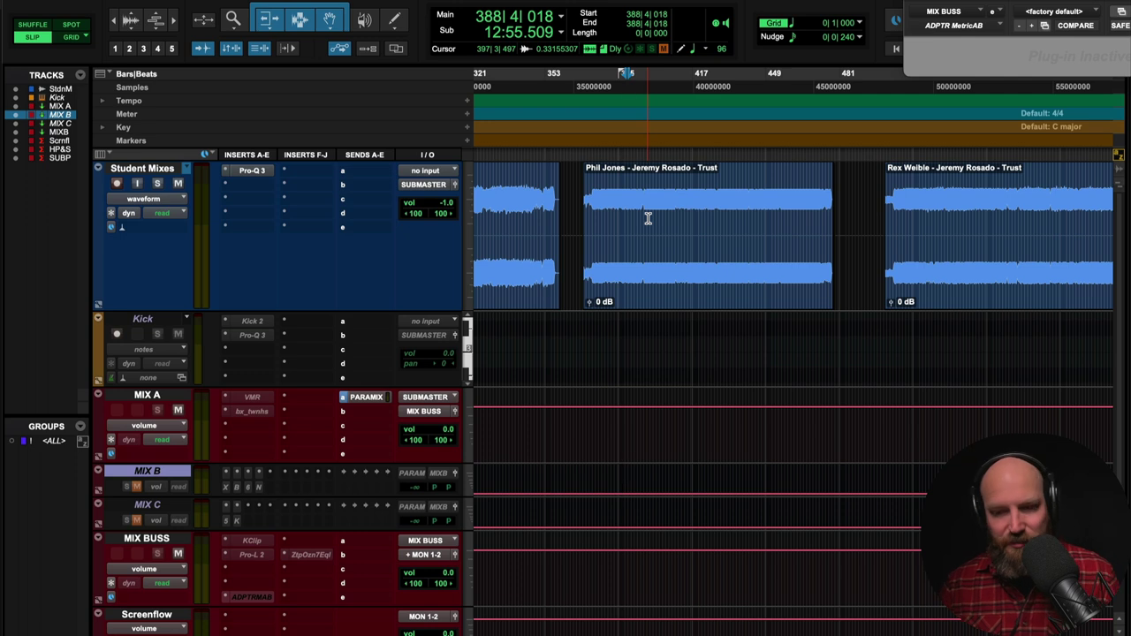
pyautogui.click(576, 223)
# - Zoom in and audition from bar 372, skipping to bars 377 and 374
pyautogui.press('Tab')
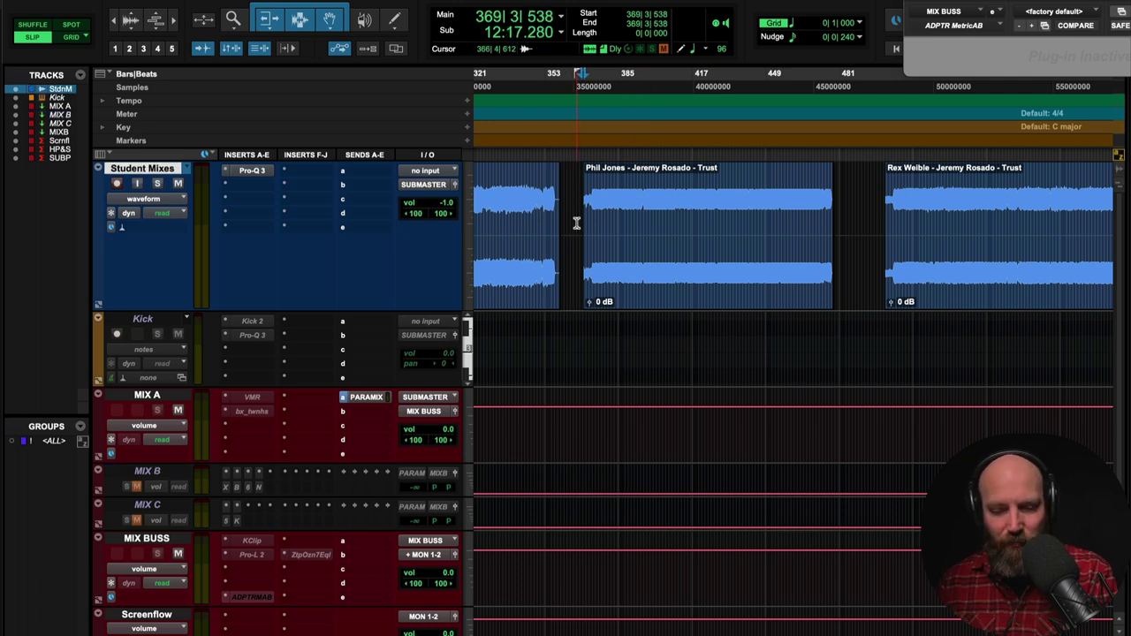
pyautogui.press('r')
pyautogui.press('r')
pyautogui.press('r')
pyautogui.press('r')
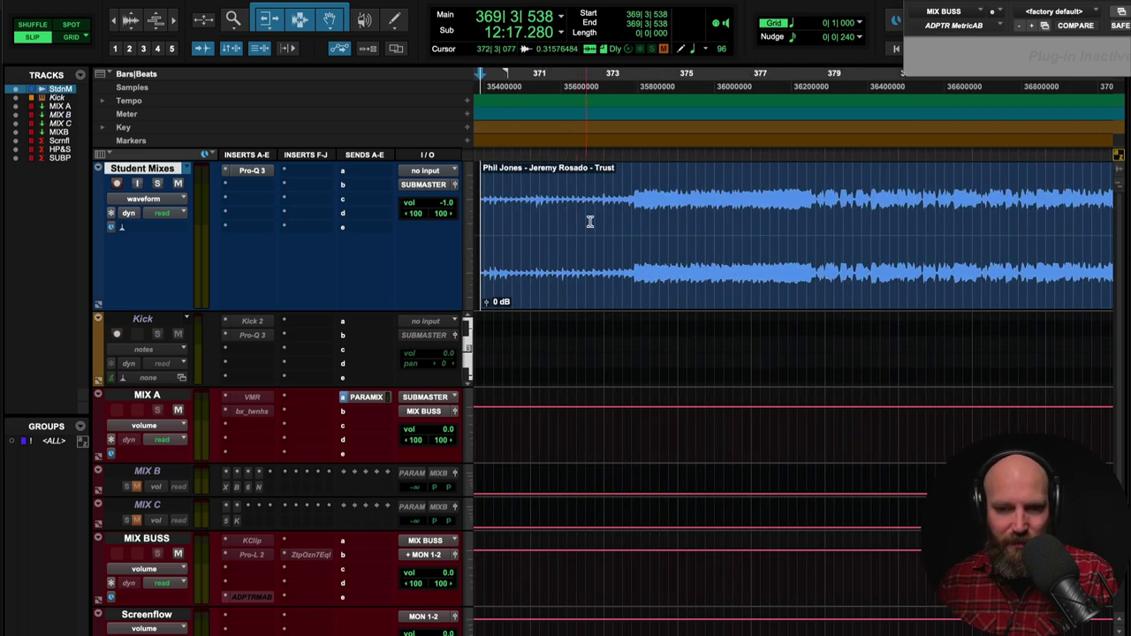
pyautogui.click(600, 219)
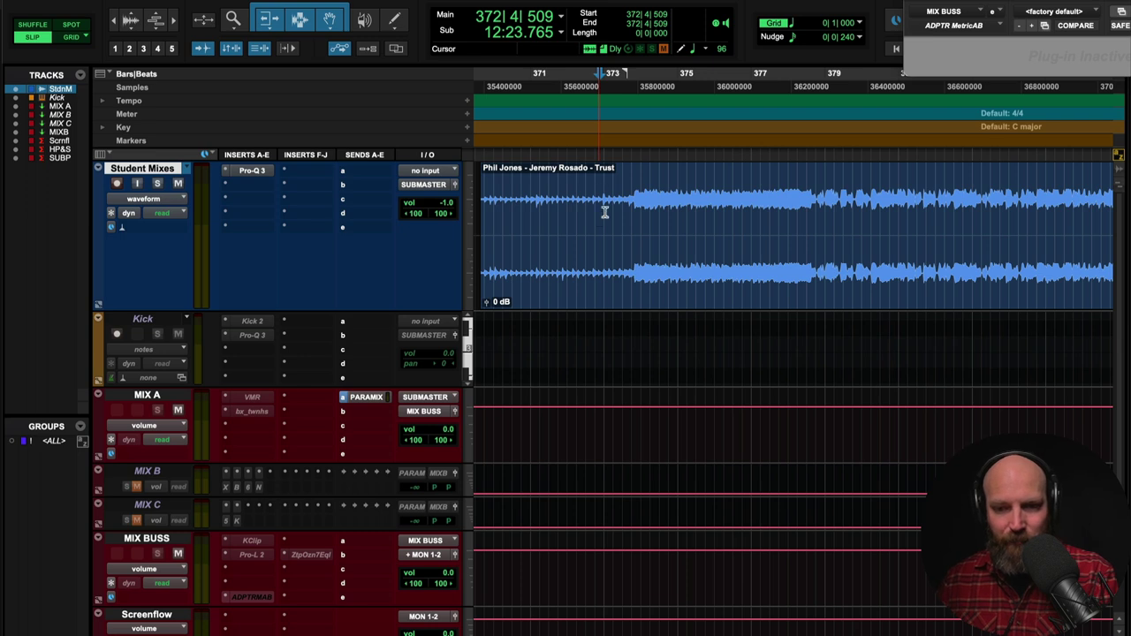
pyautogui.press('space')
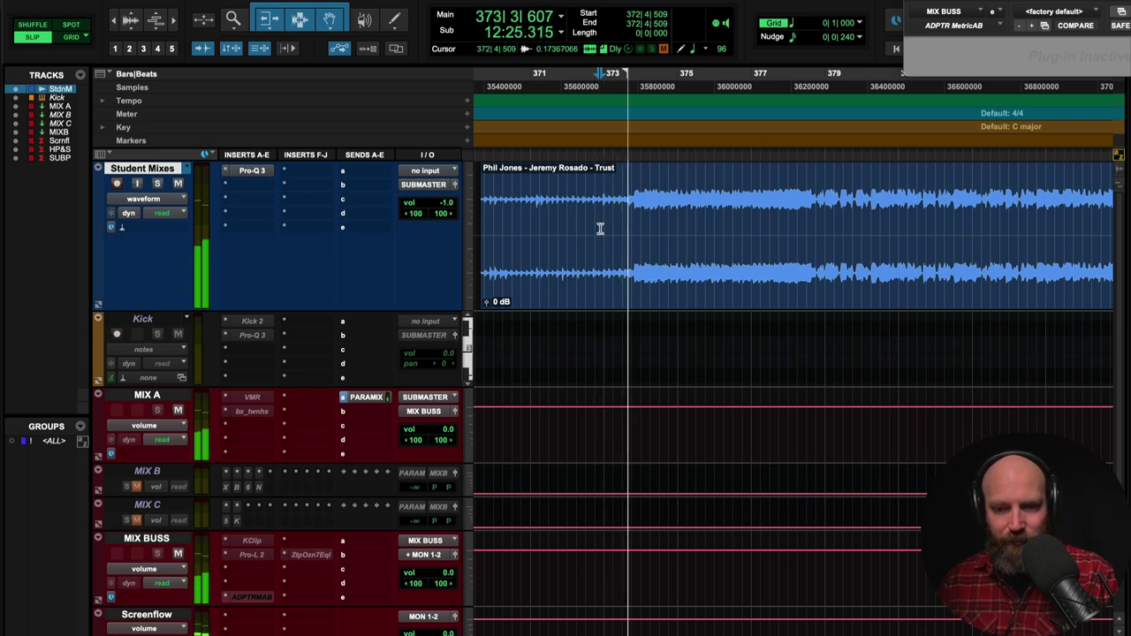
pyautogui.click(770, 222)
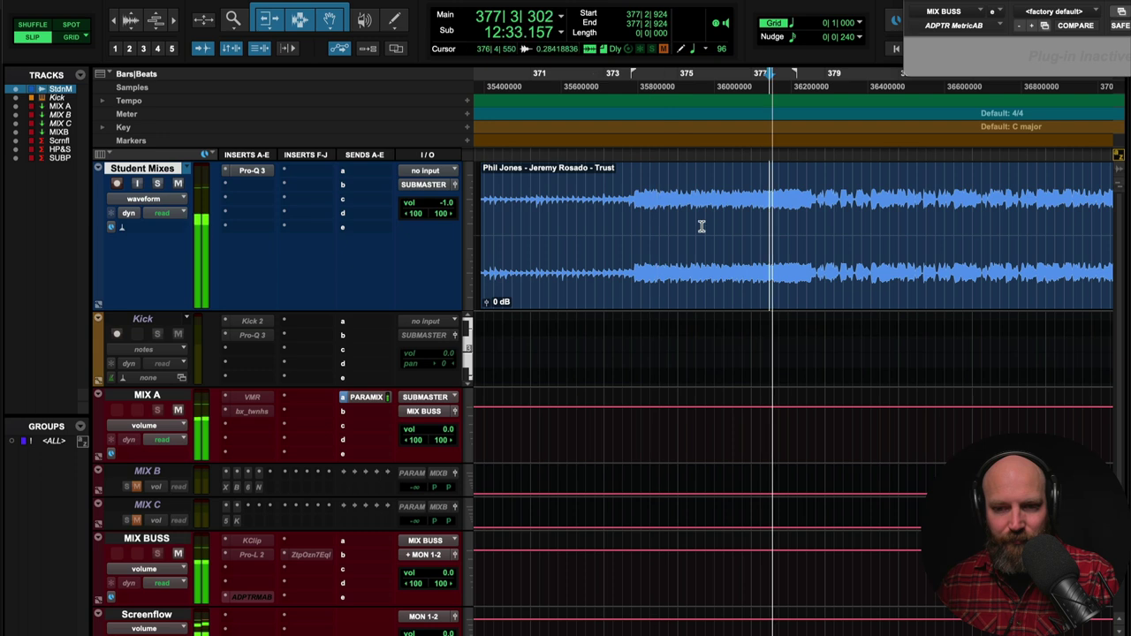
pyautogui.click(654, 222)
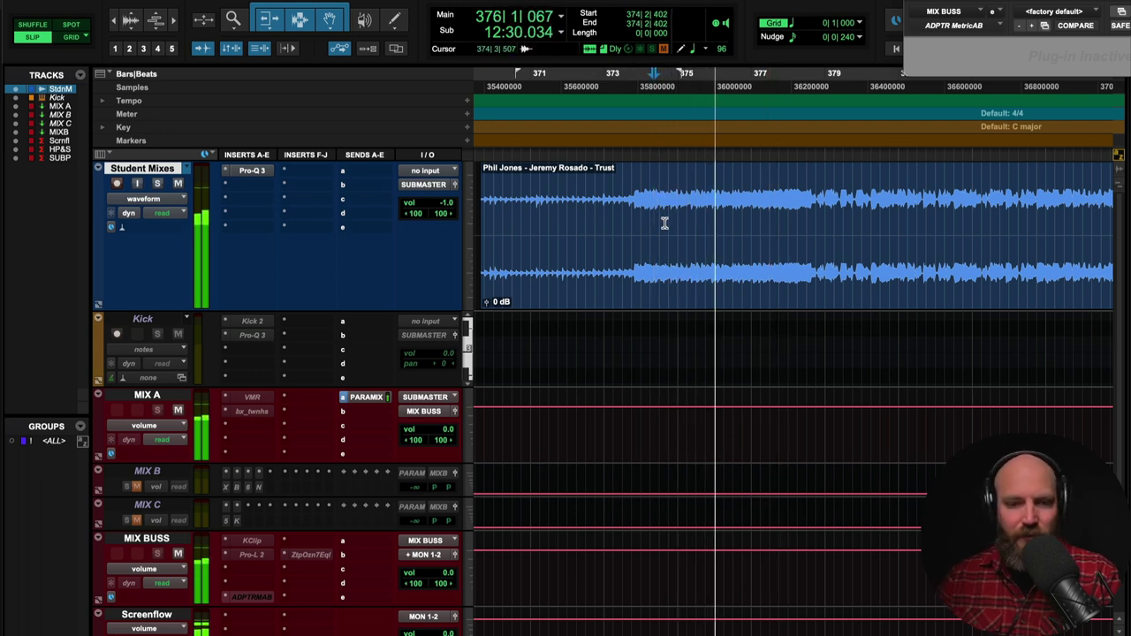
pyautogui.press('space')
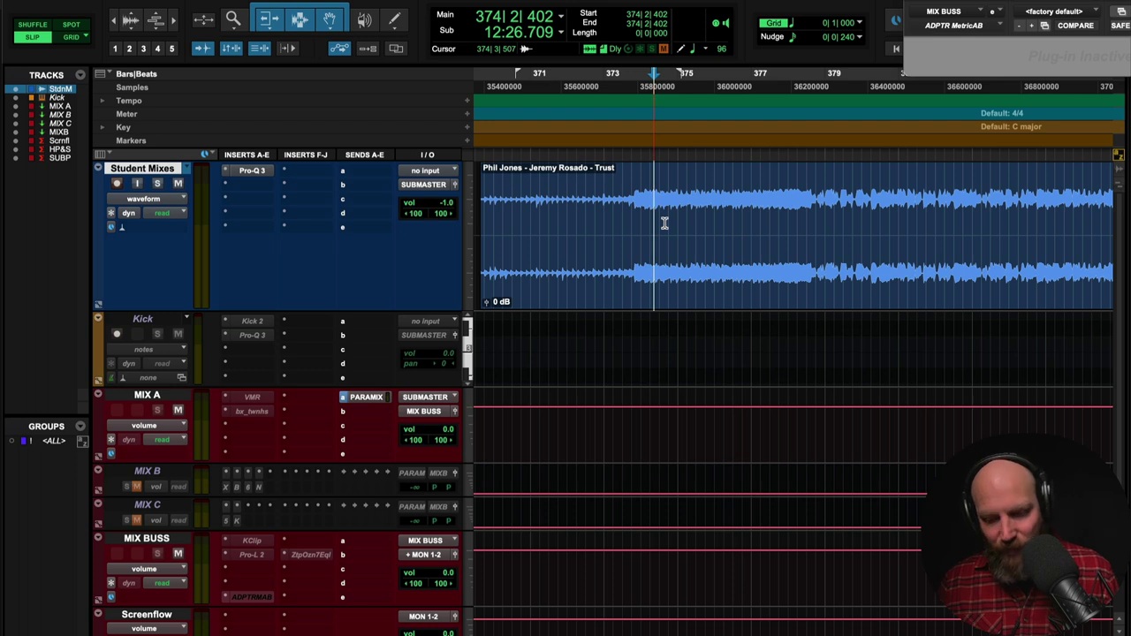
pyautogui.press('r')
pyautogui.press('r')
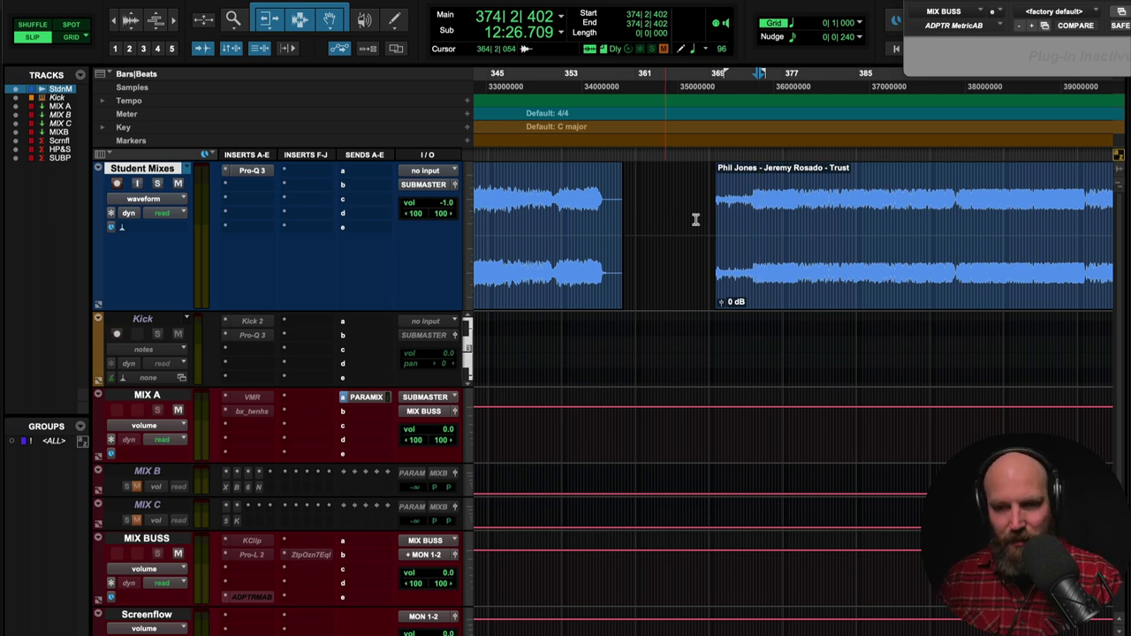
# - Play the mix from bar 379, skipping ahead through bars 383, 389 and 393
pyautogui.click(807, 212)
pyautogui.press('space')
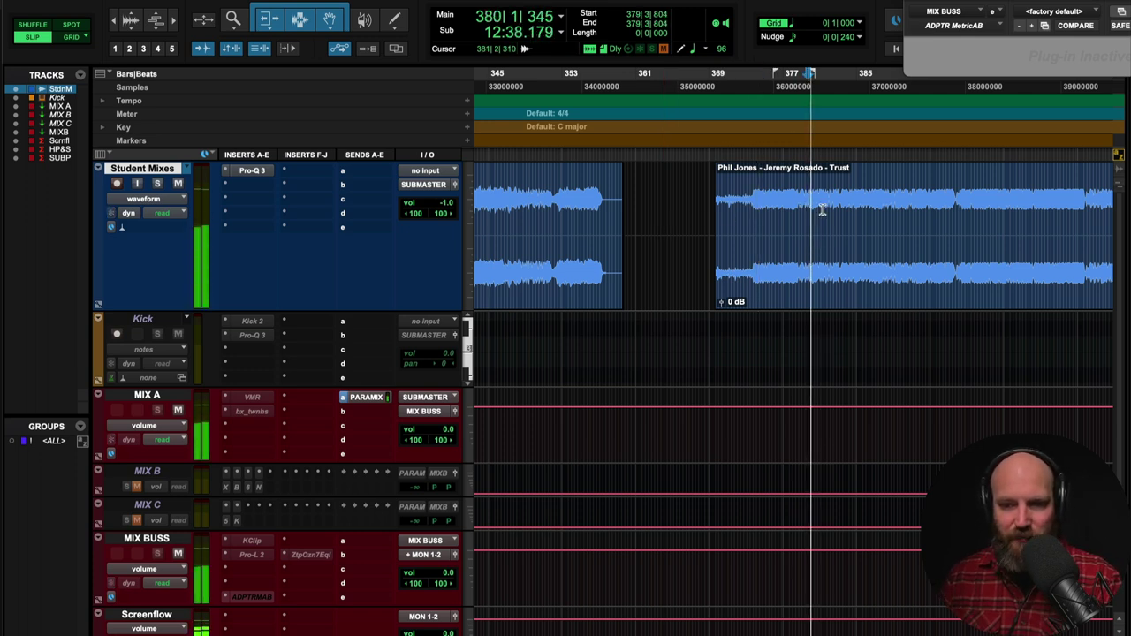
pyautogui.click(841, 209)
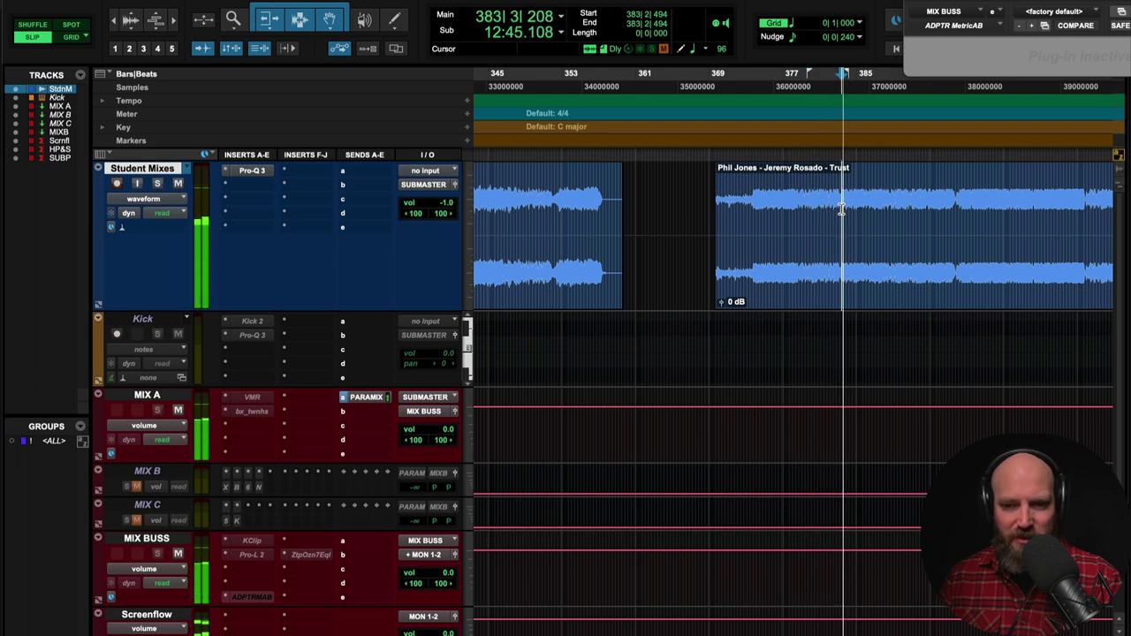
pyautogui.click(899, 205)
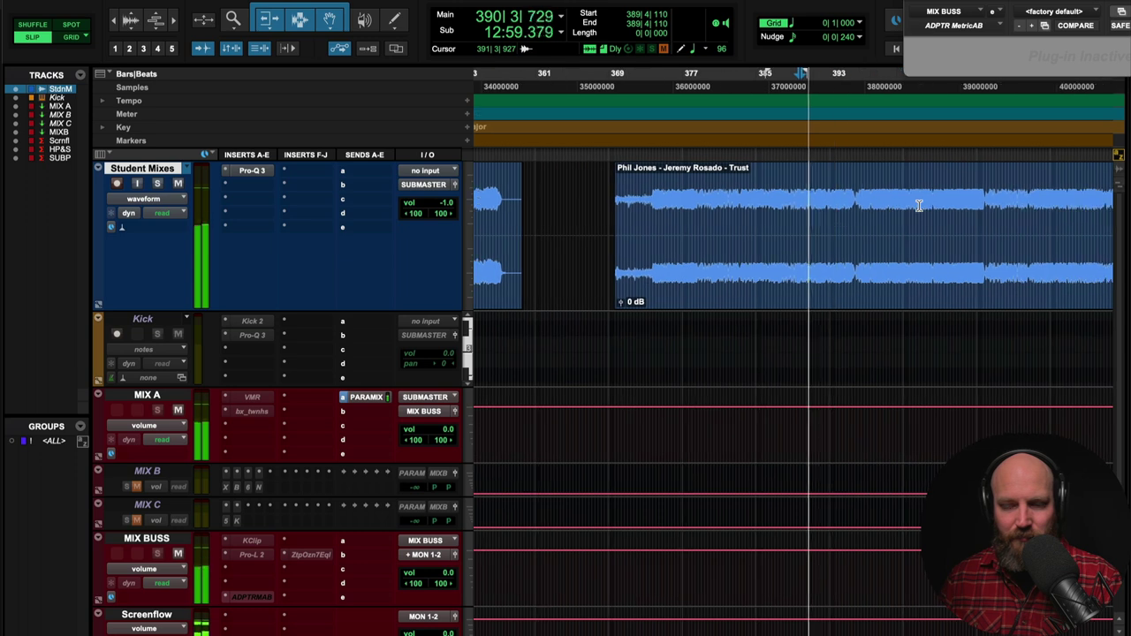
pyautogui.click(833, 208)
pyautogui.press('space')
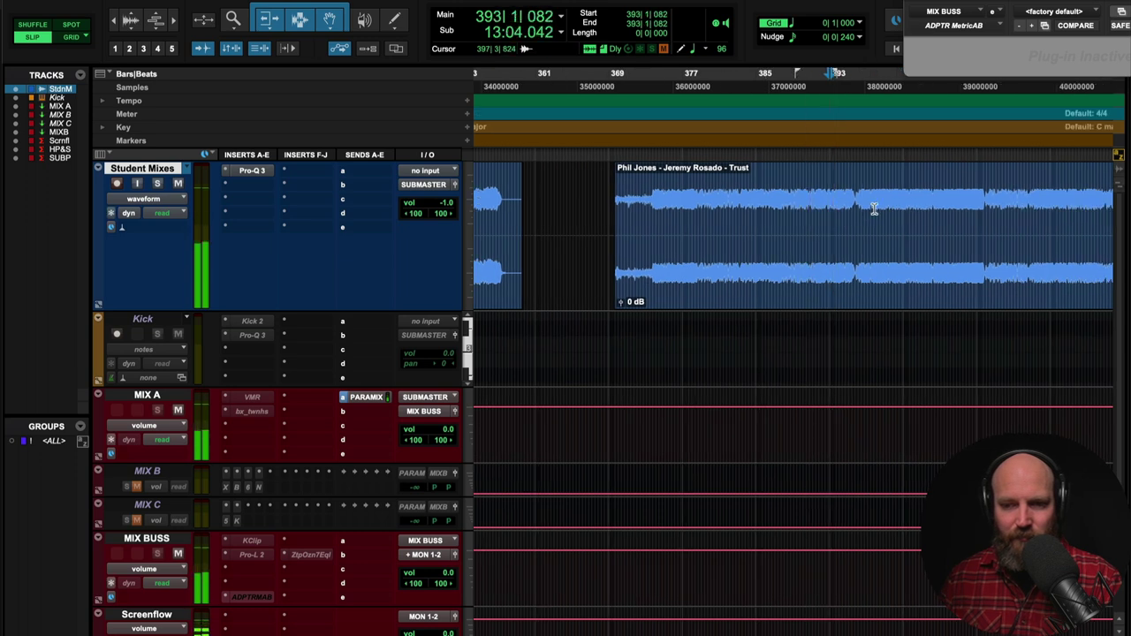
# - Audition from bar 397, jump ahead to bars 406 and 410, then zoom out
pyautogui.click(874, 209)
pyautogui.press('space')
pyautogui.press('space')
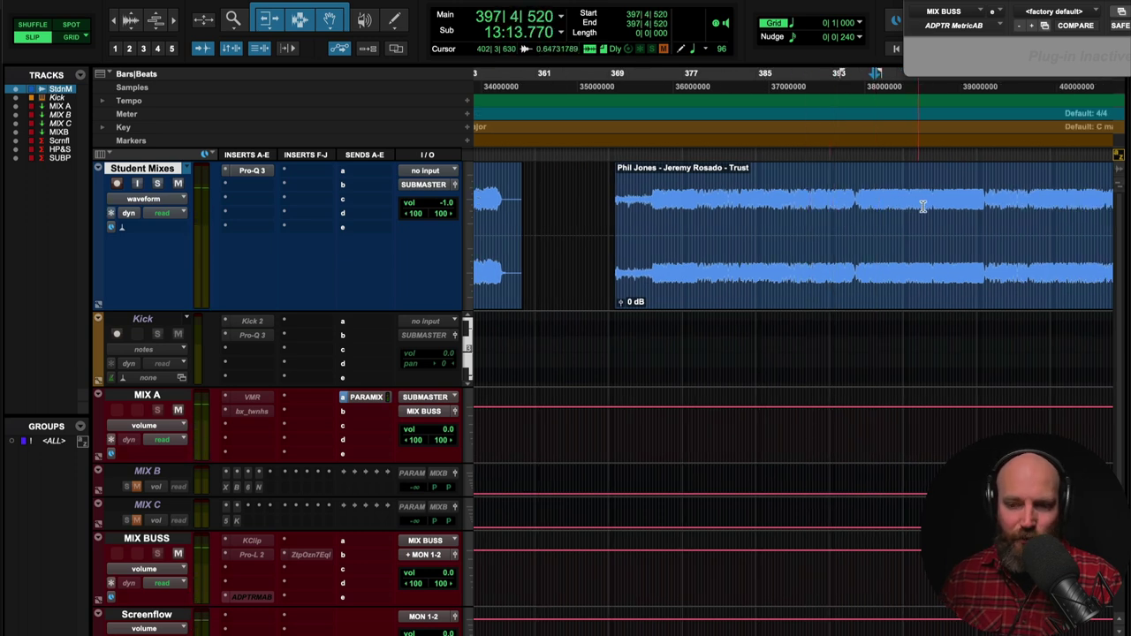
pyautogui.press('space')
pyautogui.click(957, 209)
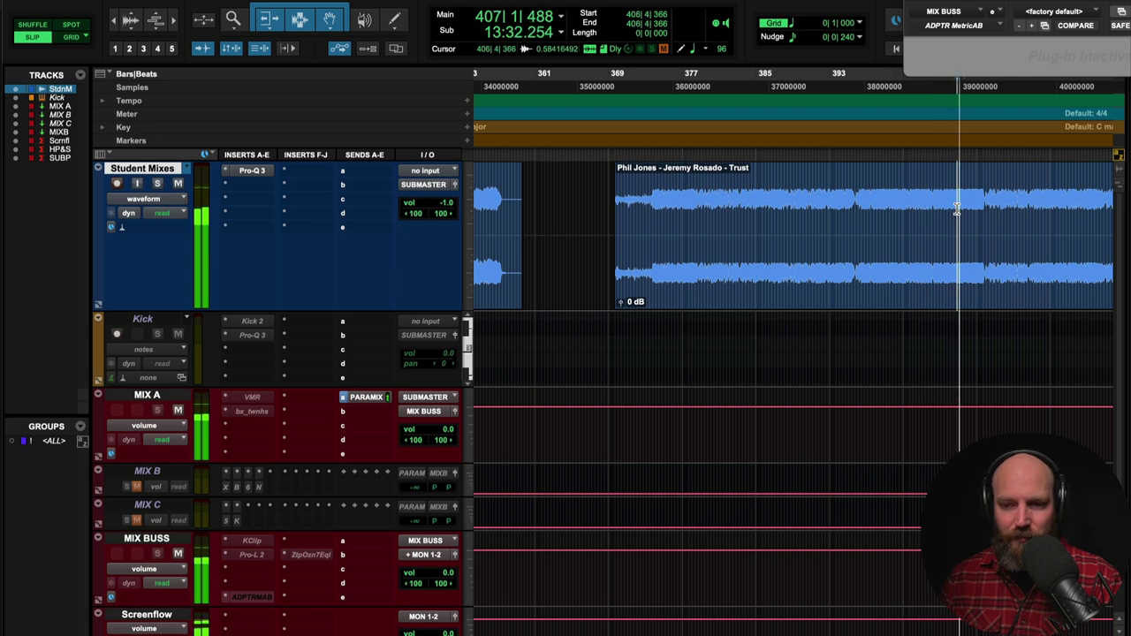
pyautogui.click(987, 206)
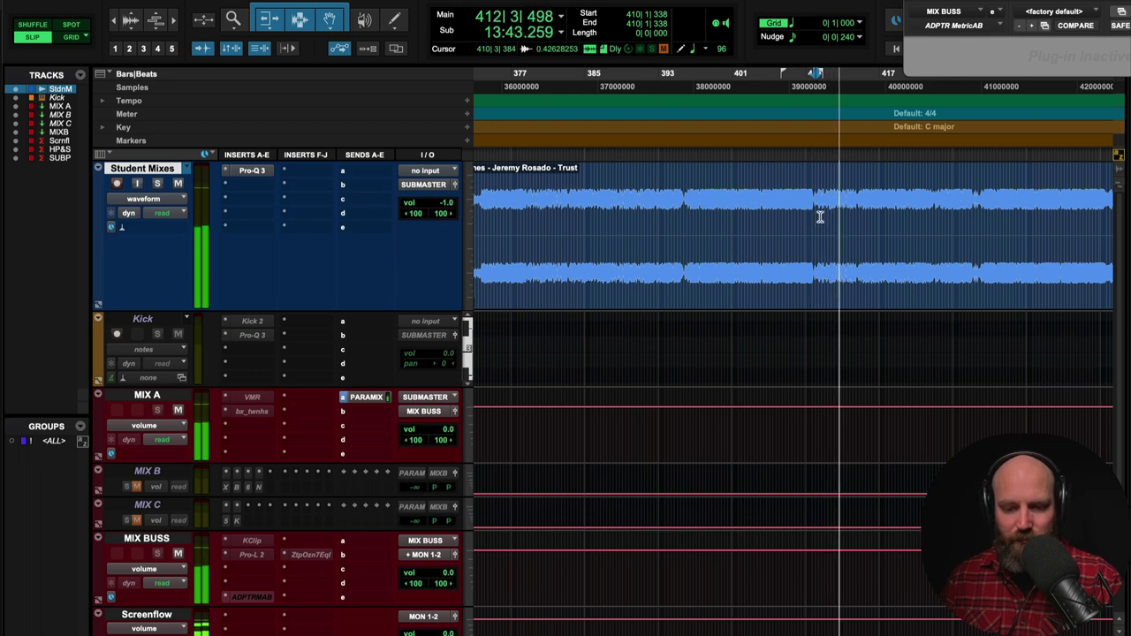
pyautogui.press('super+bracketleft')
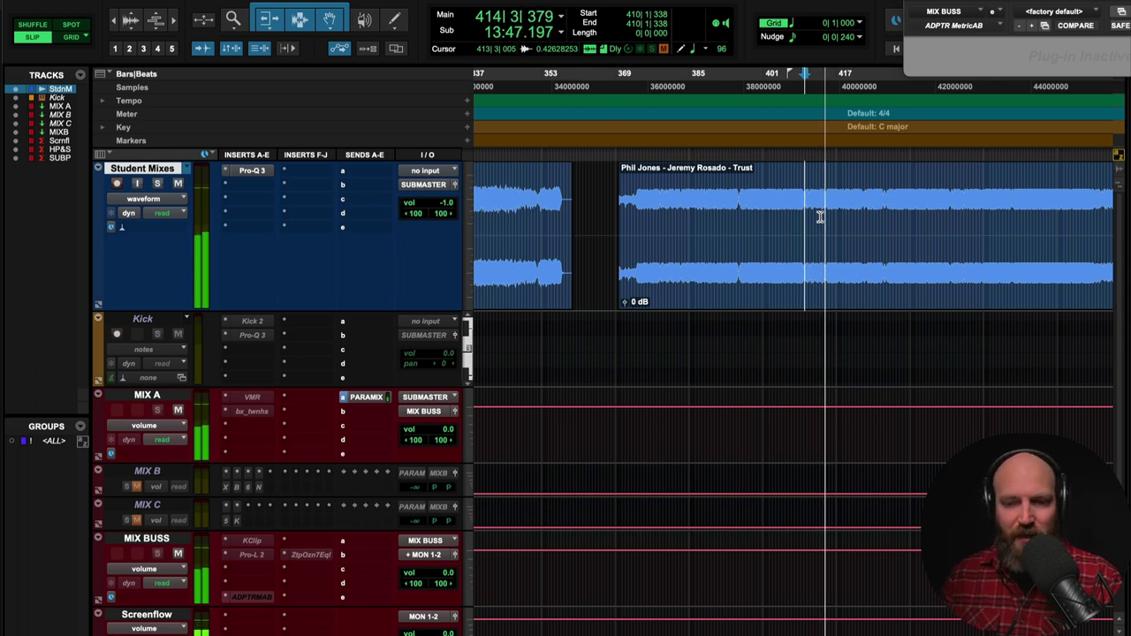
pyautogui.press('space')
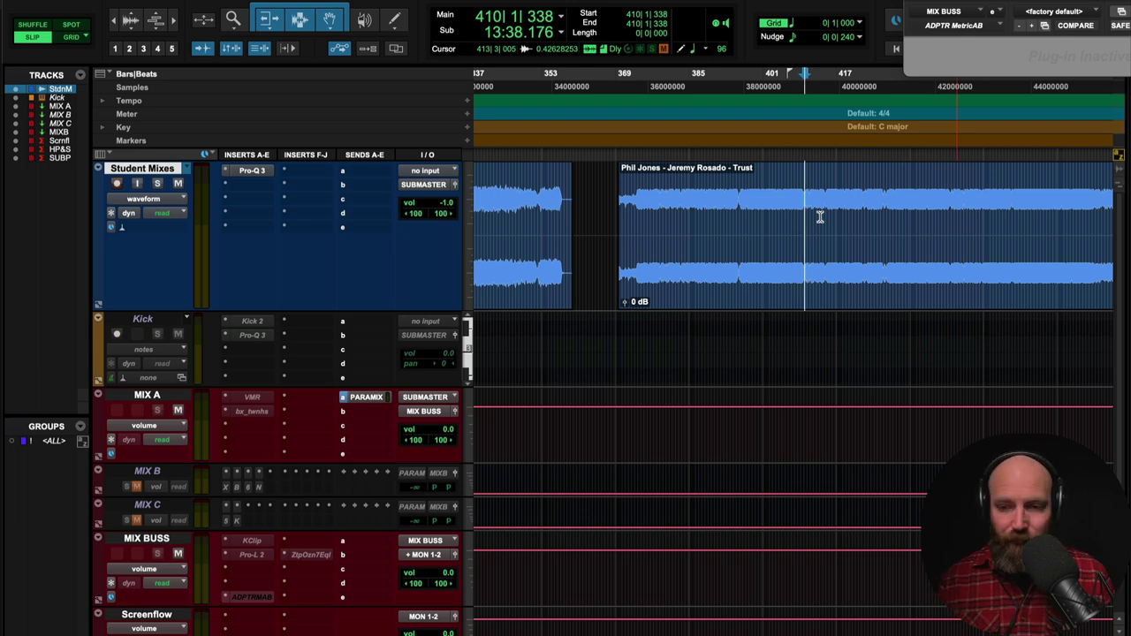
pyautogui.press('r')
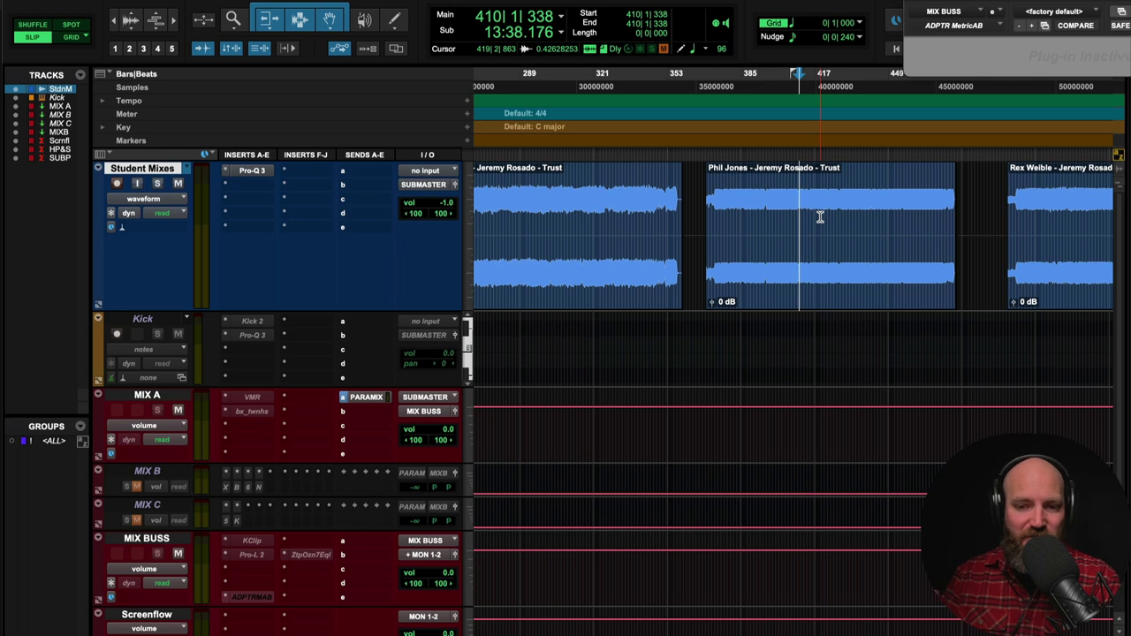
# - Scroll right and jump the play start to 500|3|814, the next student's mix
pyautogui.hscroll(5, 820, 216)
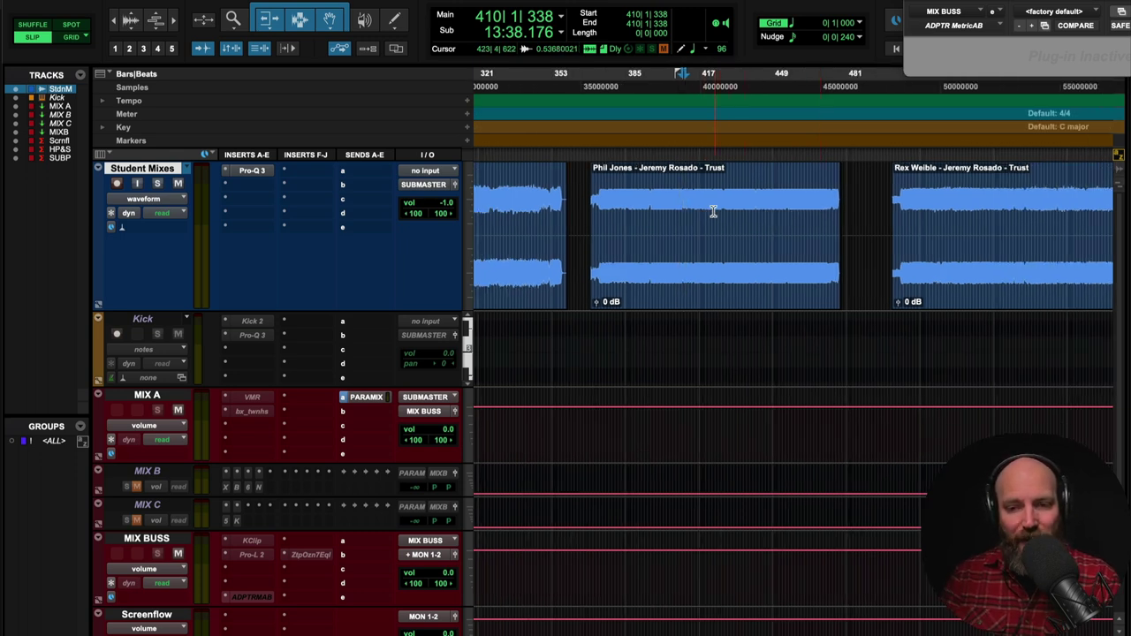
pyautogui.hscroll(5, 714, 213)
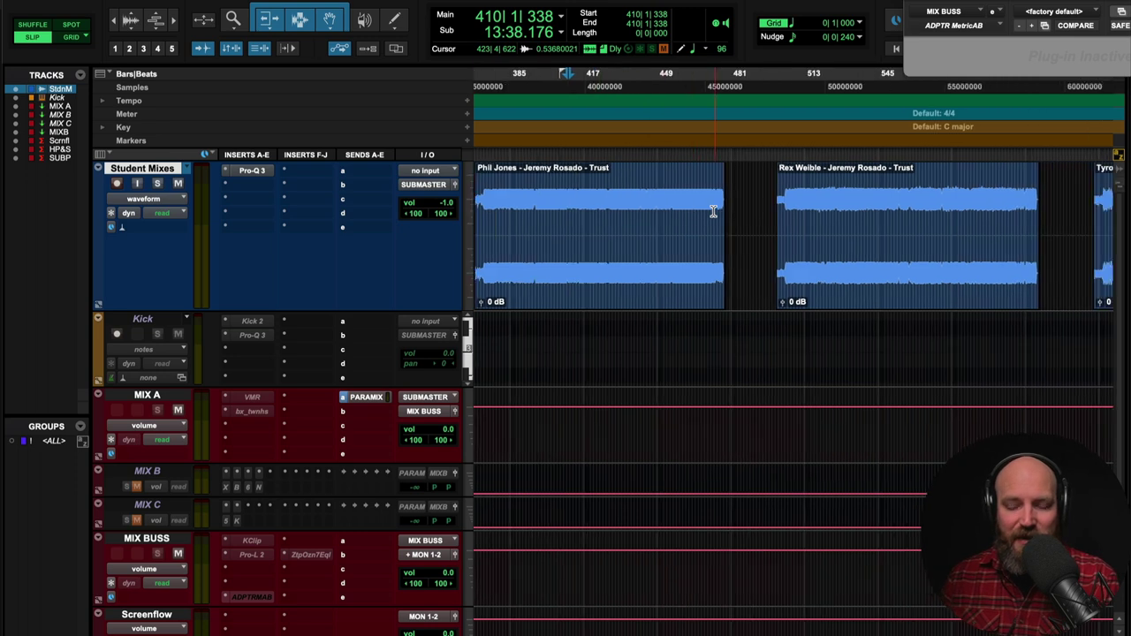
pyautogui.hscroll(5, 620, 207)
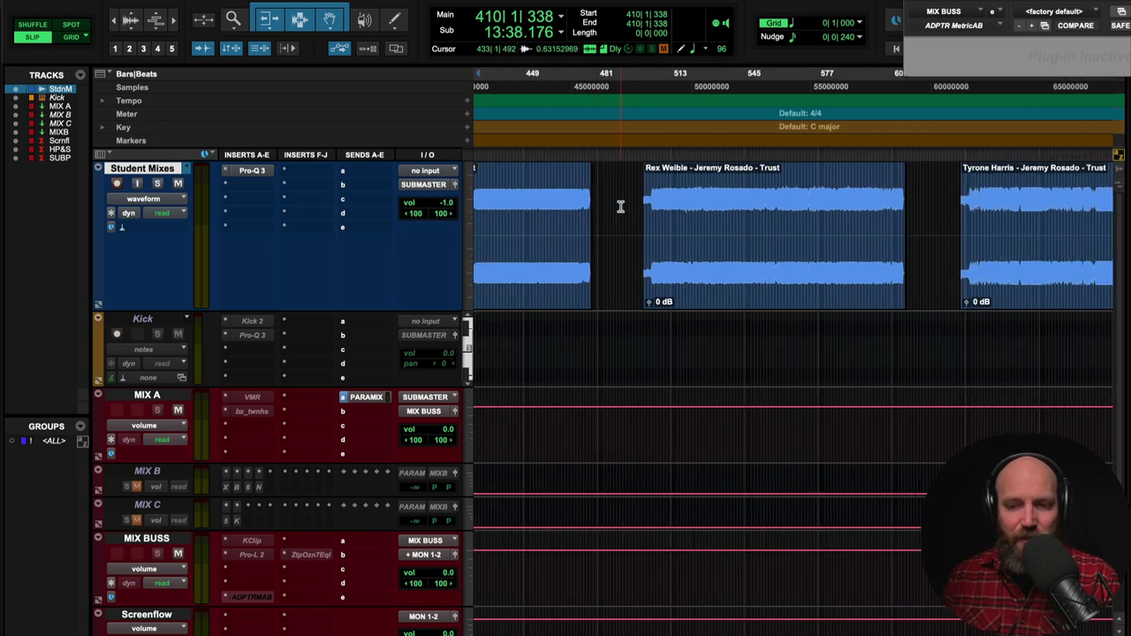
pyautogui.hscroll(2, 662, 207)
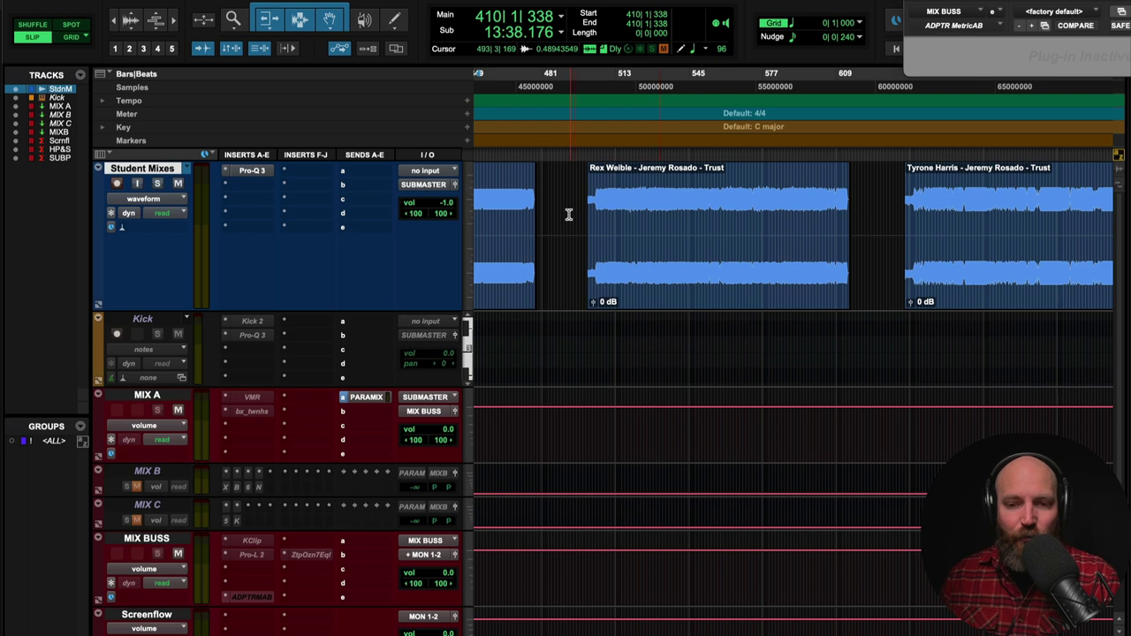
pyautogui.press('Tab')
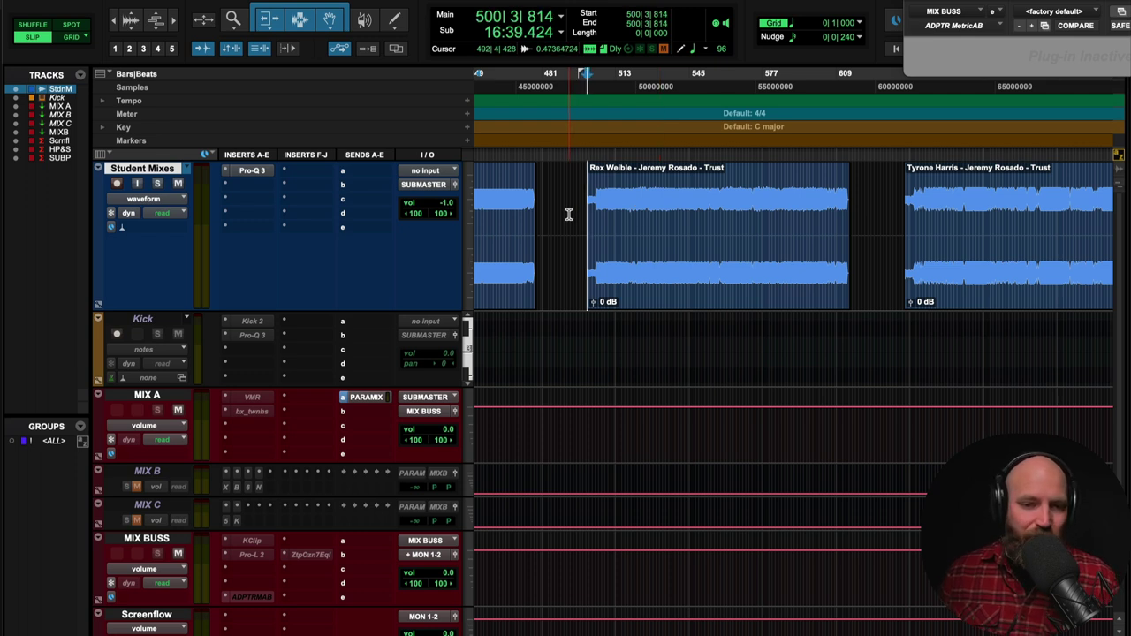
pyautogui.keyDown('ctrl'); pyautogui.keyDown('super'); pyautogui.click(257, 174); pyautogui.keyUp('super'); pyautogui.keyUp('ctrl')
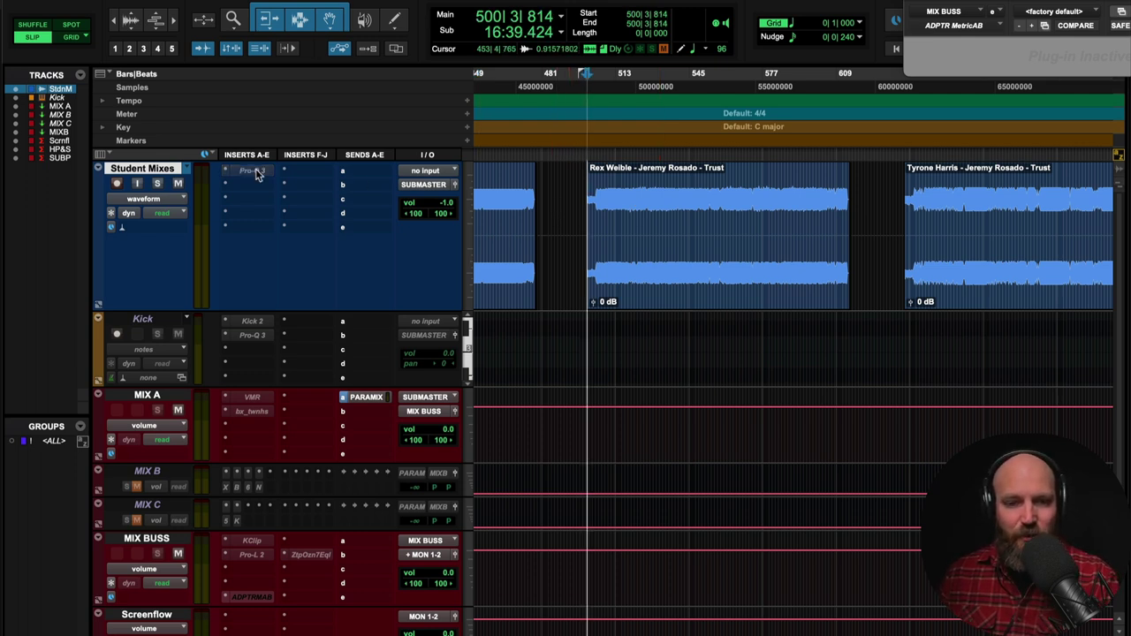
pyautogui.press('space')
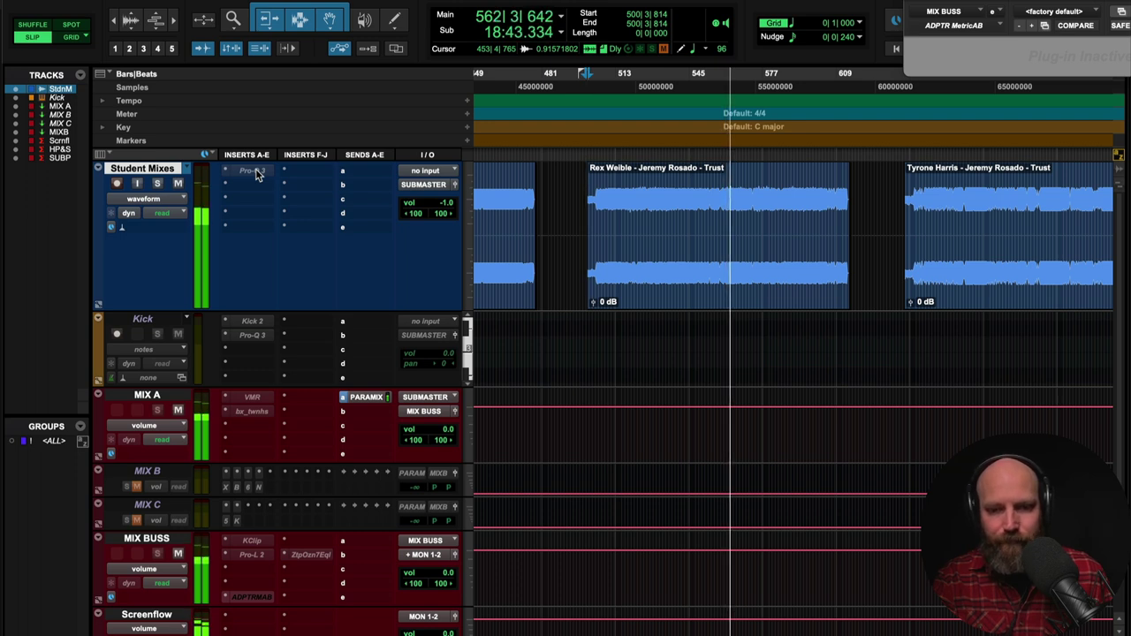
# - Stop playback so the play start returns to 500|3|814
pyautogui.press('space')
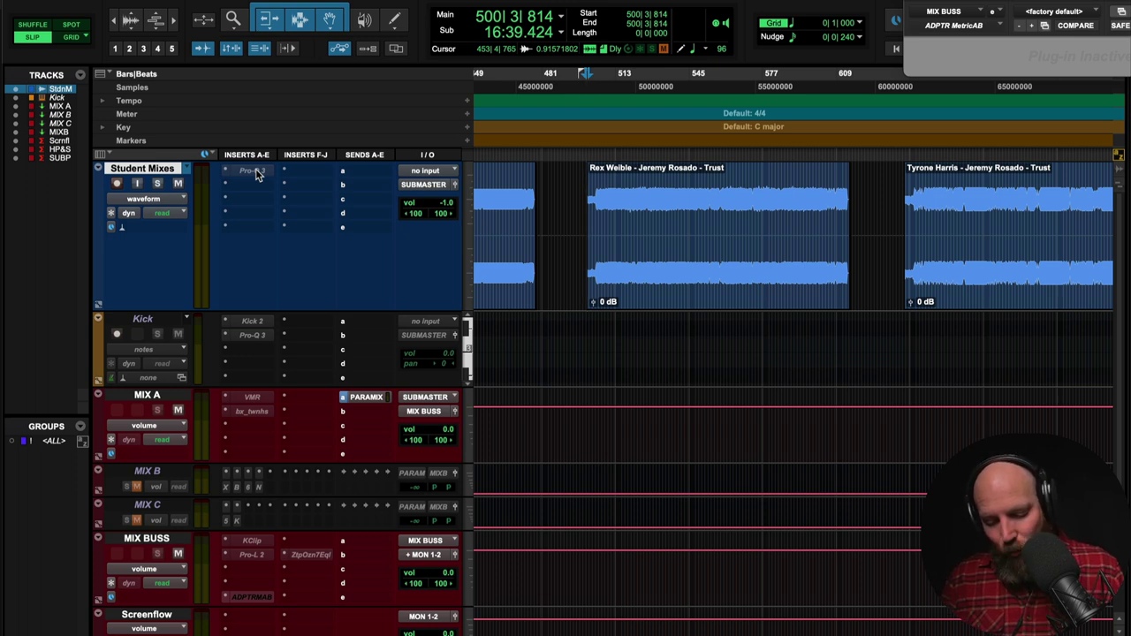
# - Audition two later passages of the next student's mix
pyautogui.click(599, 204)
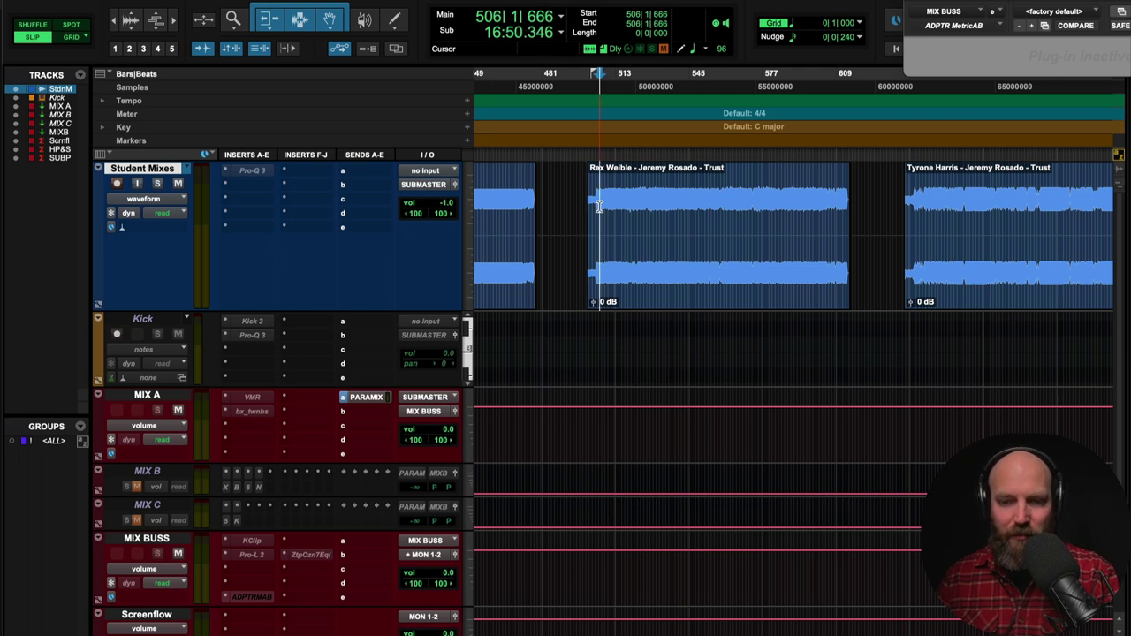
pyautogui.press('space')
pyautogui.press('super+bracketright')
pyautogui.hscroll(3, 677, 212)
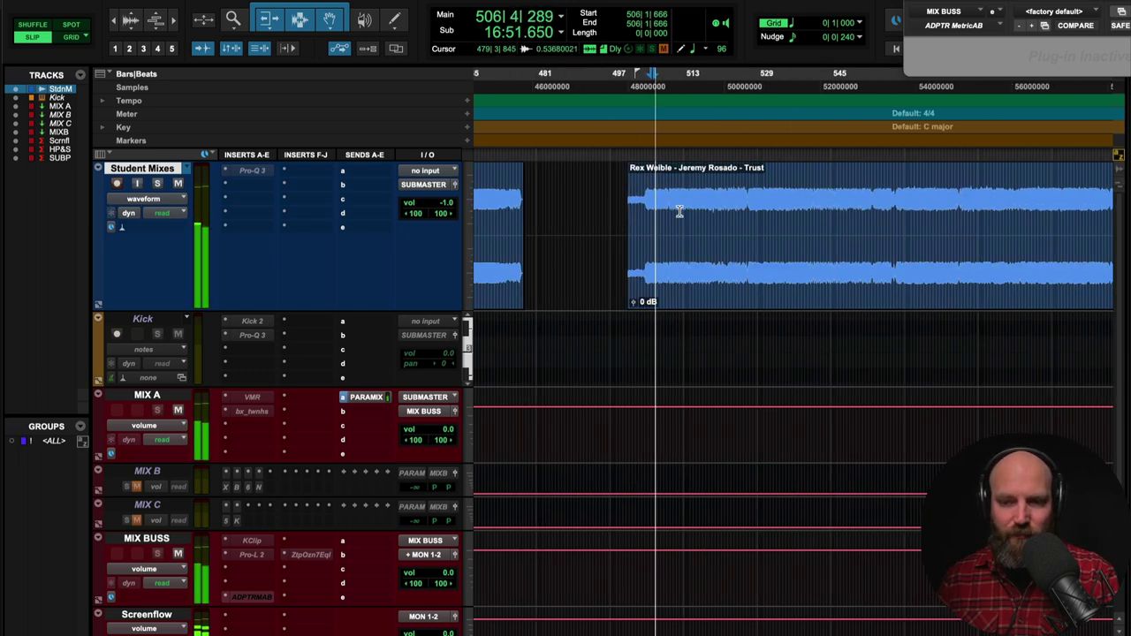
pyautogui.press('space')
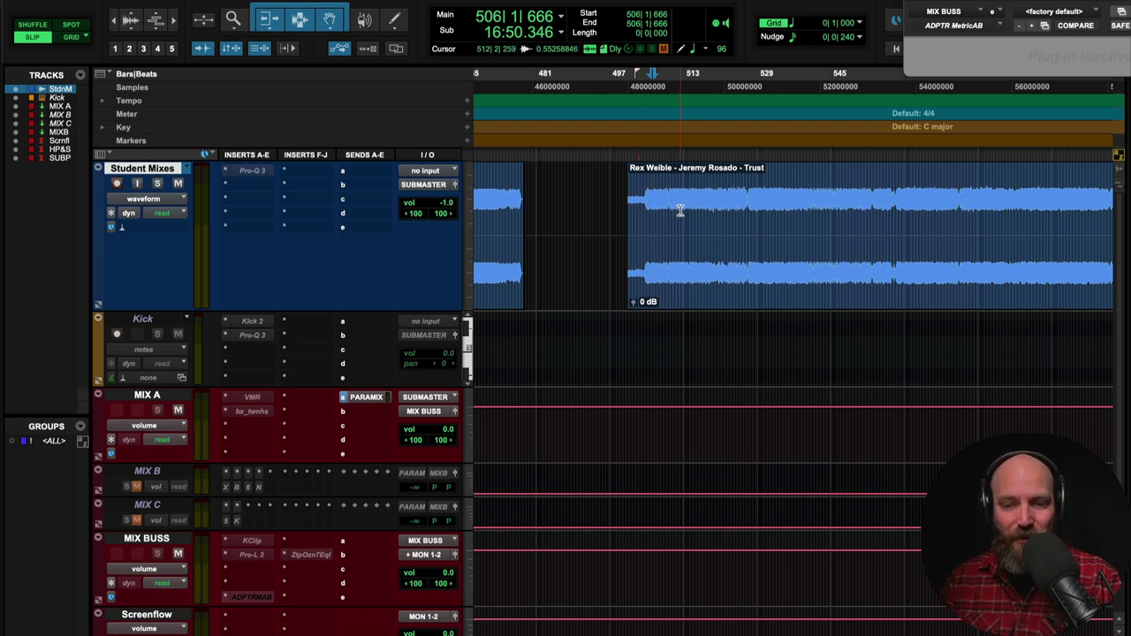
pyautogui.click(684, 210)
pyautogui.press('space')
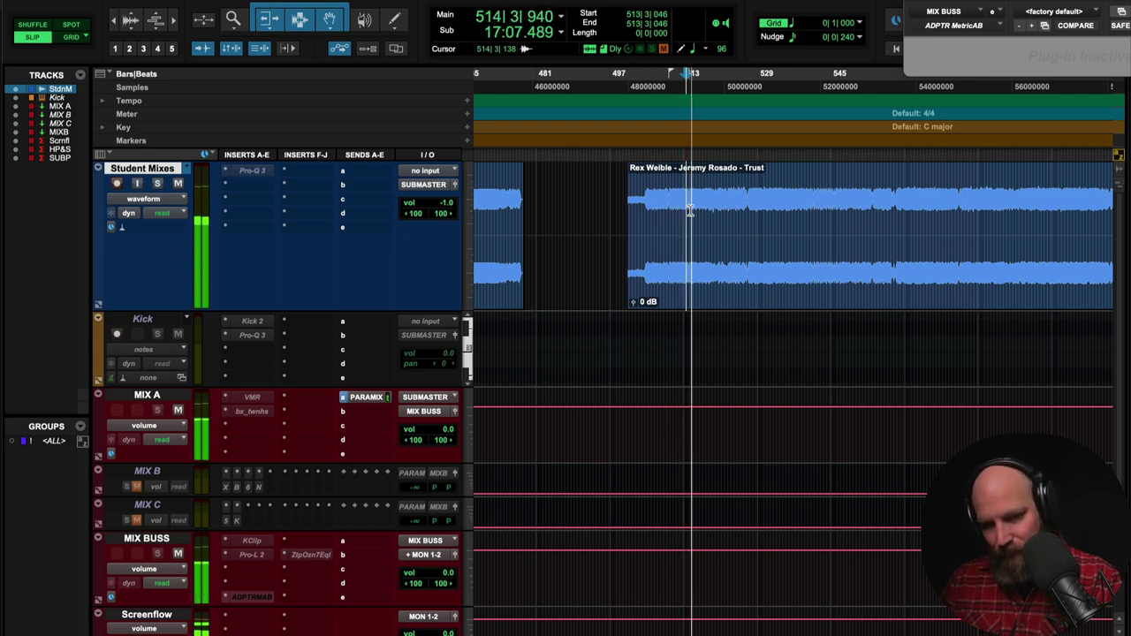
pyautogui.press('space')
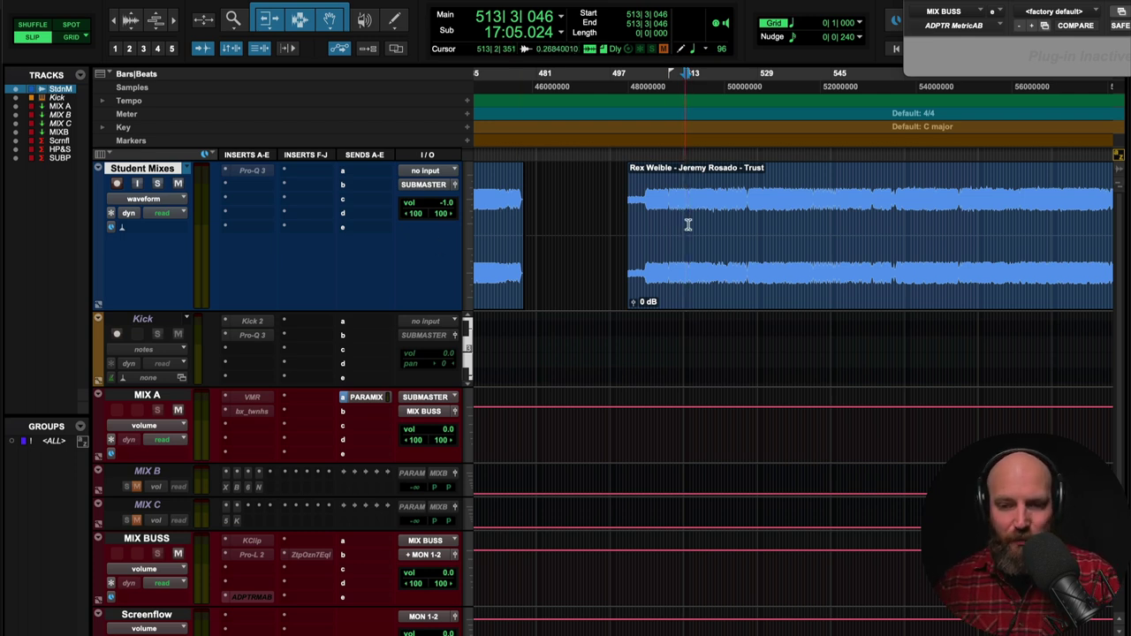
# - Audition from bar 517, then insert a fresh Pro-Q 3 on Student Mixes
pyautogui.click(705, 222)
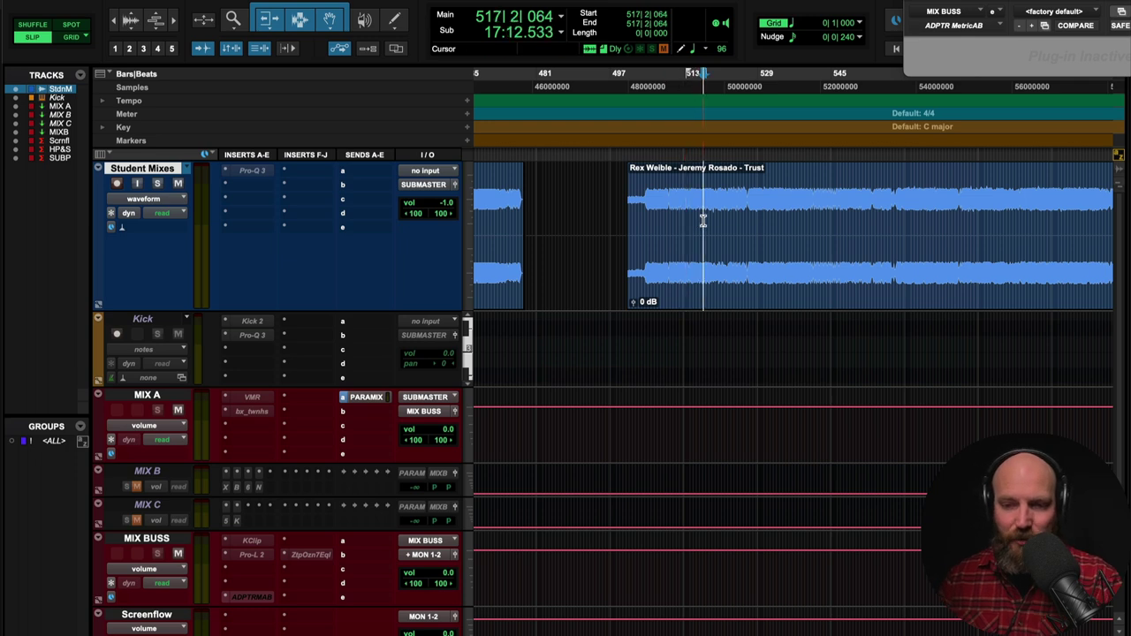
pyautogui.press('space')
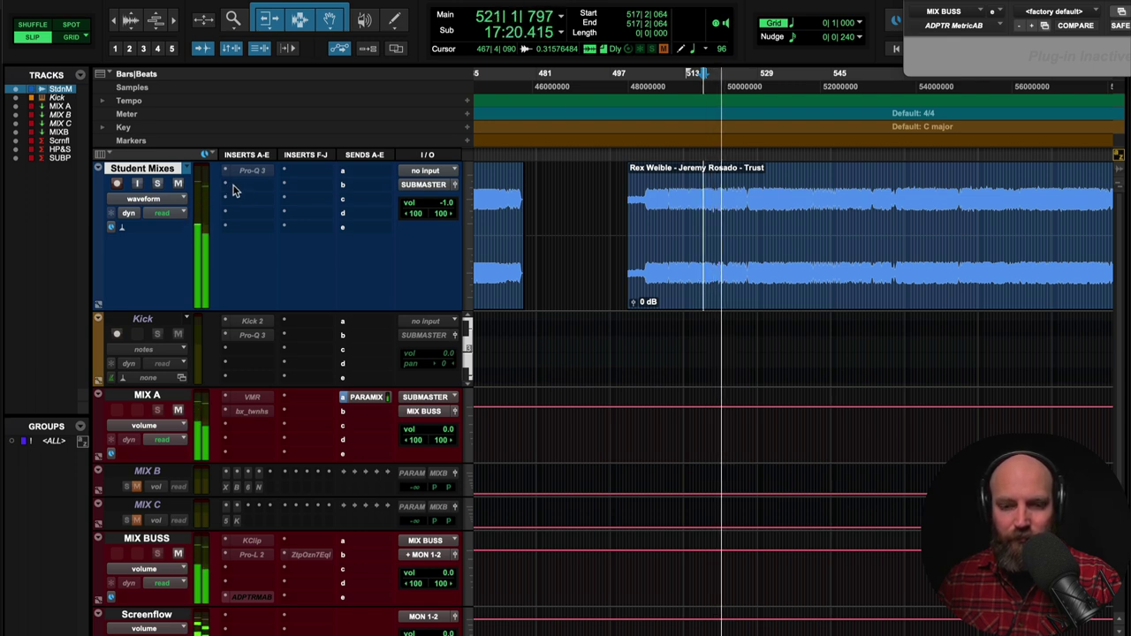
pyautogui.press('space')
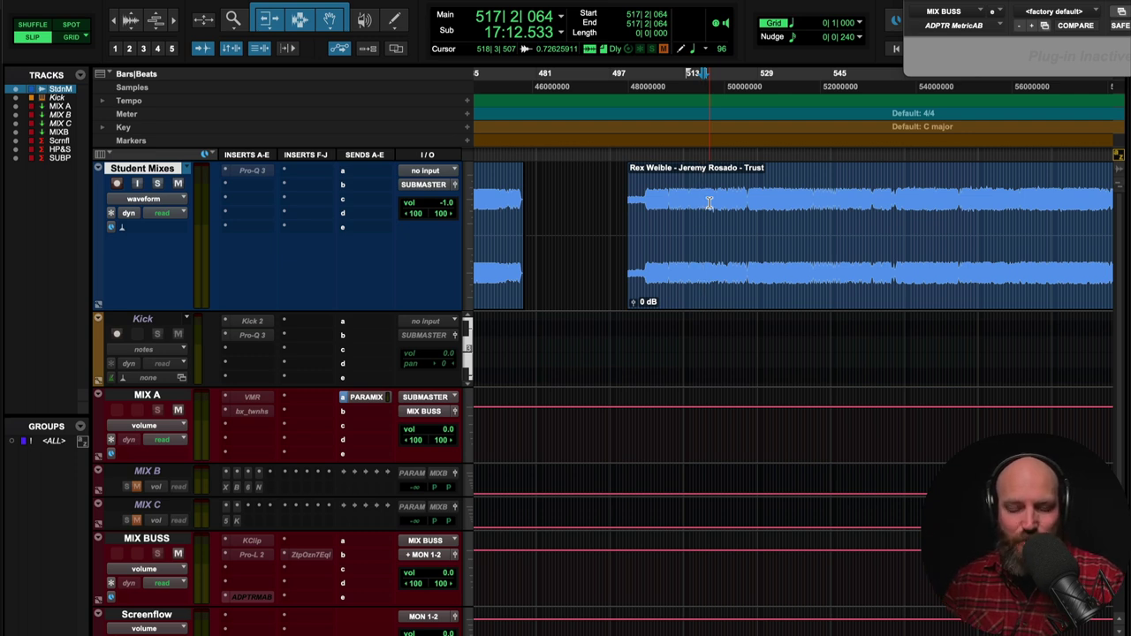
pyautogui.click(246, 185)
pyautogui.click(270, 146)
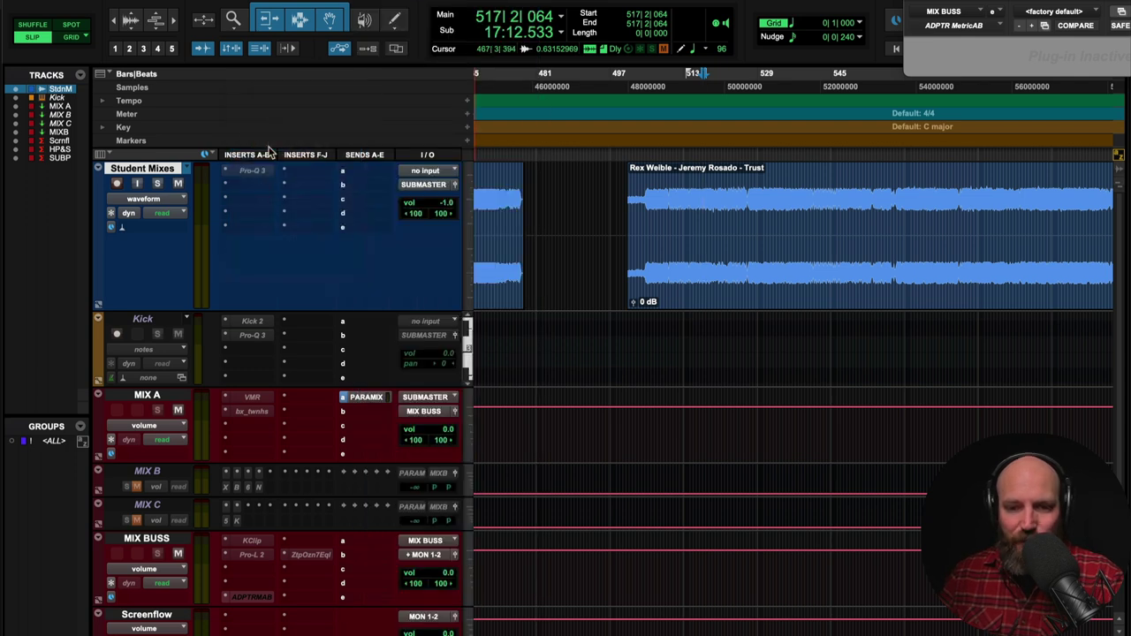
# - Add a Pro-Q 3 bell band and make it a -2.53 dB cut at 922 Hz, Q 1.122
pyautogui.press('space')
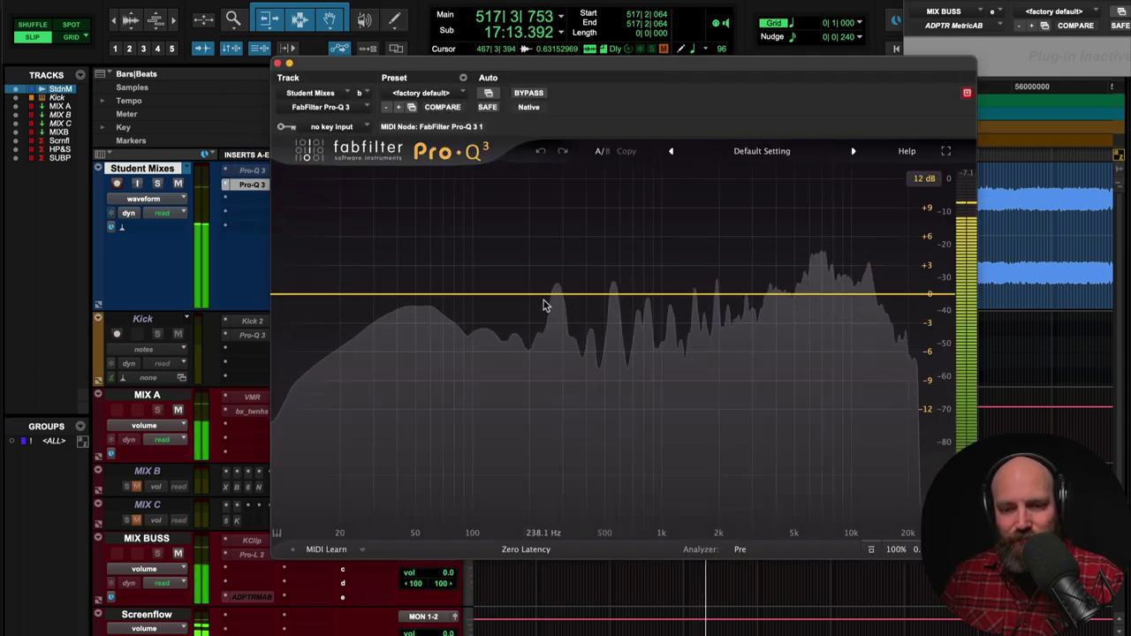
pyautogui.click(547, 294)
pyautogui.moveTo(547, 294); pyautogui.dragTo(655, 319)
pyautogui.press('space')
pyautogui.scroll(5, 639, 303)
pyautogui.scroll(-5, 639, 324)
pyautogui.press('space')
pyautogui.scroll(2, 654, 319)
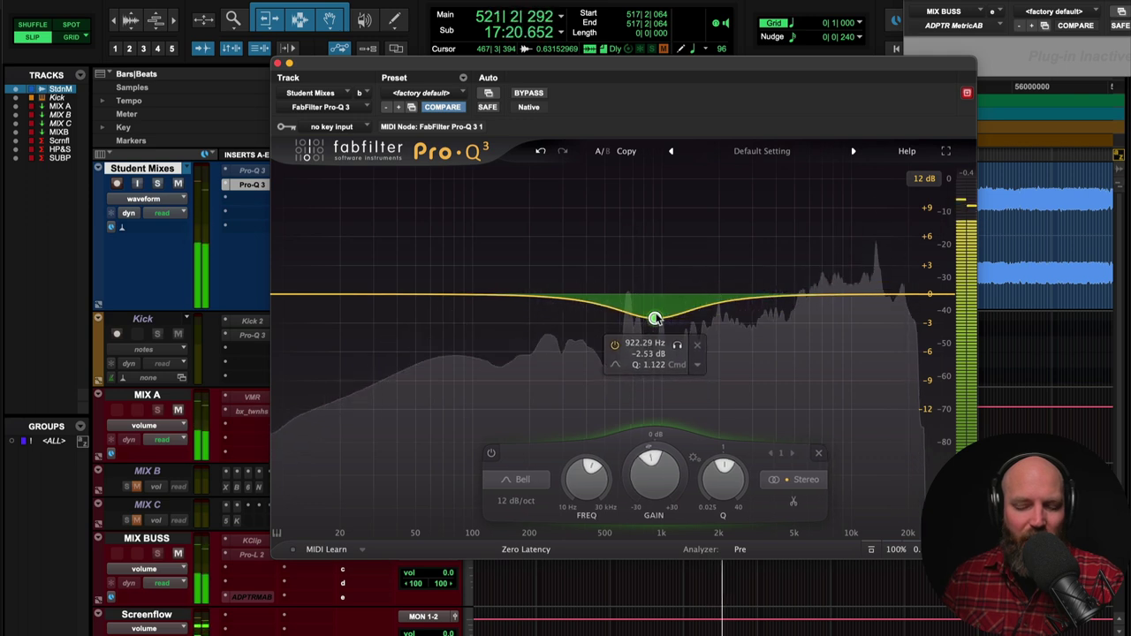
pyautogui.press('space')
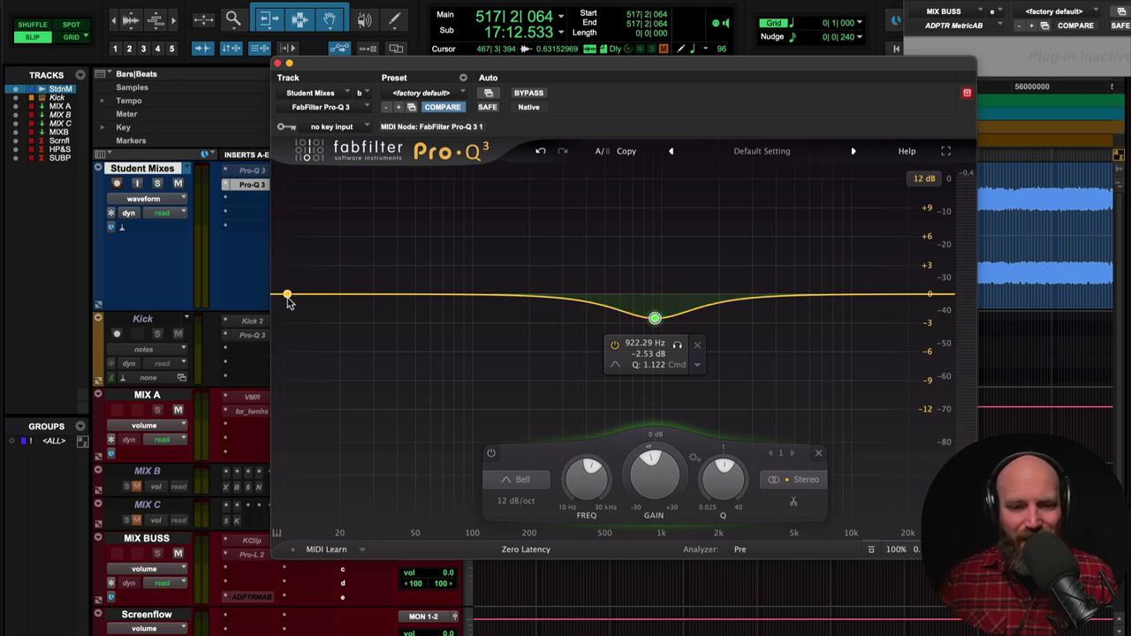
# - Audition Pro-Q 3 band 2 as a low cut near 178 Hz, adding a resonant bump near 172 Hz
pyautogui.moveTo(287, 296); pyautogui.dragTo(509, 300)
pyautogui.press('space')
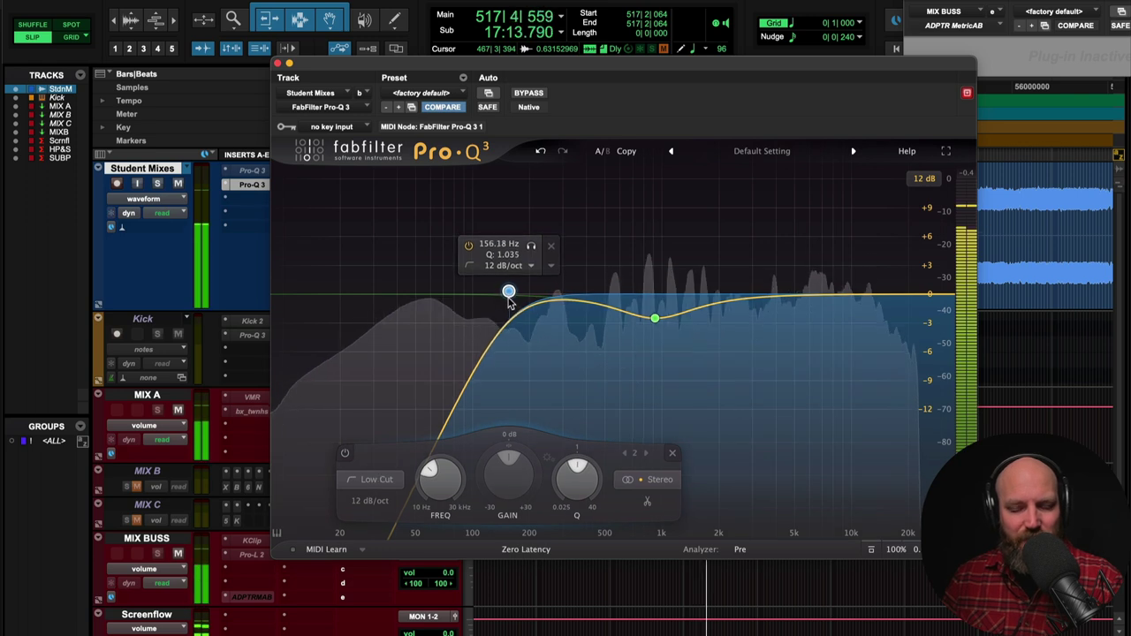
pyautogui.moveTo(509, 299); pyautogui.dragTo(505, 268)
pyautogui.press('space')
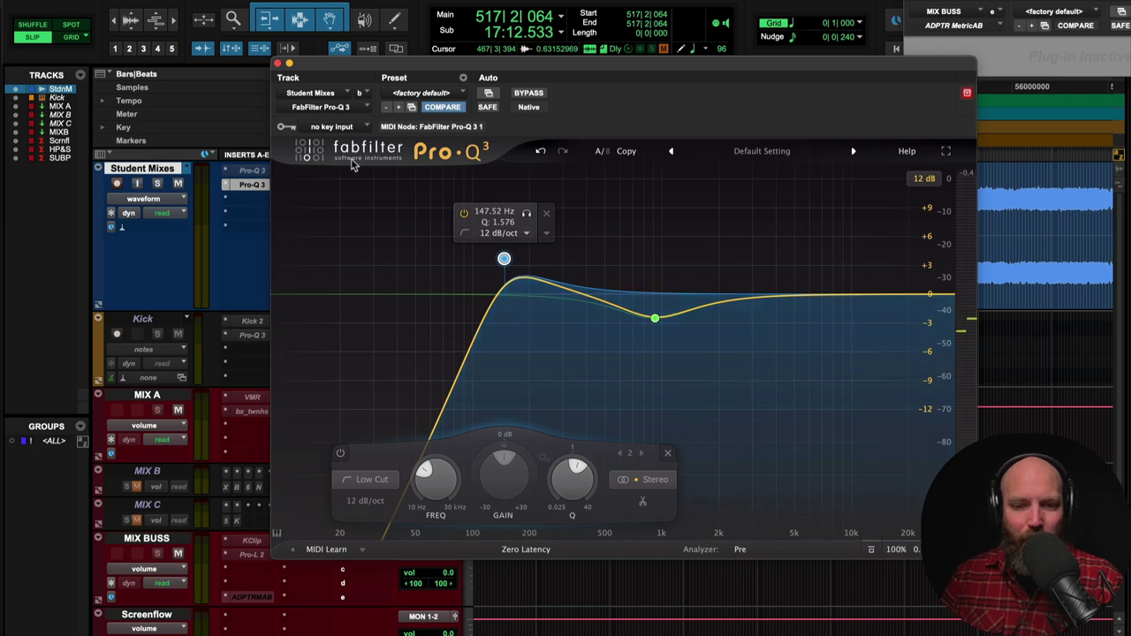
pyautogui.click(278, 64)
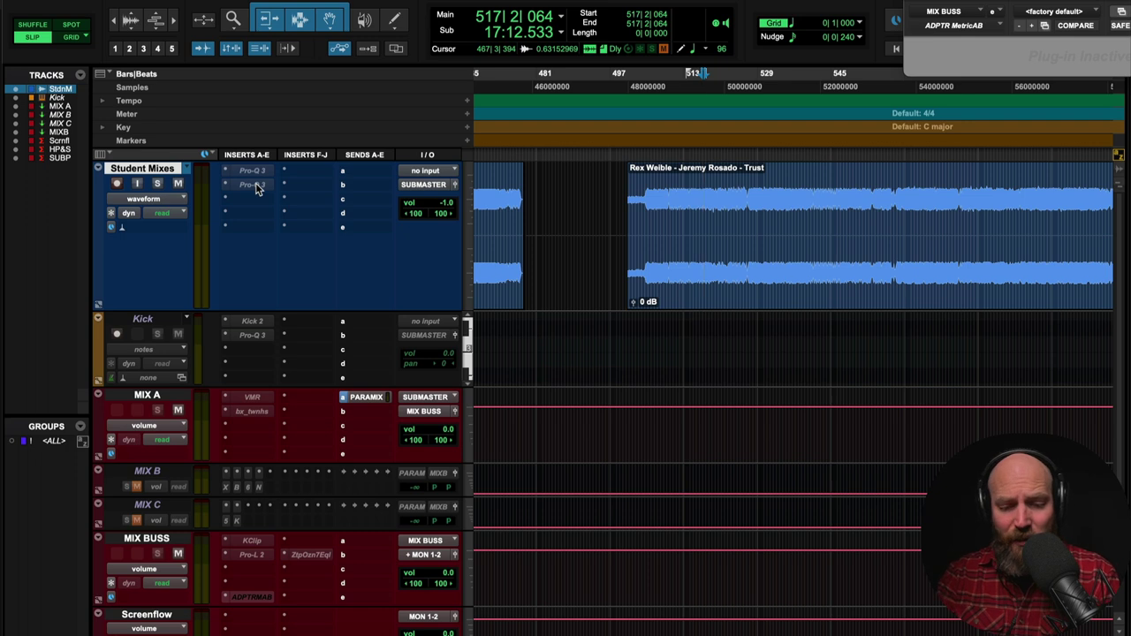
# - Move the play start to the next student mix at 638|3|425 and zoom in on its clip
pyautogui.press('r')
pyautogui.press('r')
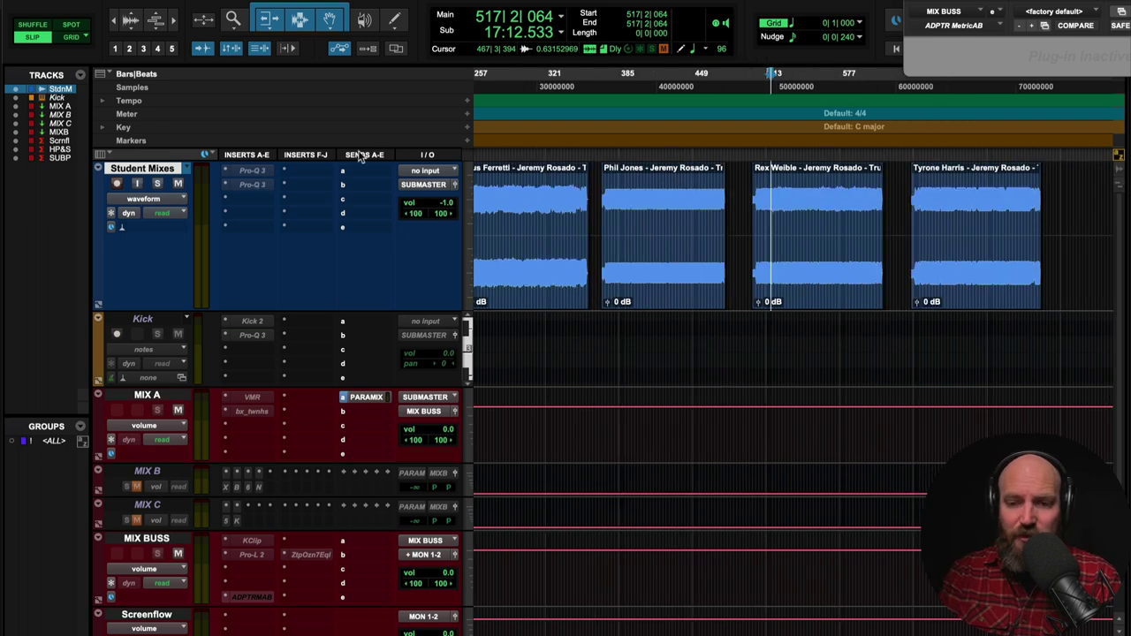
pyautogui.hscroll(3, 645, 186)
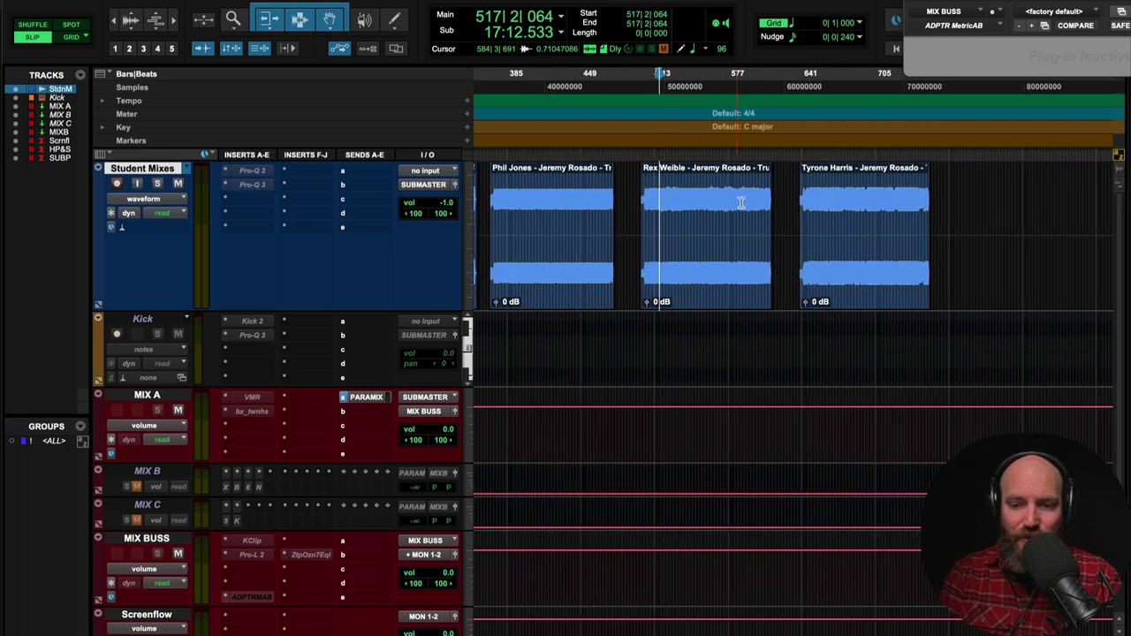
pyautogui.click(787, 205)
pyautogui.press('Tab')
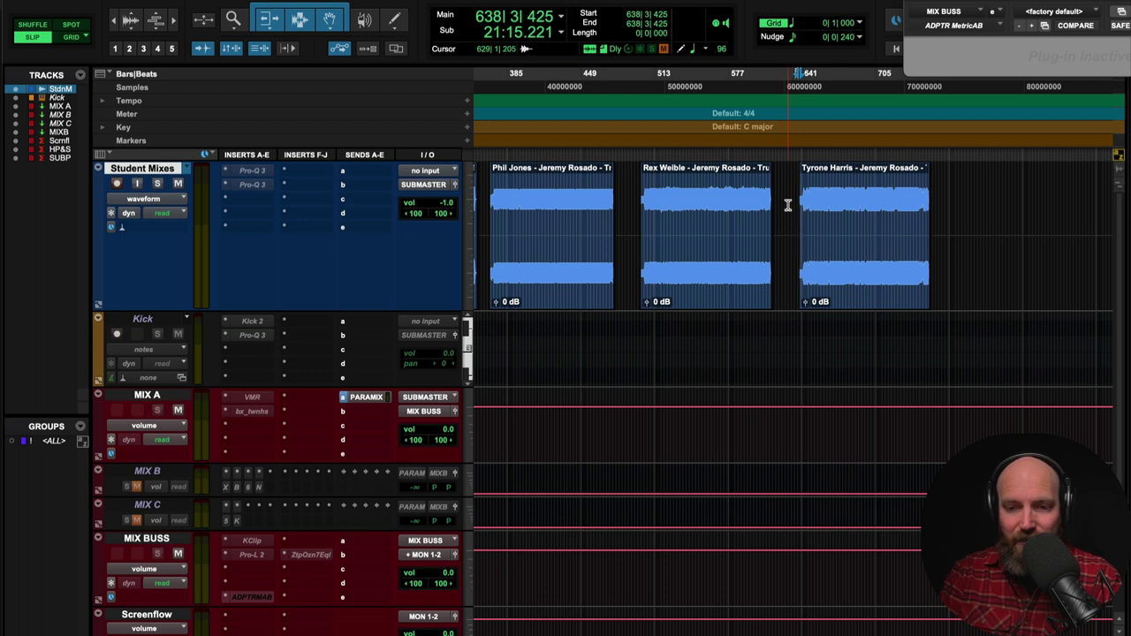
pyautogui.scroll(2, 788, 205)
pyautogui.hscroll(4, 788, 205)
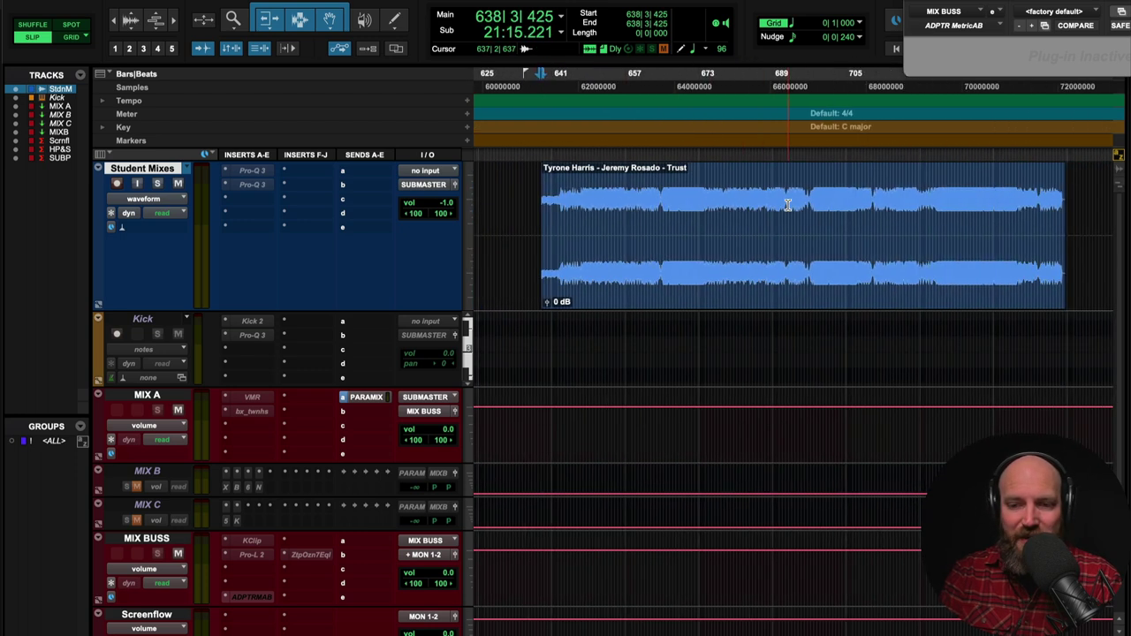
pyautogui.scroll(2, 788, 205)
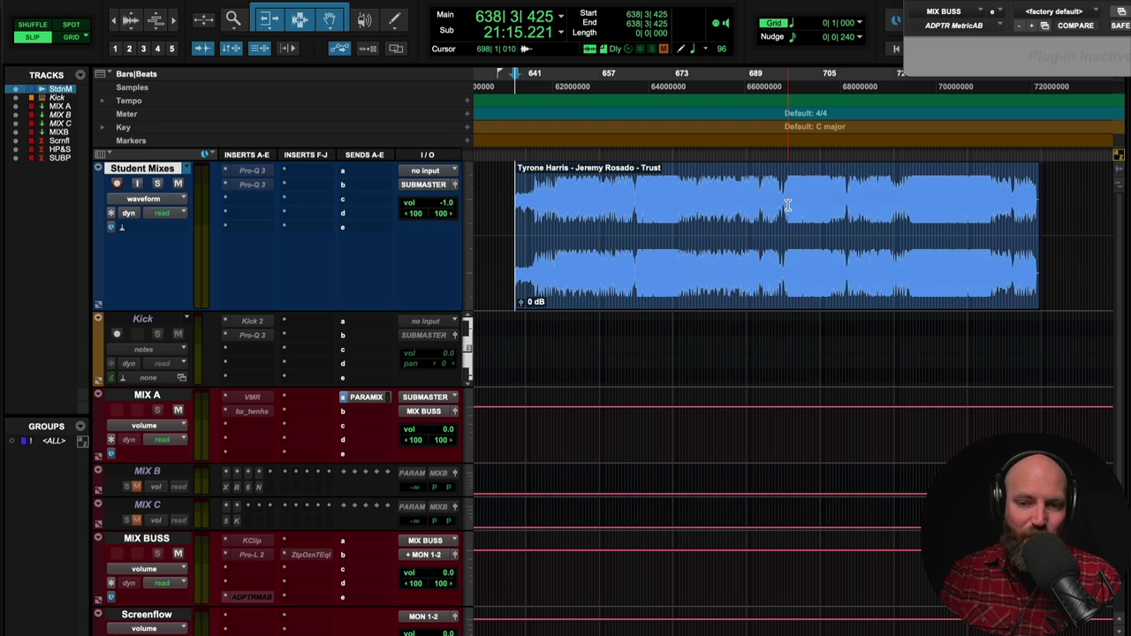
pyautogui.hscroll(2, 787, 205)
pyautogui.hscroll(-1, 787, 205)
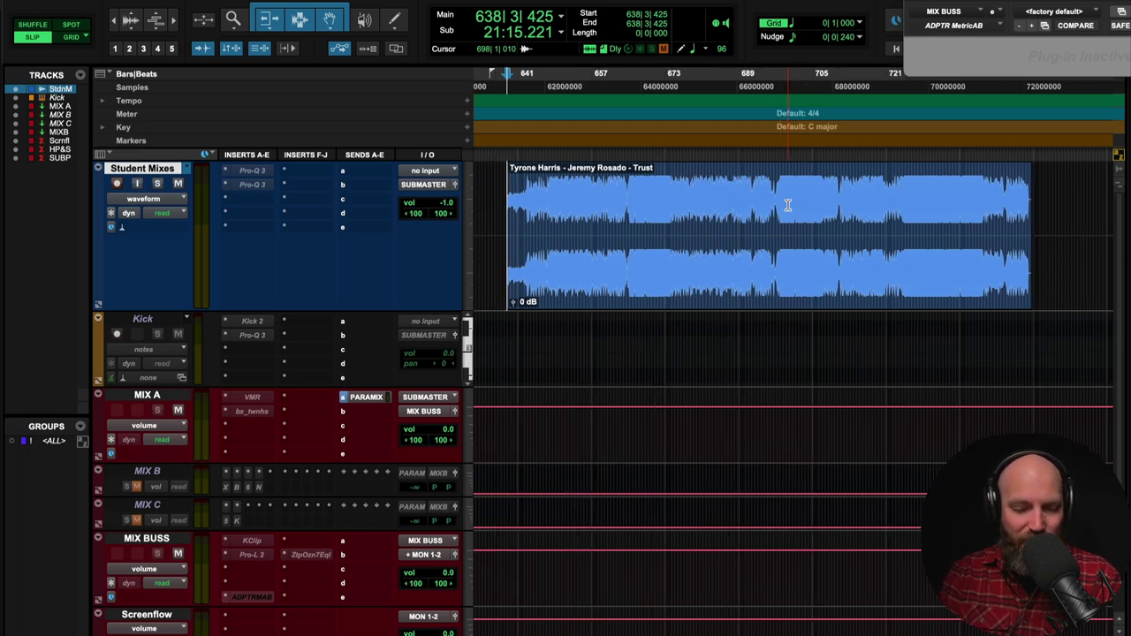
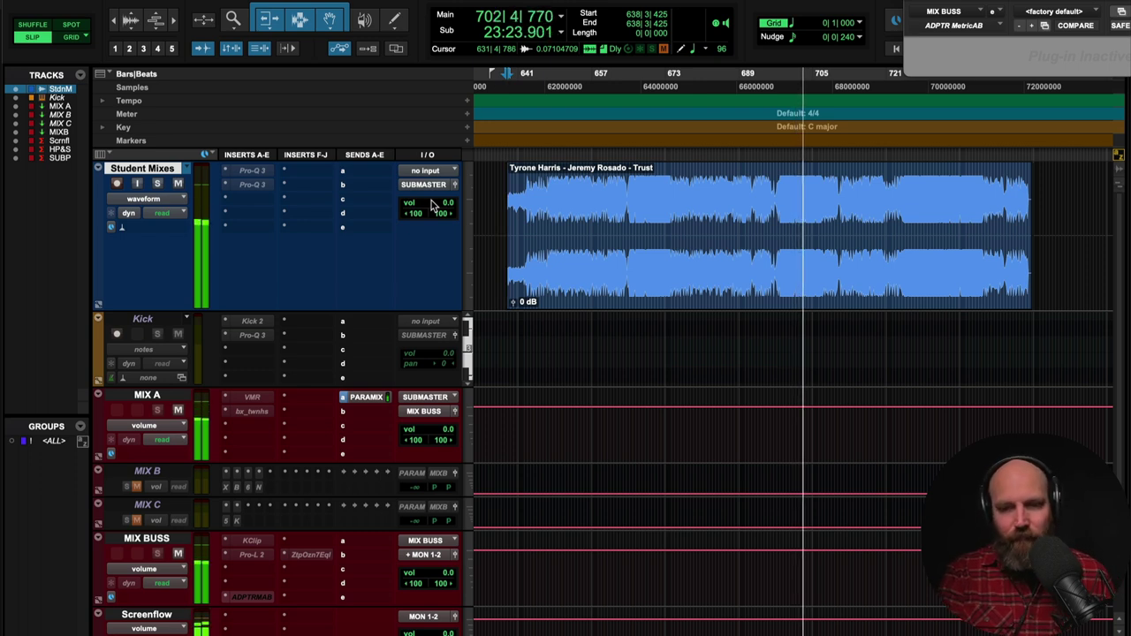
# - Stop the Trust student mix so the playhead returns to around bar 638
pyautogui.press('space')
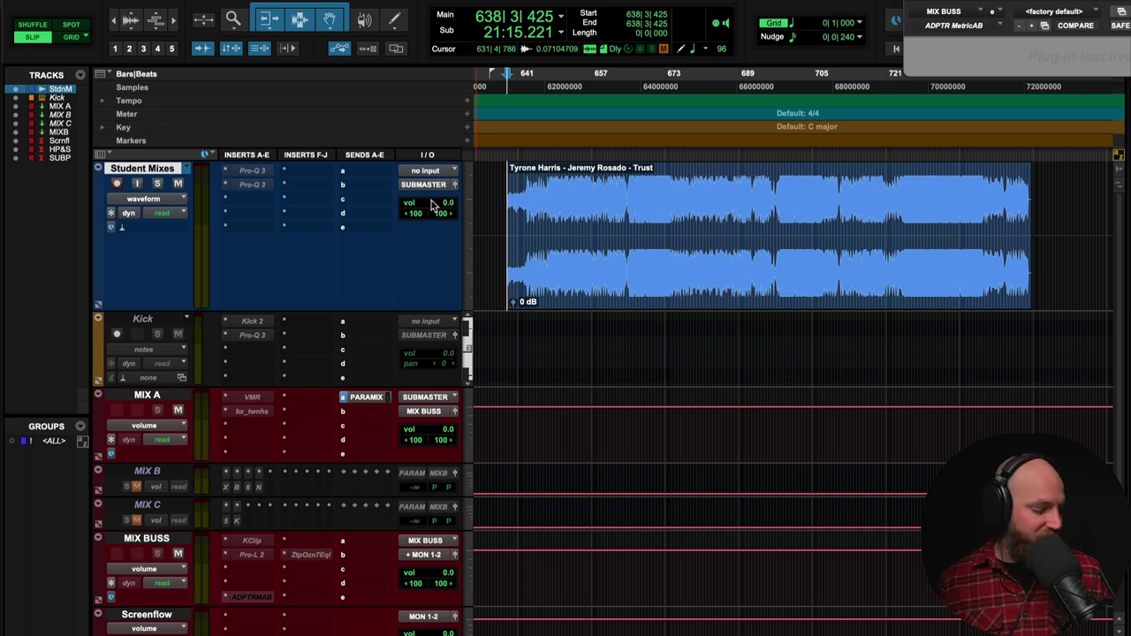
# - Play the Trust student mix from about bar 672 and stop near bar 677
pyautogui.click(663, 197)
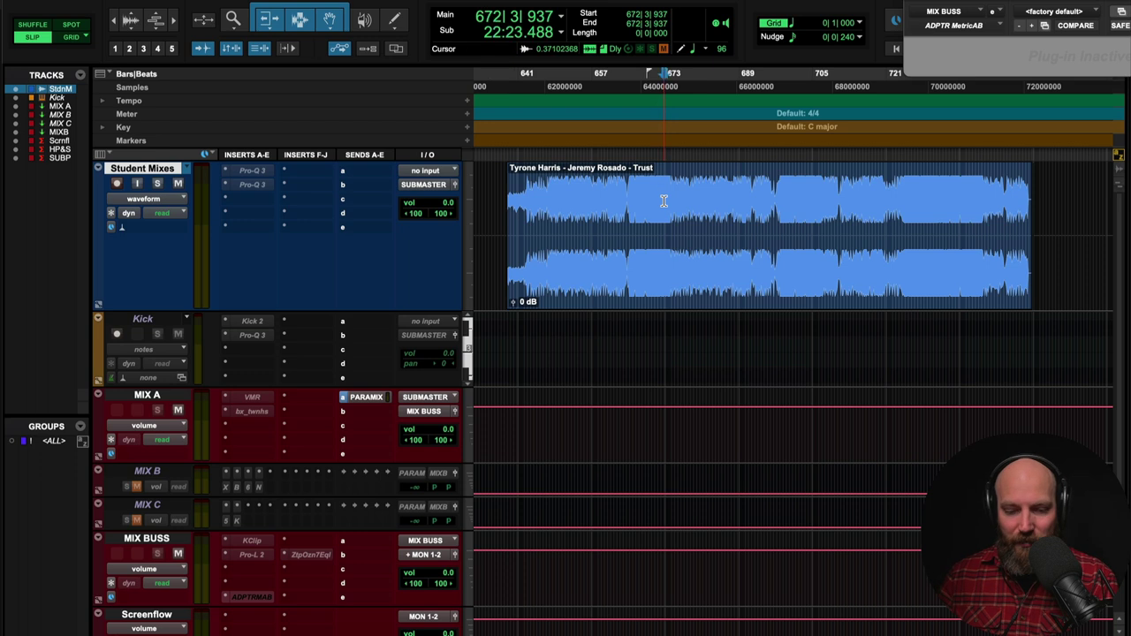
pyautogui.press('space')
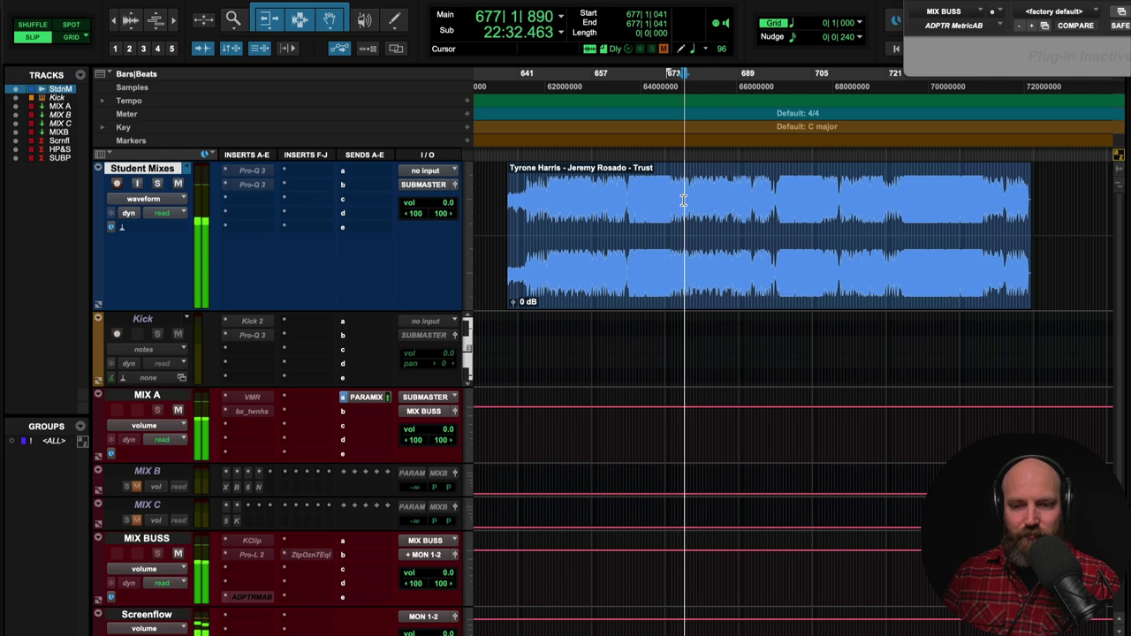
pyautogui.press('space')
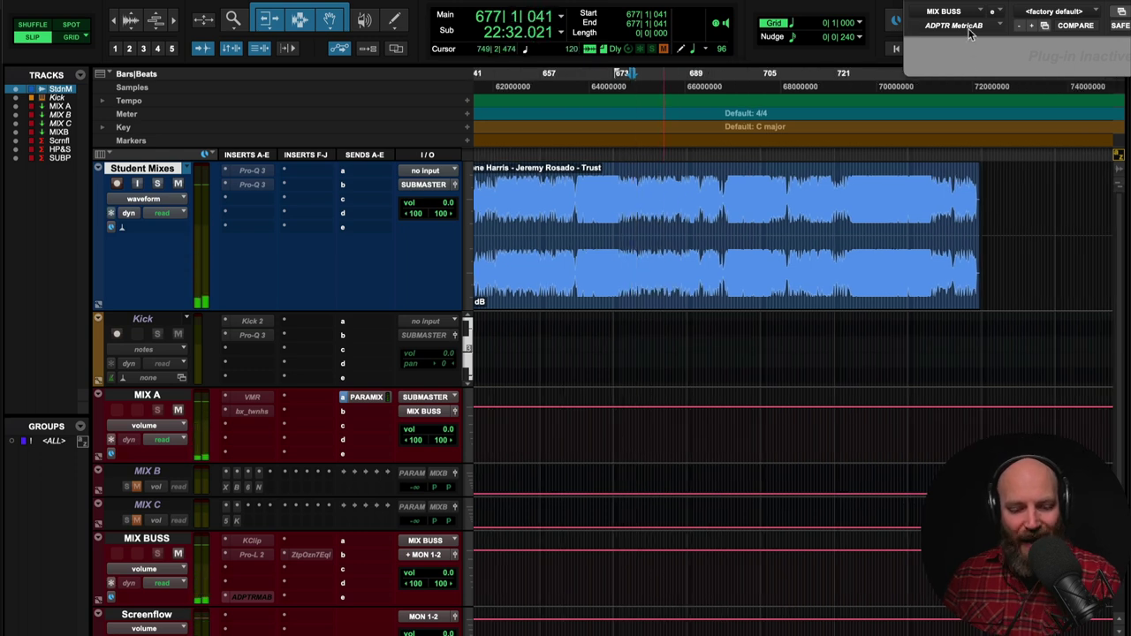
# - Audition the Trust [CD MST].wav reference in MetricAB from roughly 1m 08s
pyautogui.moveTo(965, 13); pyautogui.dragTo(205, 43)
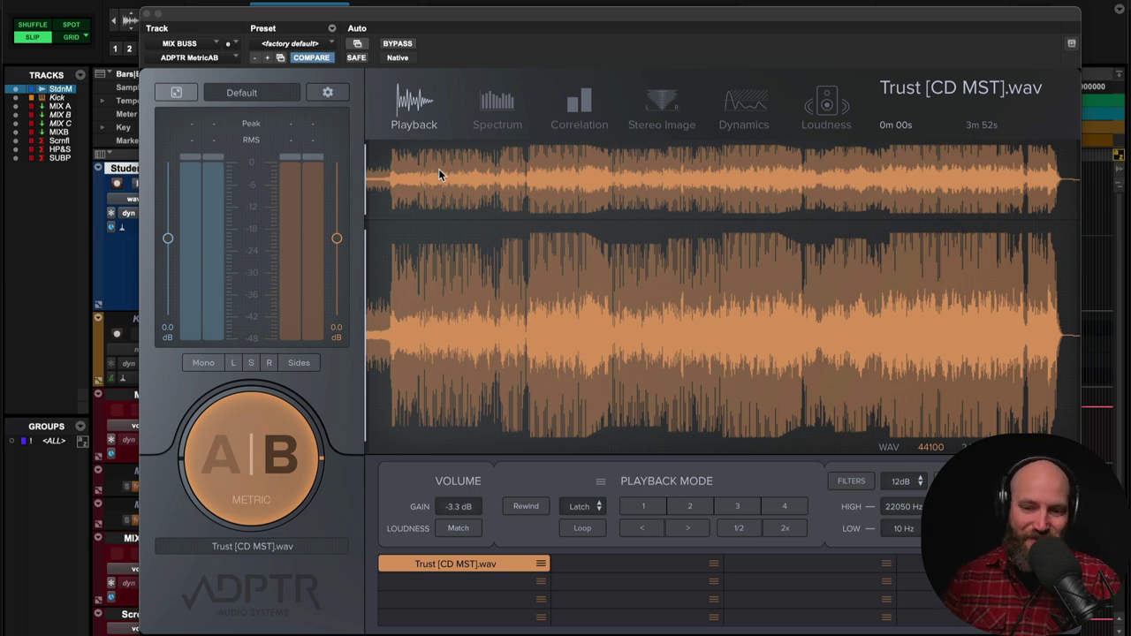
pyautogui.click(576, 283)
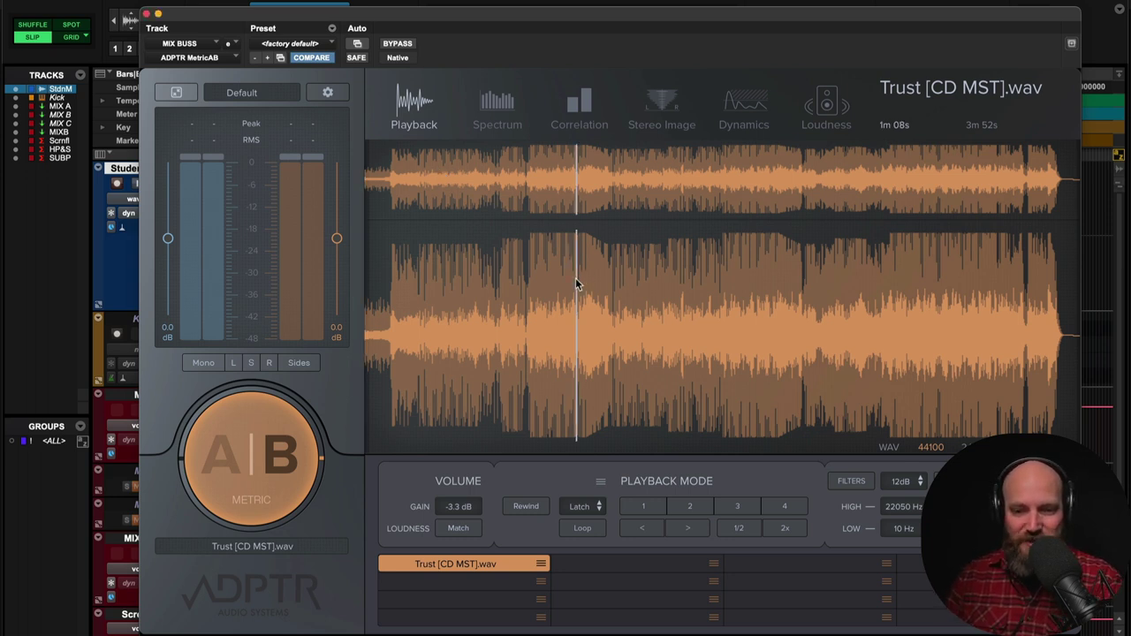
pyautogui.click(607, 318)
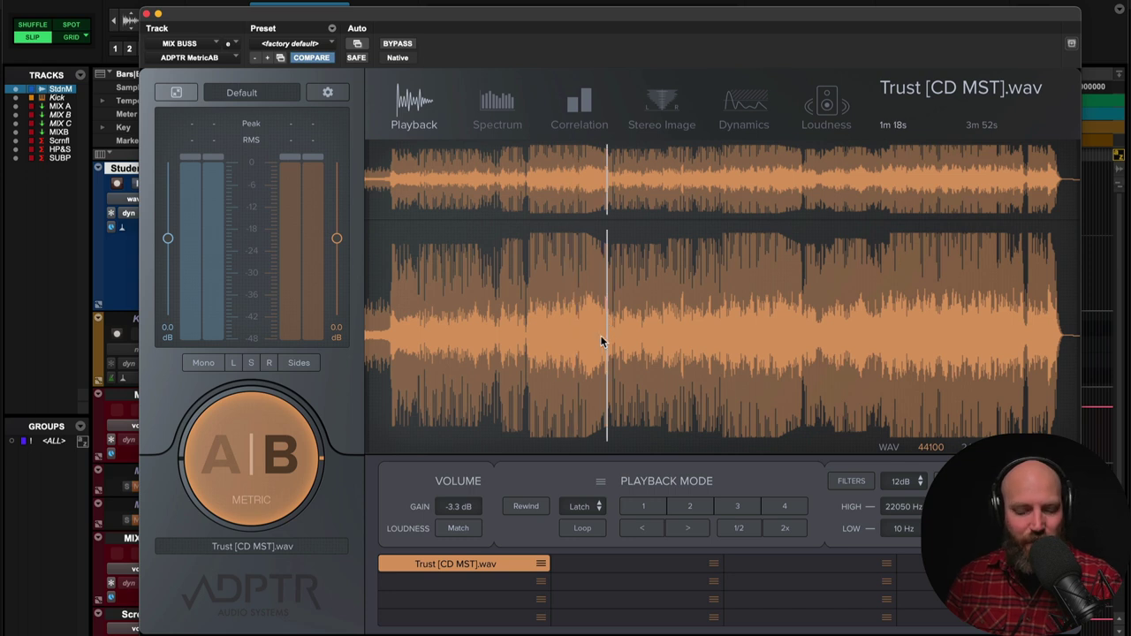
pyautogui.press('space')
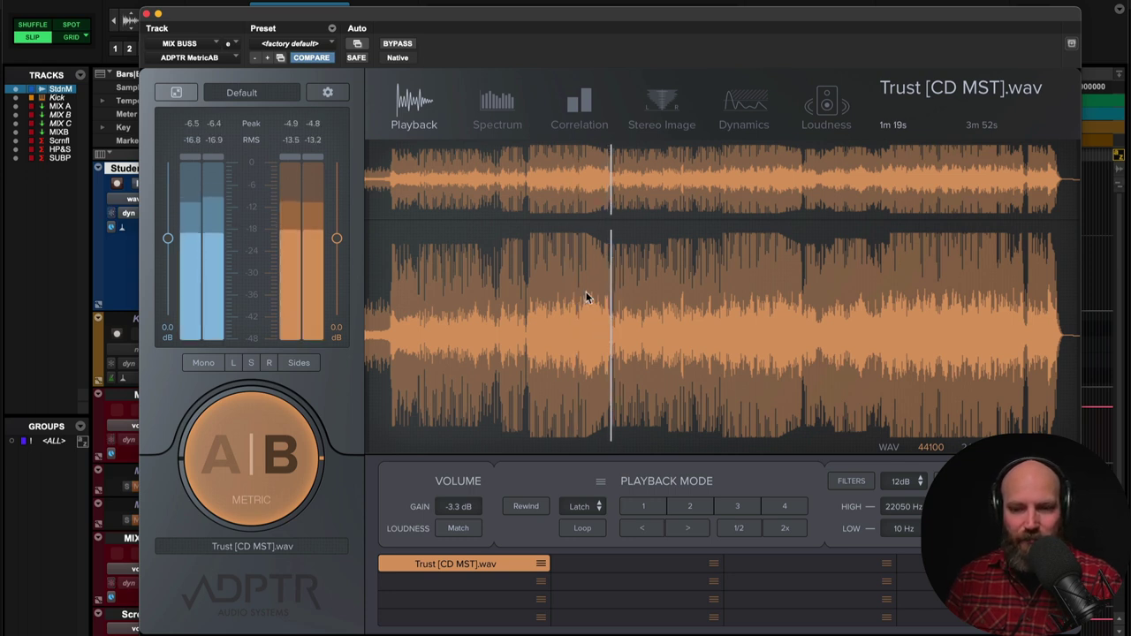
pyautogui.click(587, 298)
pyautogui.click(571, 295)
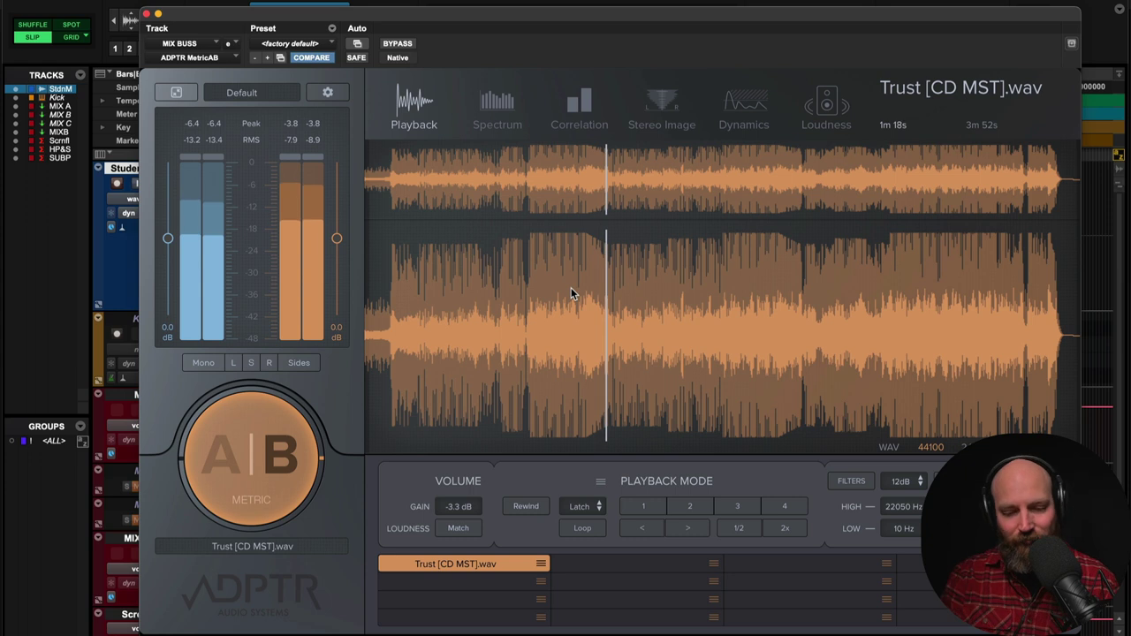
pyautogui.press('space')
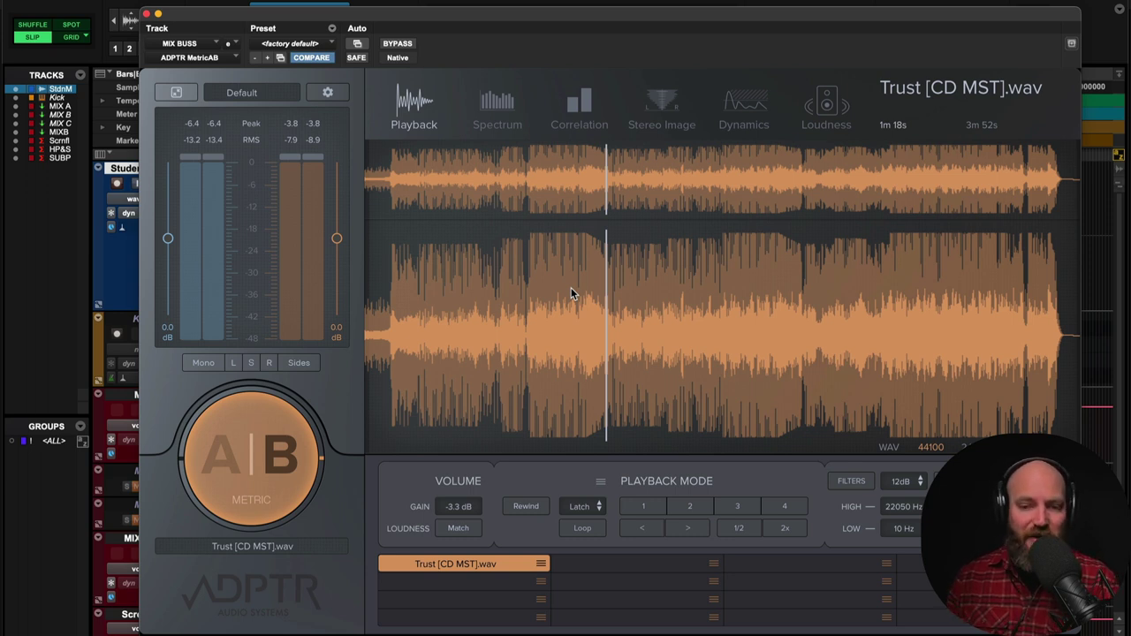
pyautogui.press('space')
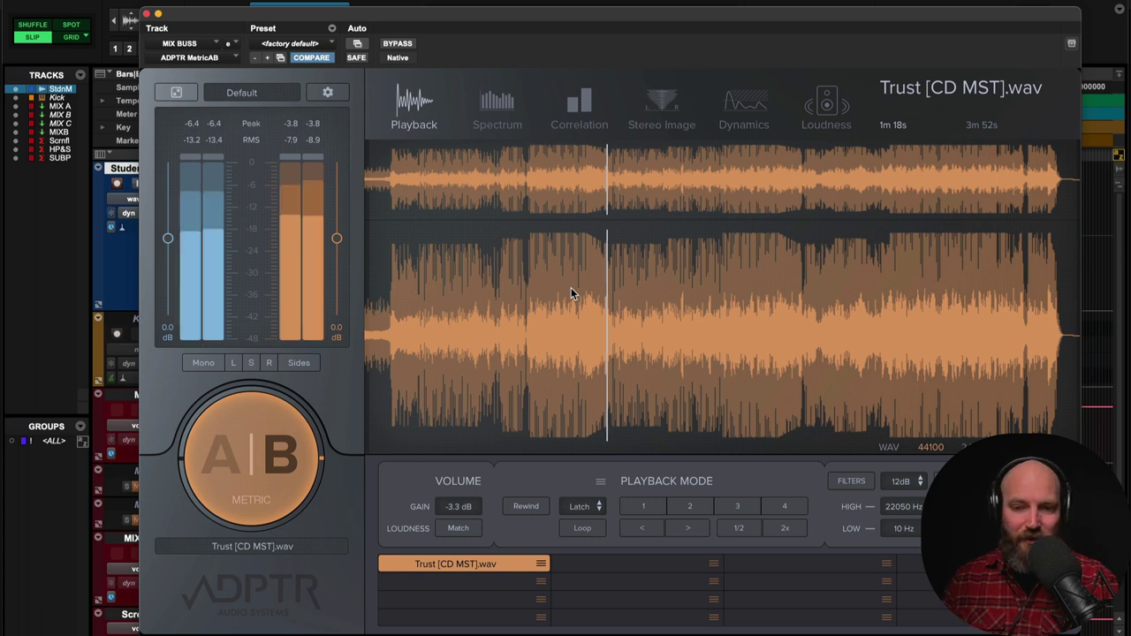
pyautogui.click(576, 292)
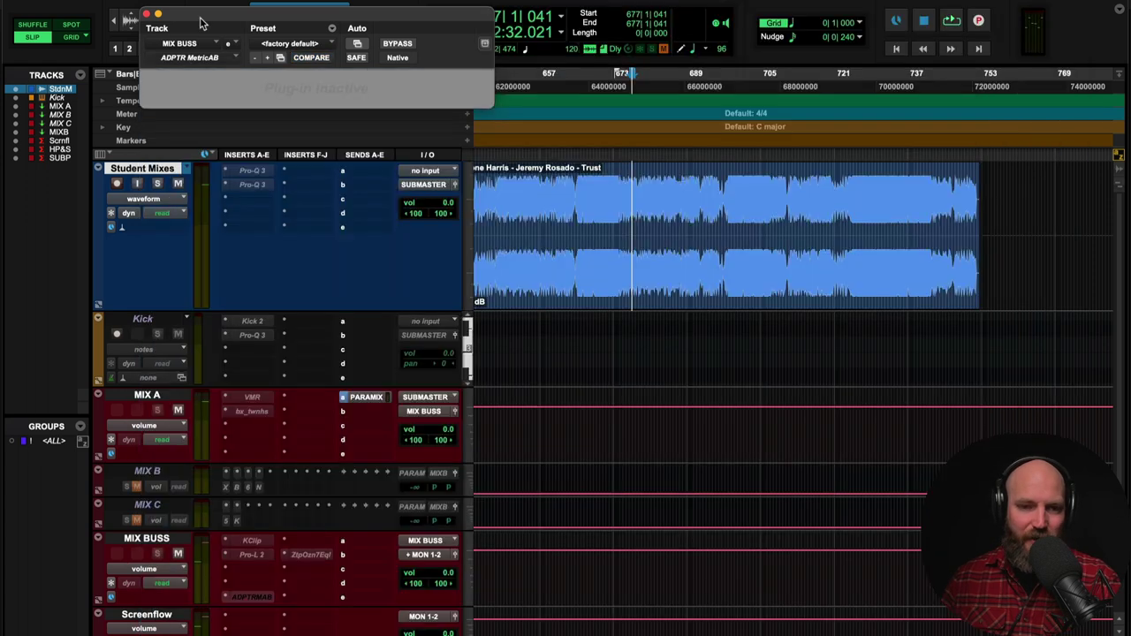
# - Move MetricAB aside and replay the Trust student mix from bar 673
pyautogui.moveTo(202, 23); pyautogui.dragTo(1025, 2)
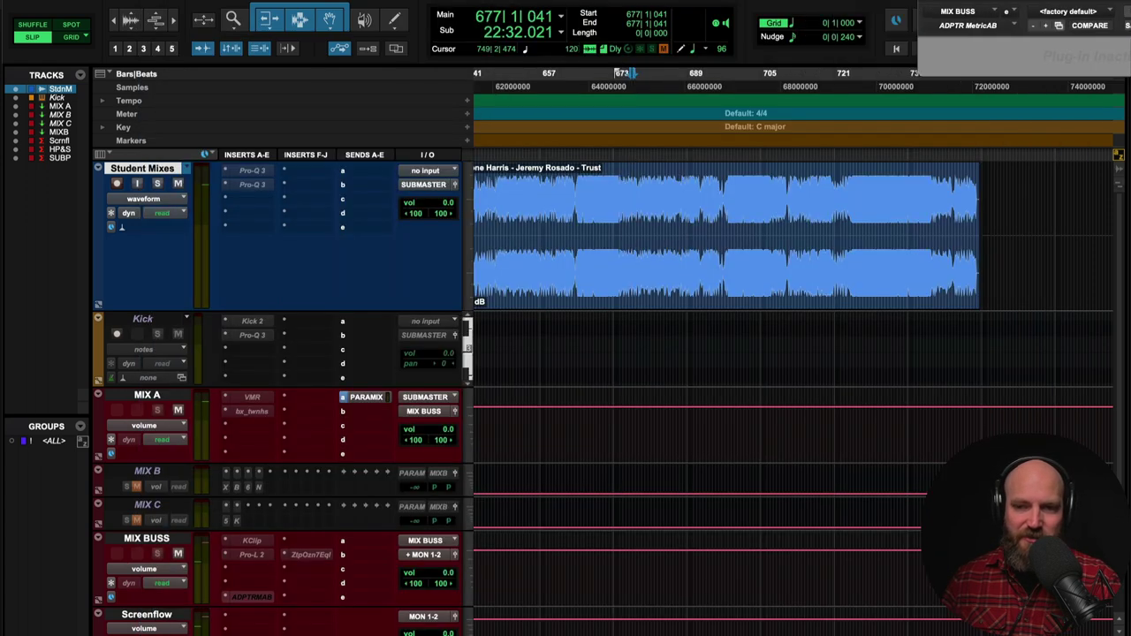
pyautogui.click(616, 210)
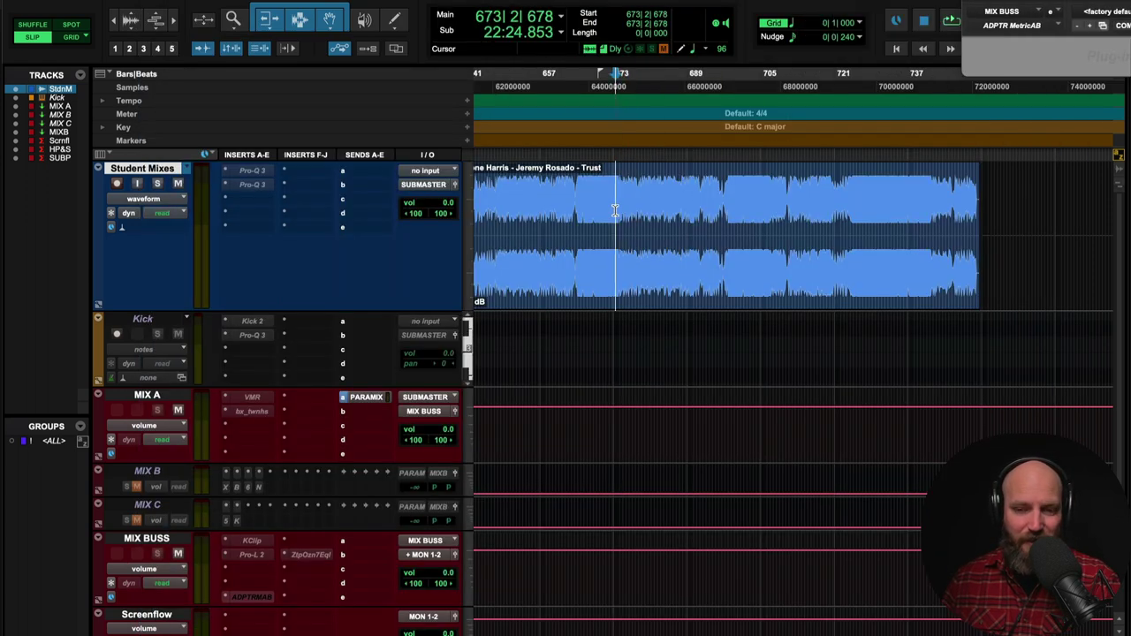
pyautogui.press('space')
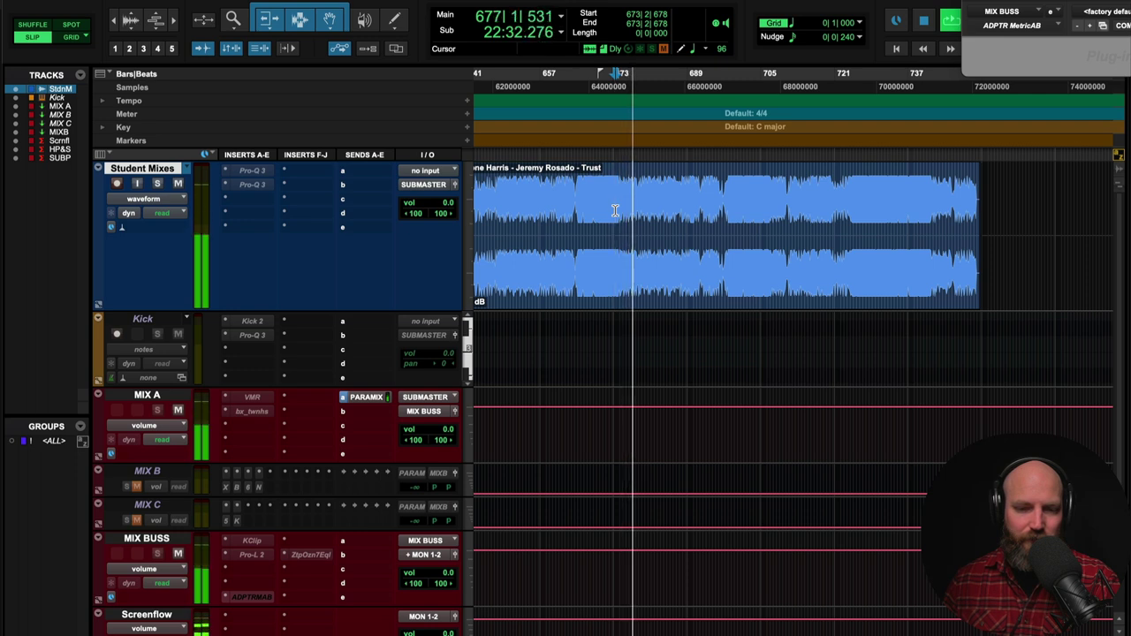
pyautogui.press('space')
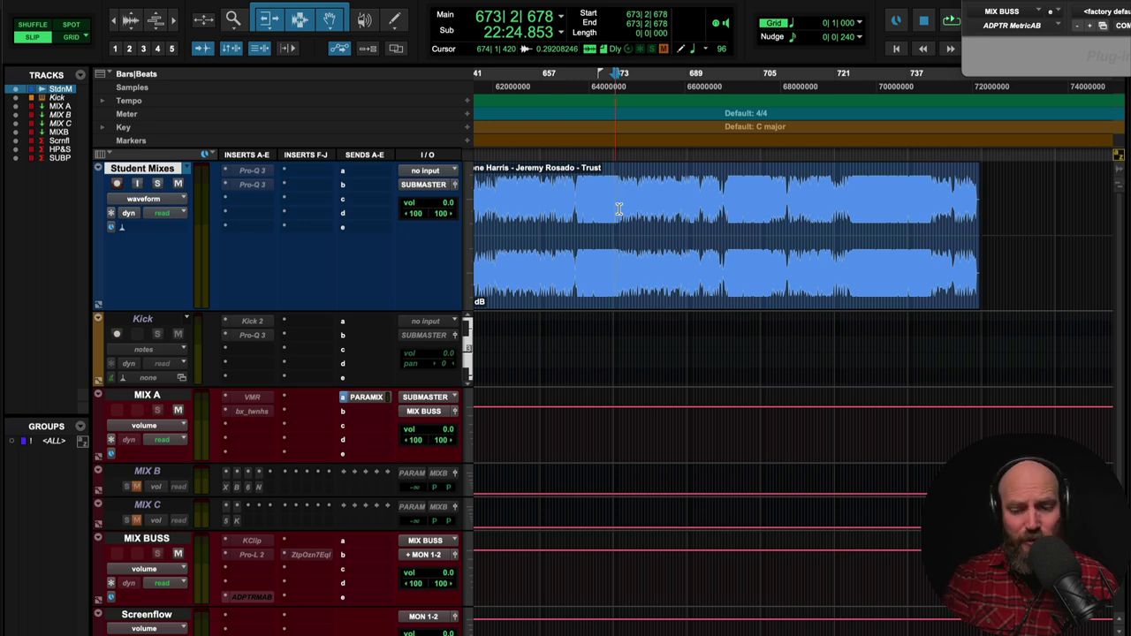
# - Zoom out and return to 1|1|000 so all six student mix clips show
pyautogui.press('r')
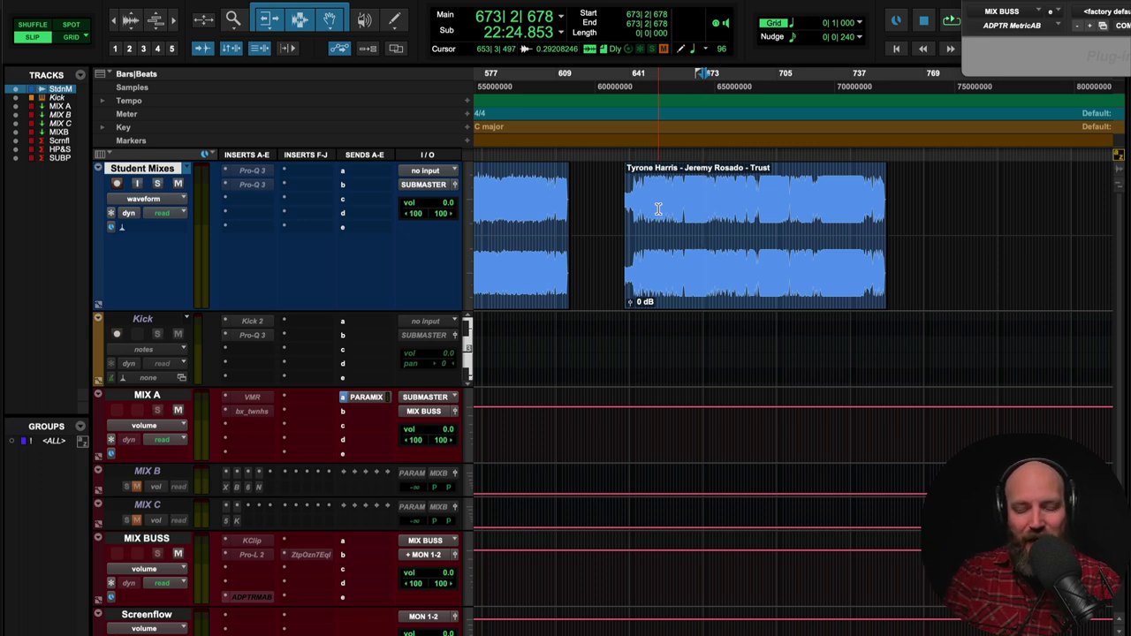
pyautogui.press('r')
pyautogui.press('r')
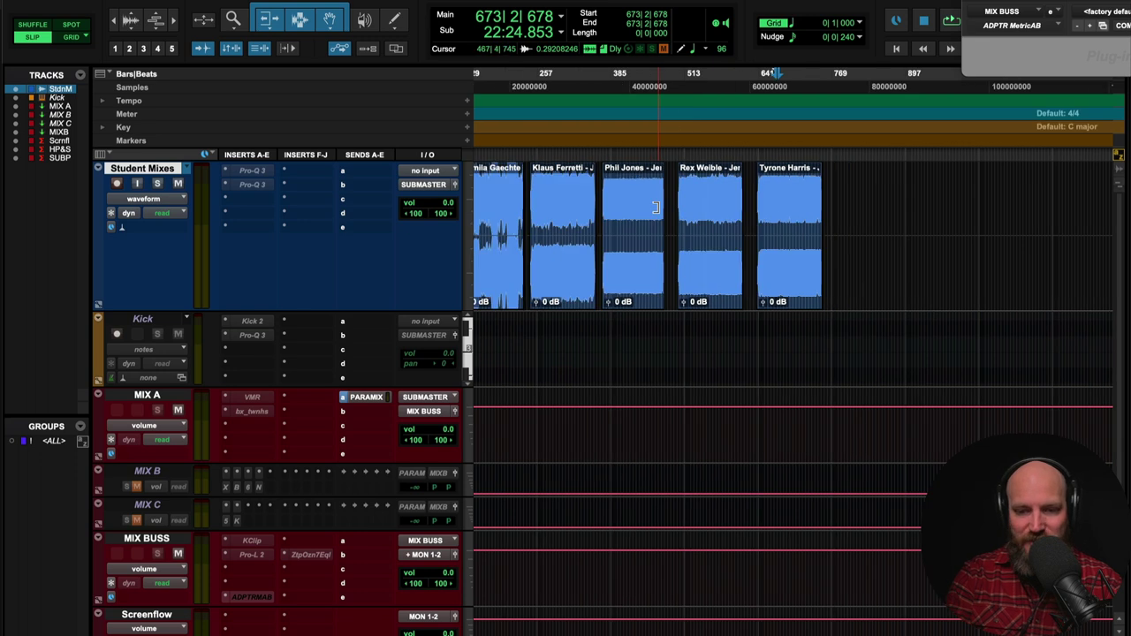
pyautogui.press('r')
pyautogui.press('t')
pyautogui.press('Return')
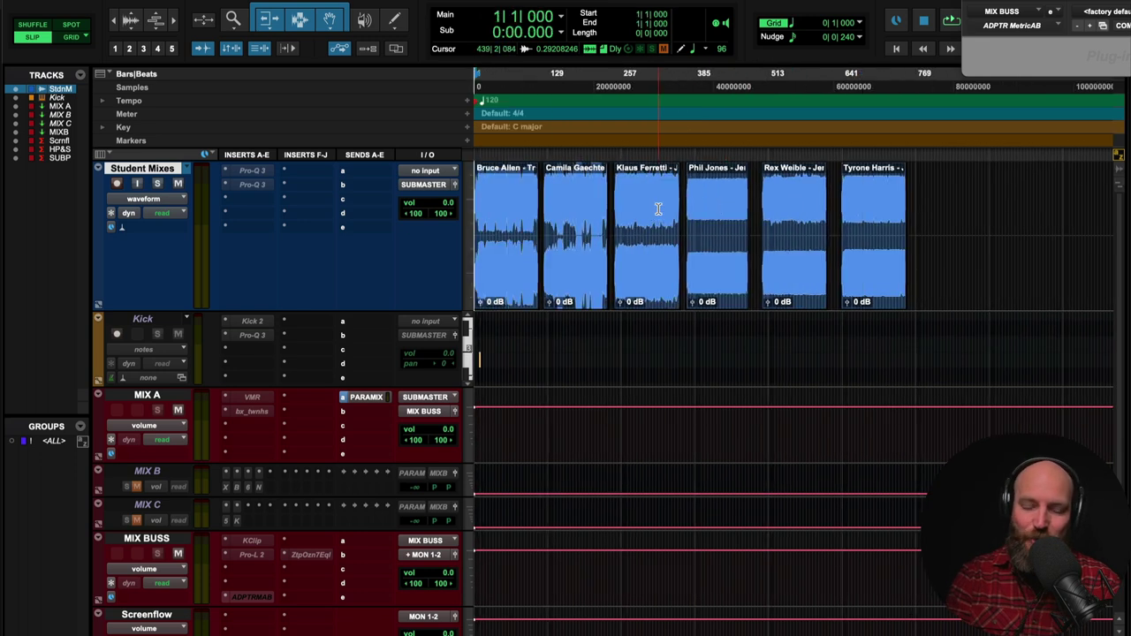